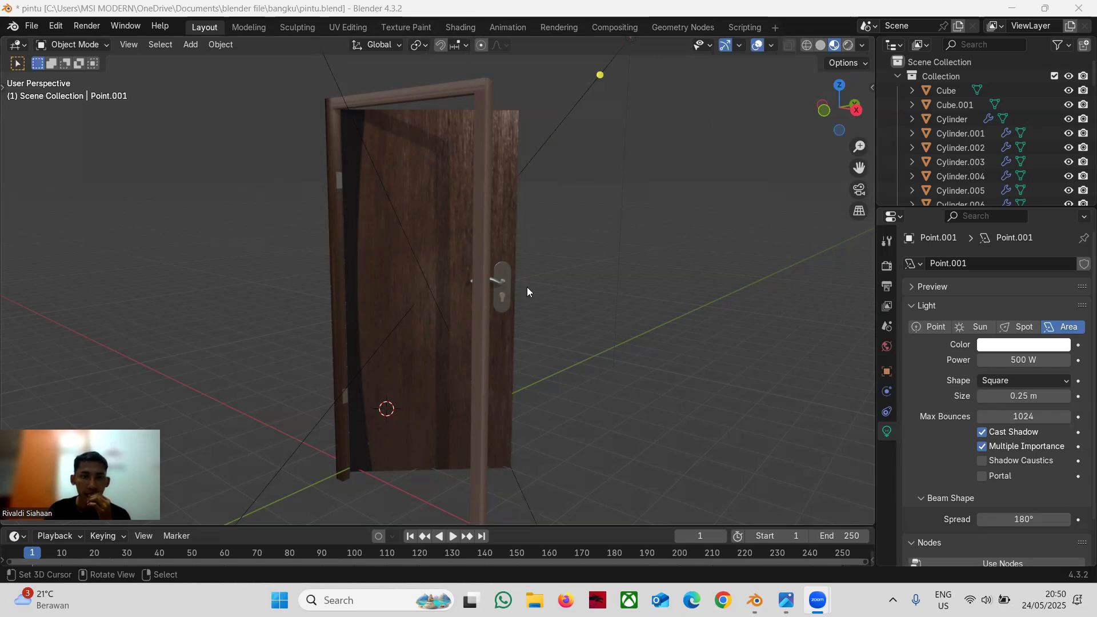
- Examine the door frame's material and view its wood texture image, Wood028.png, in the photo viewer before returning to Blender's pintu file
left_click(338, 260)
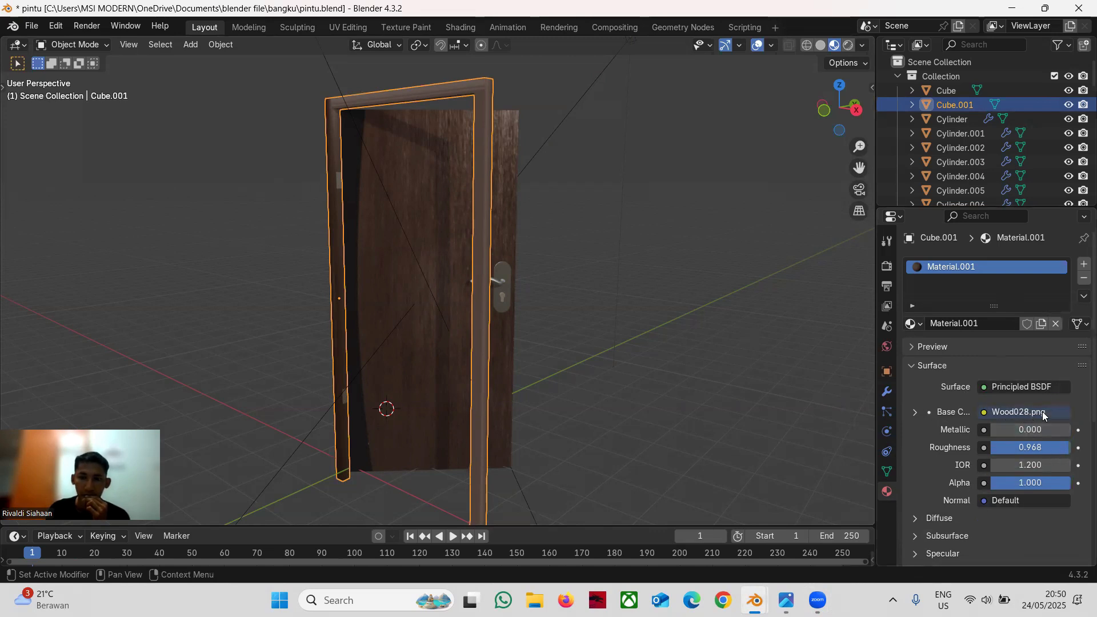
mouse_move(786, 599)
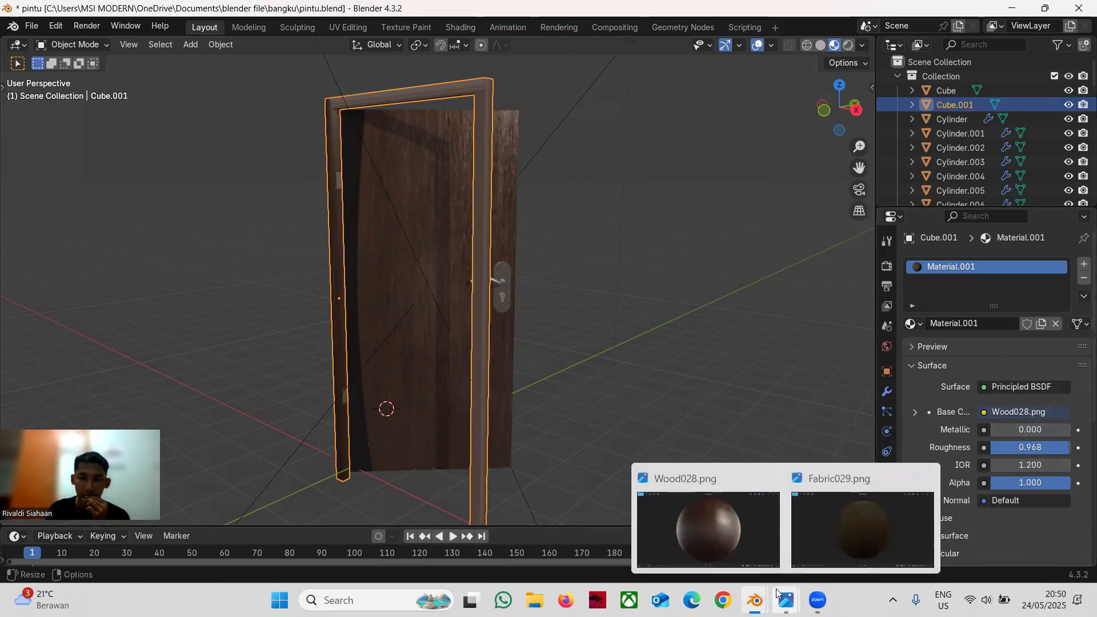
left_click(738, 540)
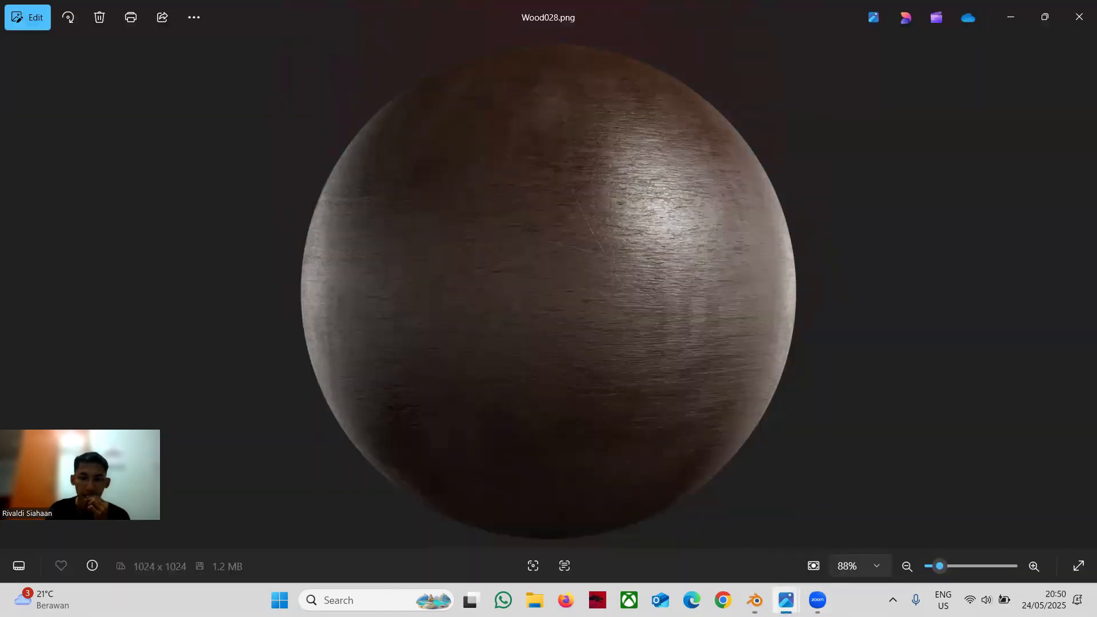
mouse_move(755, 600)
left_click(655, 524)
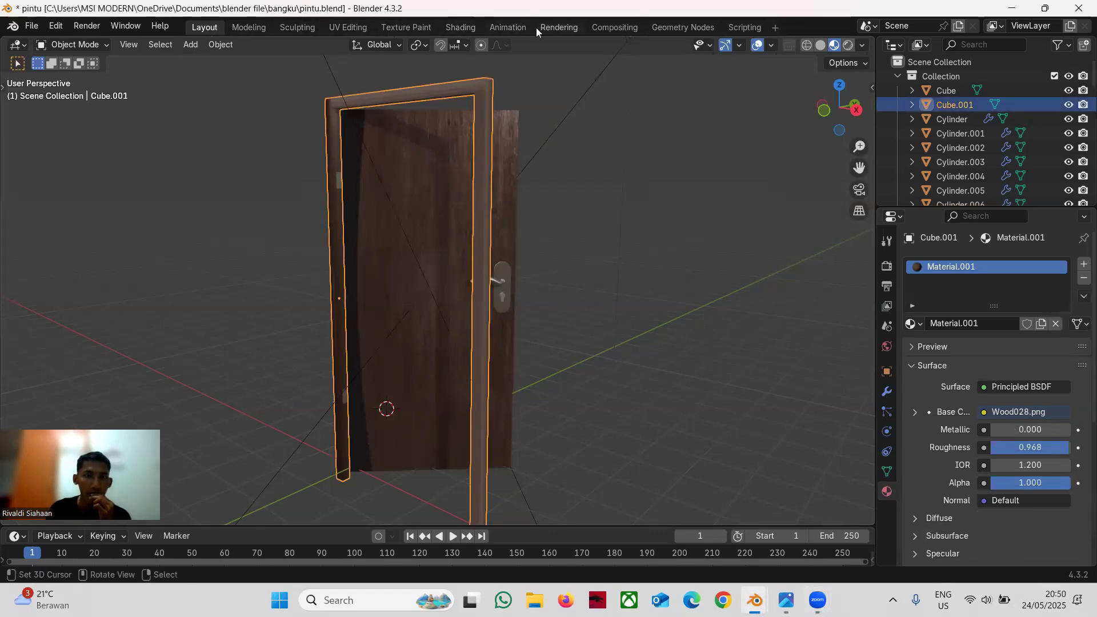
- Examine the shader nodes of the door frame and door leaf in the Shading workspace against the Wood028.png image
left_click(467, 27)
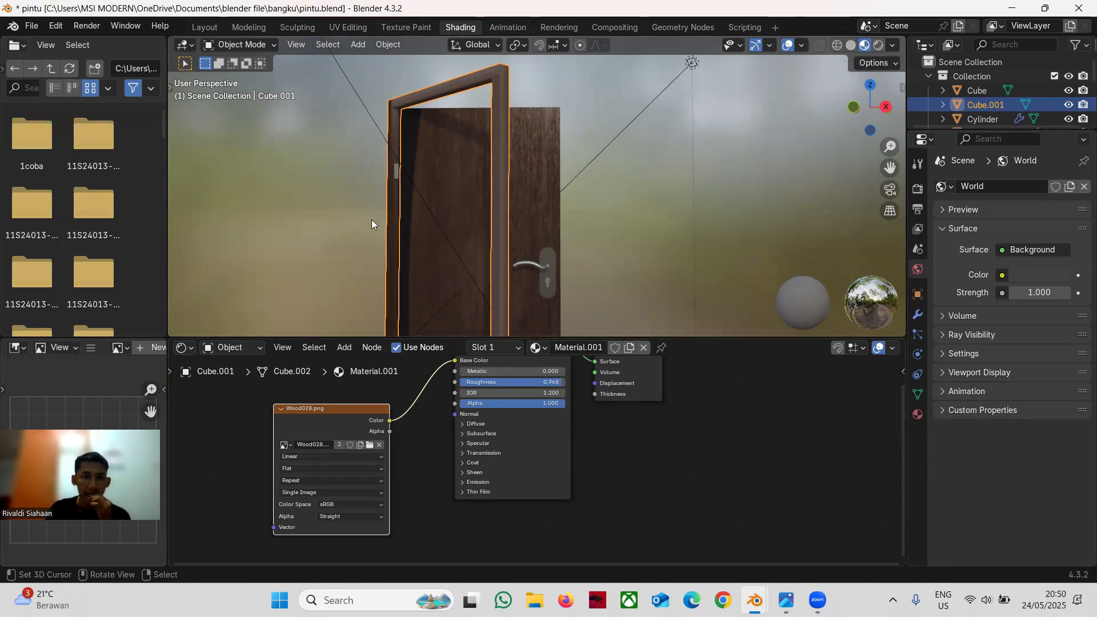
left_click(443, 185)
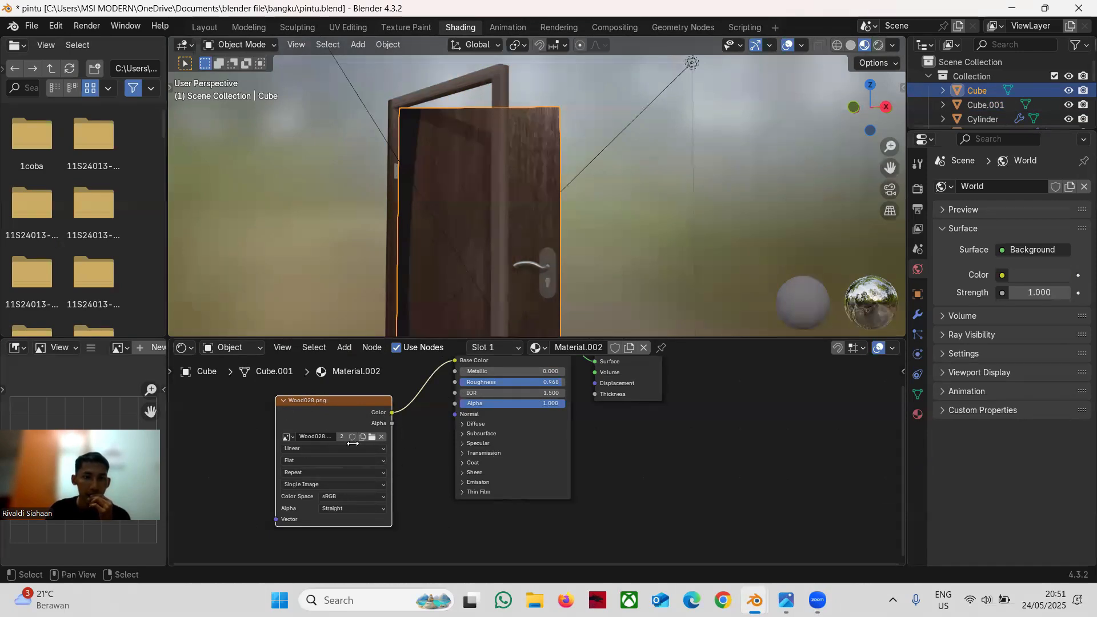
mouse_move(754, 600)
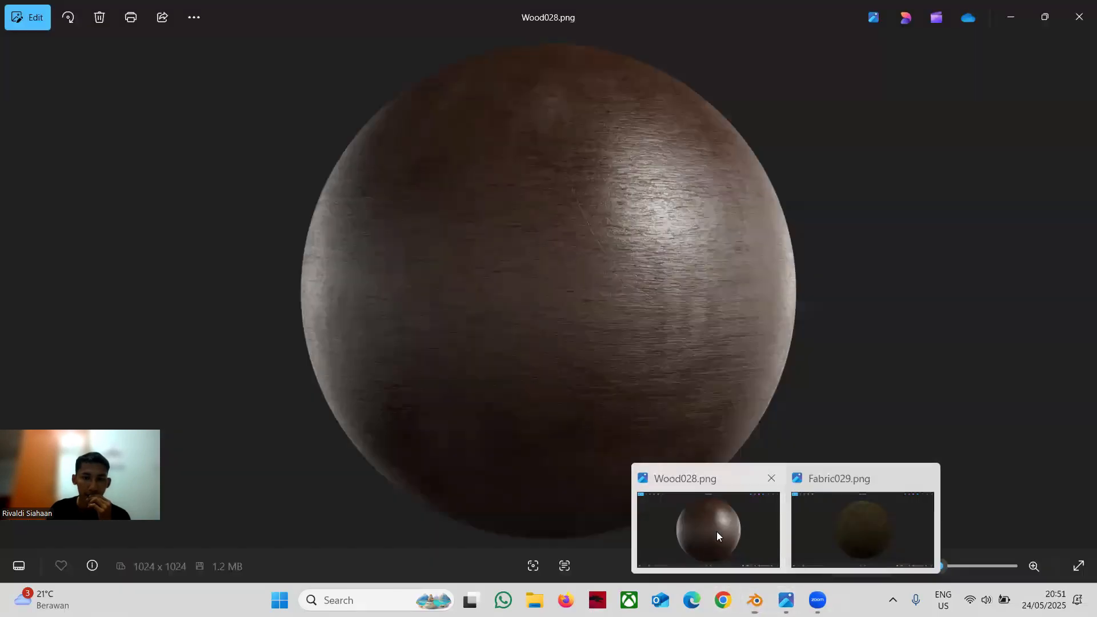
left_click(716, 531)
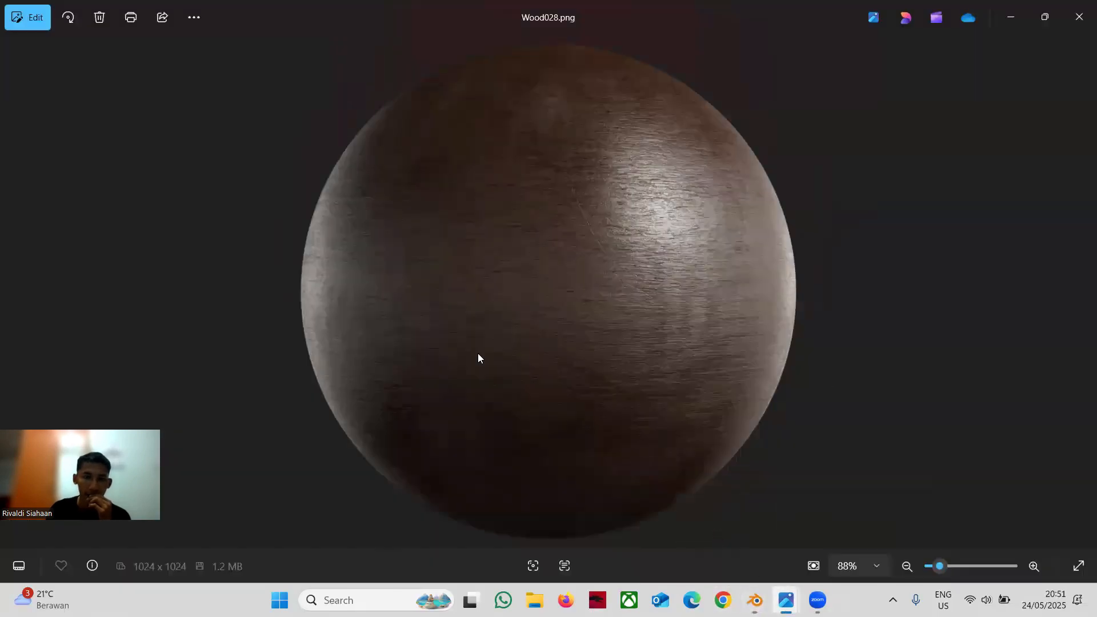
mouse_move(754, 600)
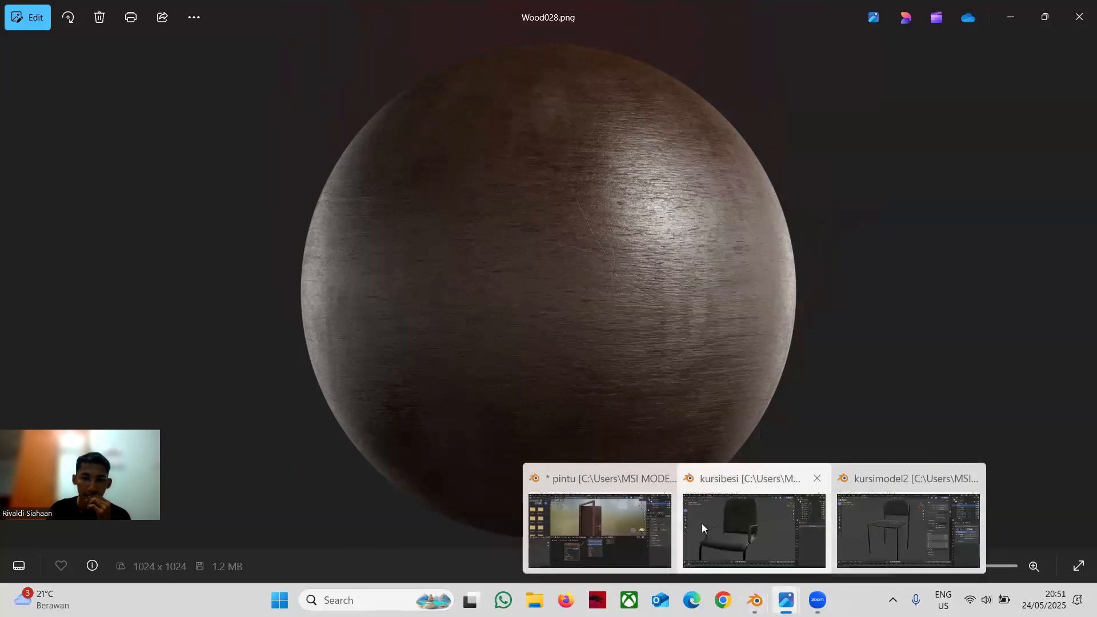
left_click(629, 526)
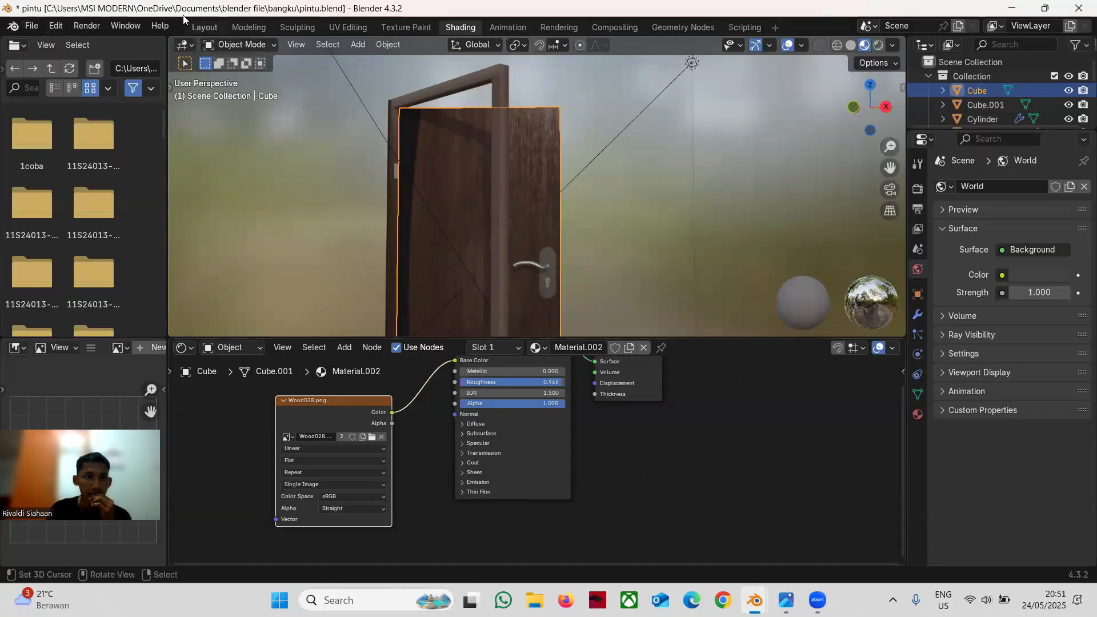
- Return to the Layout workspace and examine the Mirror modifier on the door handle's back plate
left_click(204, 27)
middle_click_drag(402, 125, 574, 256)
middle_click_drag(869, 369, 877, 378)
left_click(885, 391)
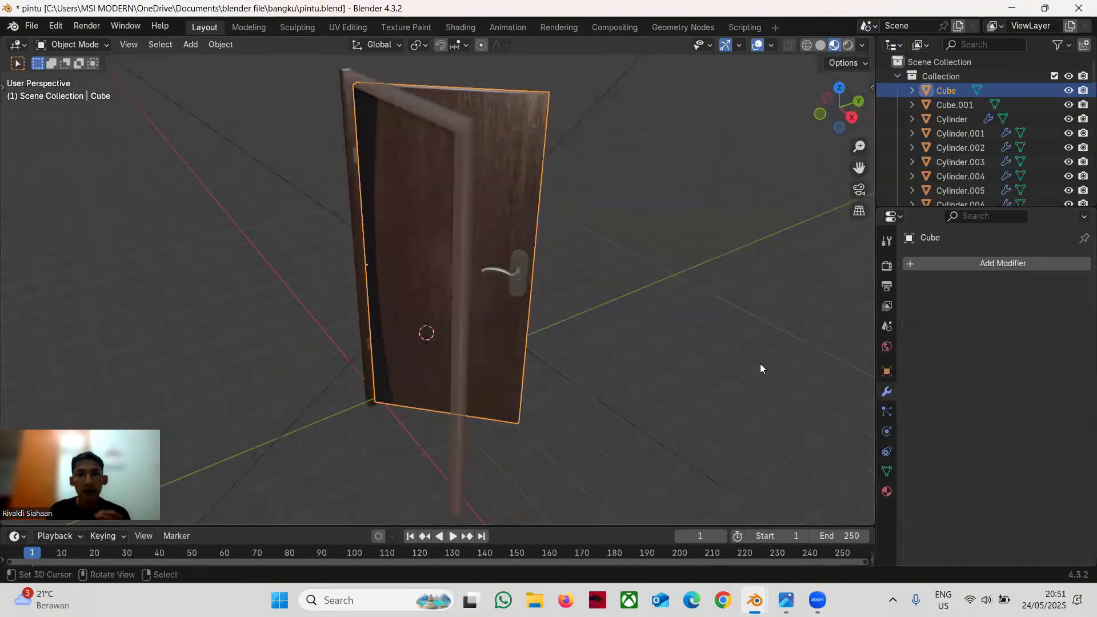
left_click(523, 264)
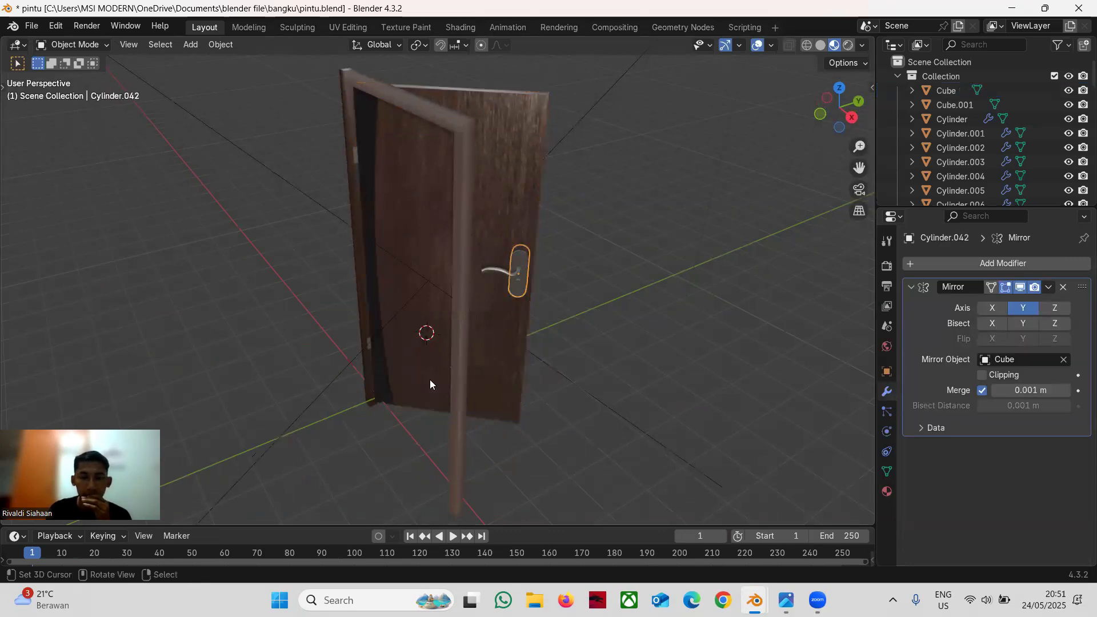
scroll(617, 327, "up", 5)
middle_click_drag(698, 334, 679, 286)
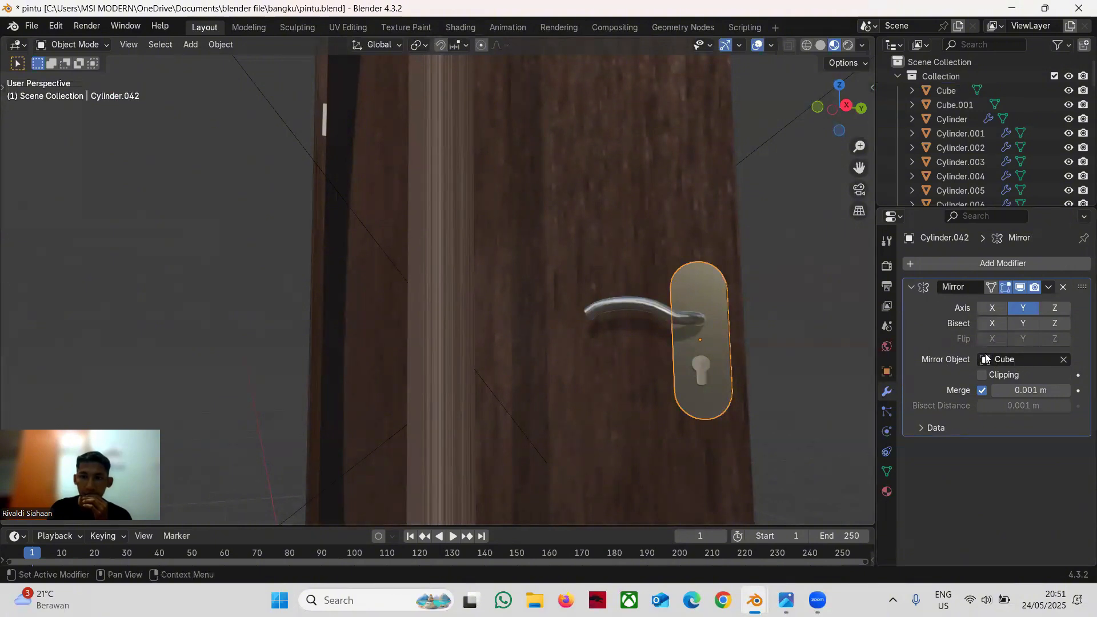
left_click(647, 244)
left_click(722, 346)
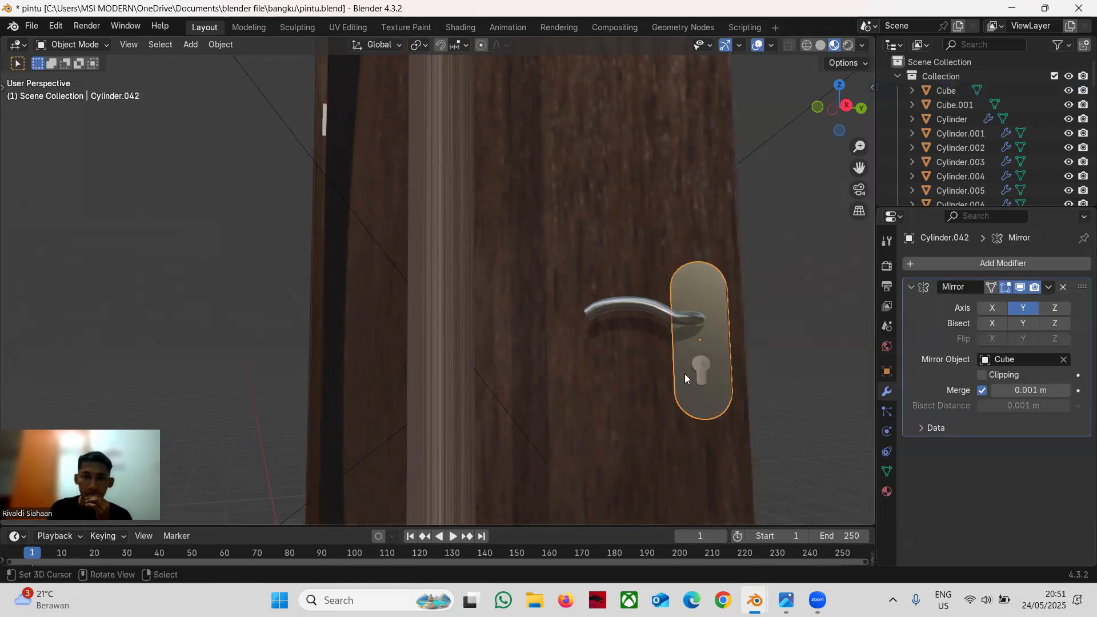
- Examine the surface settings of the metal material on the handle's back plate and the lever
left_click(887, 489)
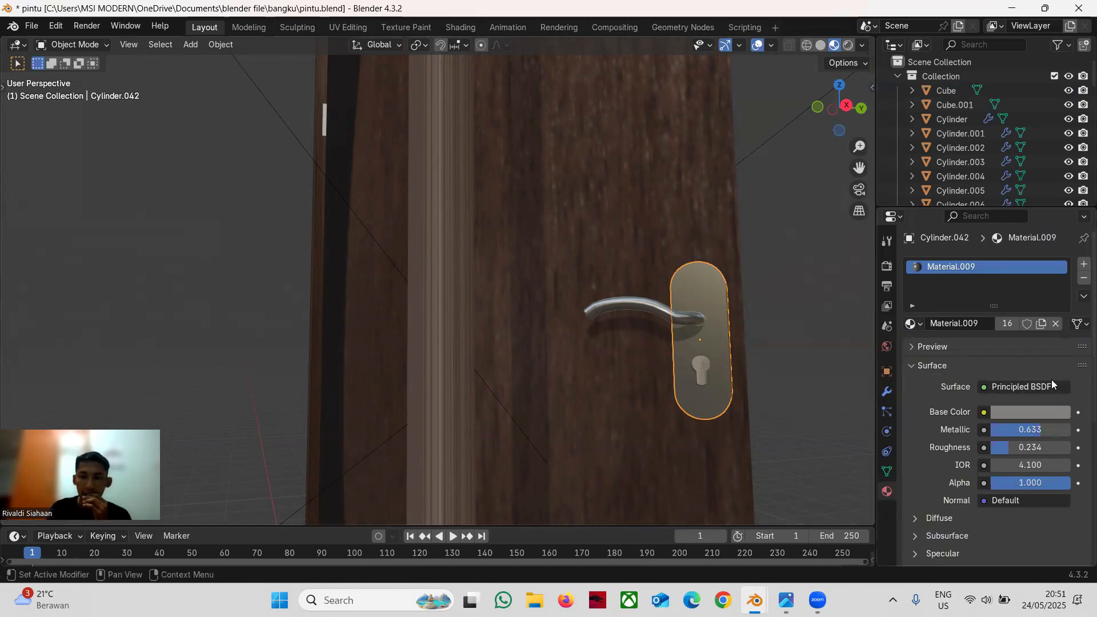
left_click(1028, 410)
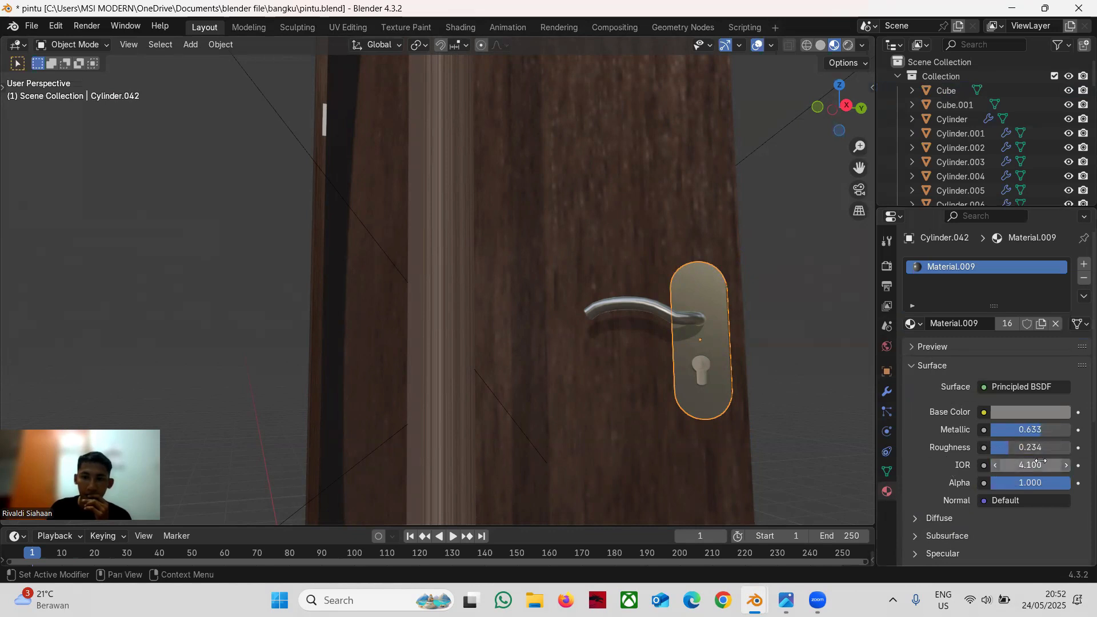
left_click(661, 310)
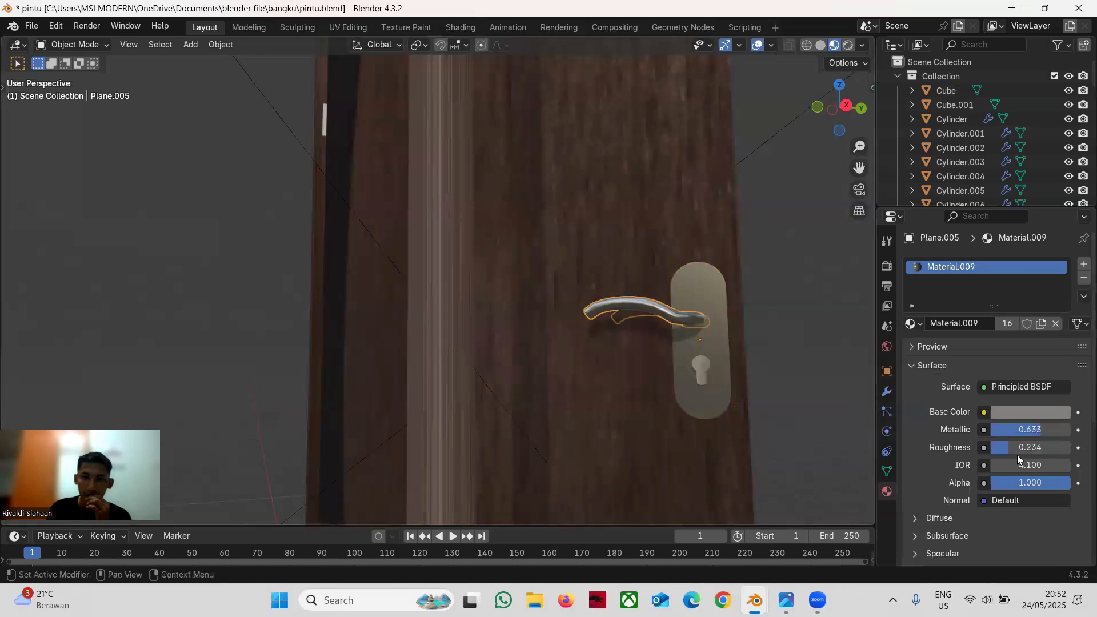
- Examine the lever's Bevel, Mirror and smoothing modifiers and its mirrored copy across the door leaf
left_click(887, 392)
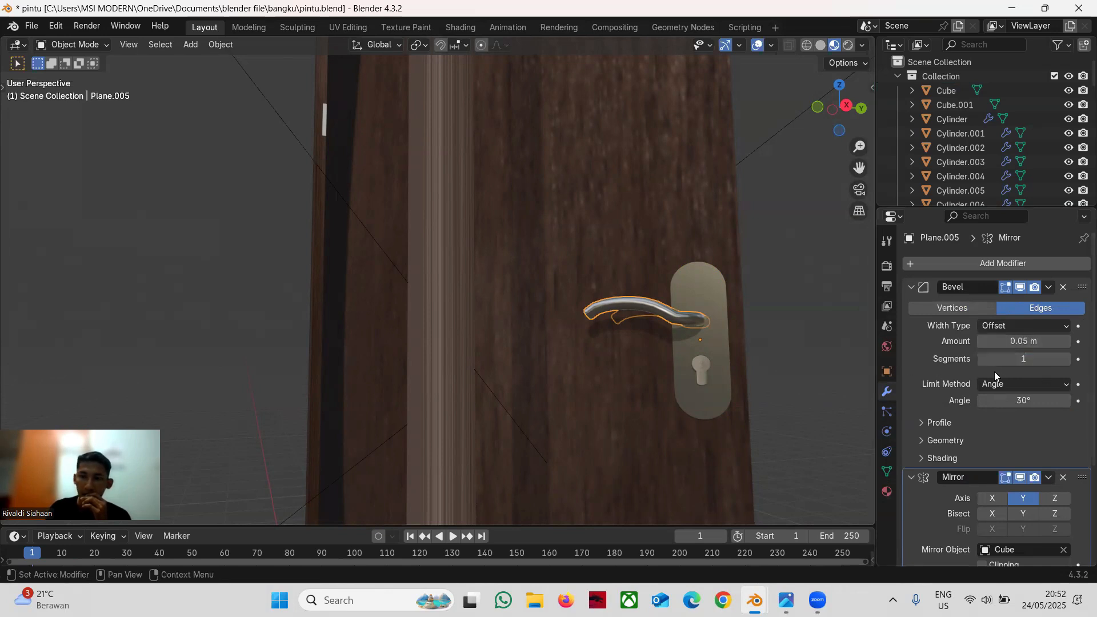
scroll(976, 408, "down", 5)
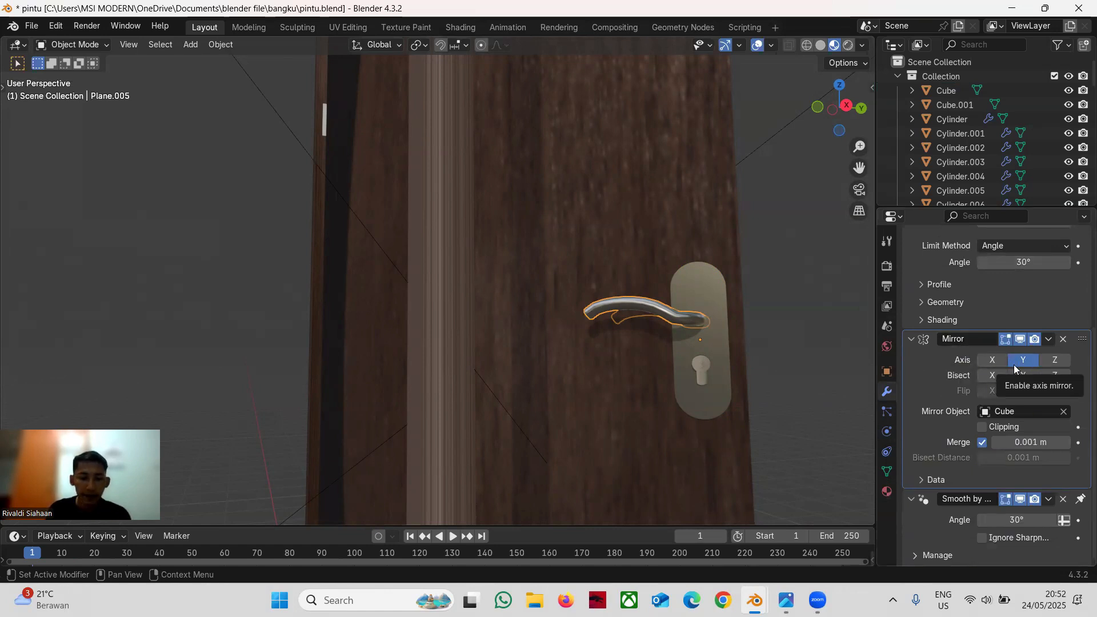
middle_click_drag(860, 366, 688, 357)
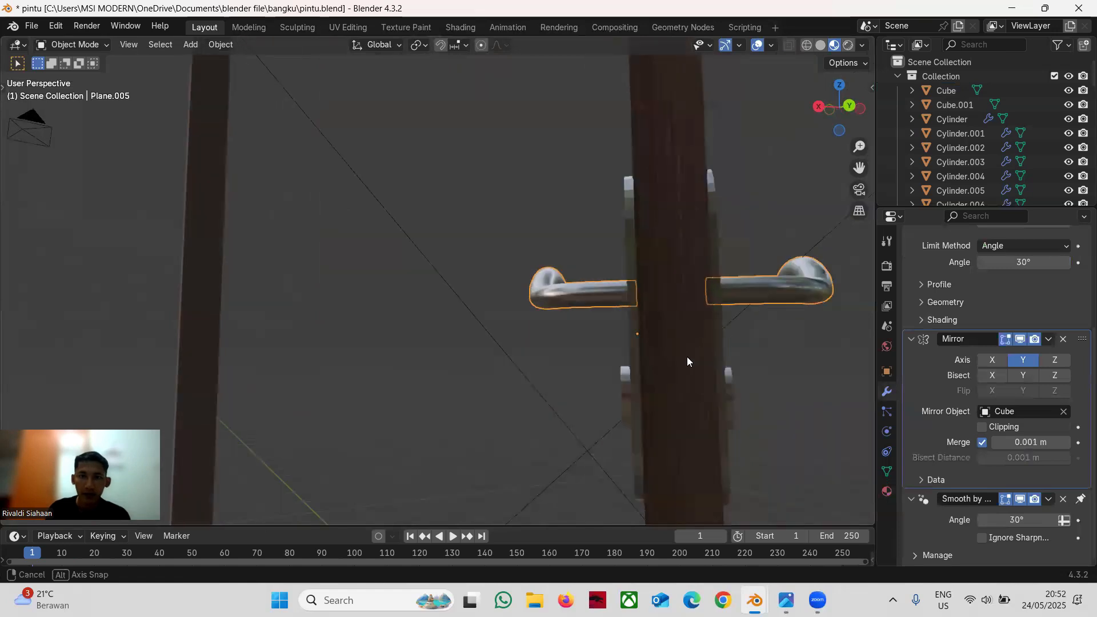
scroll(801, 350, "down", 4)
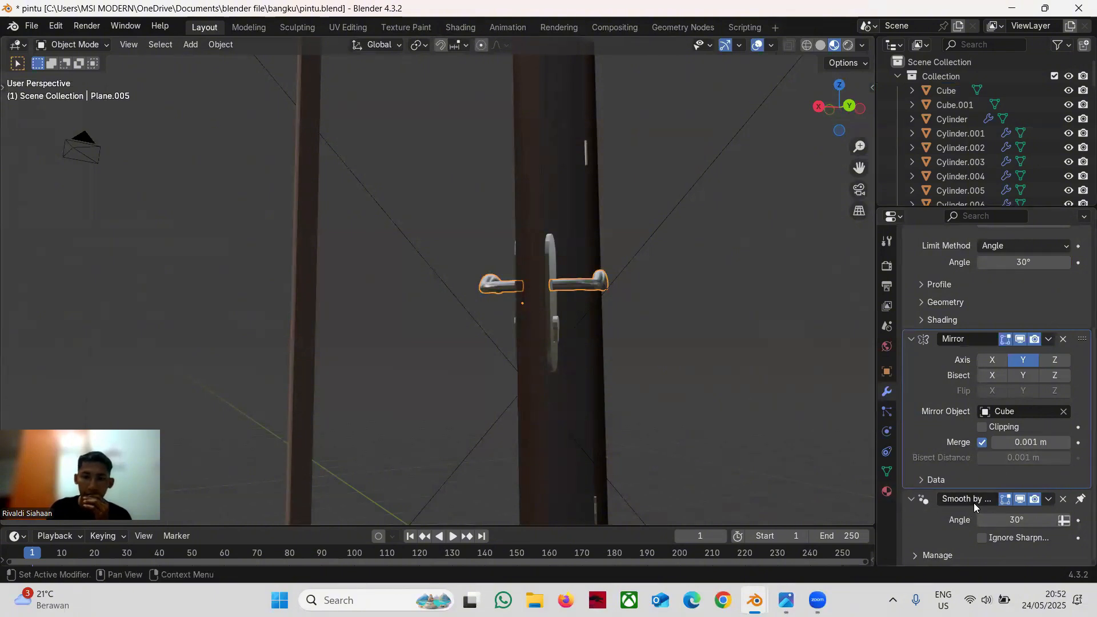
- Compare the material assigned to the lever and the back plate, viewing both sides of the door
left_click(886, 492)
scroll(1008, 362, "up", 6)
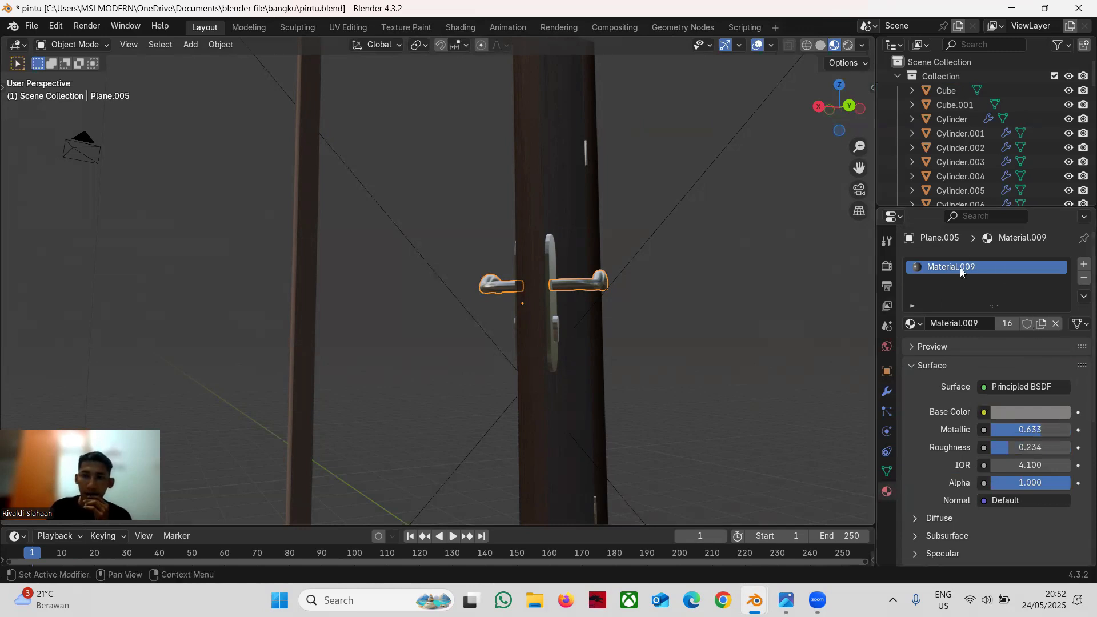
left_click(552, 357)
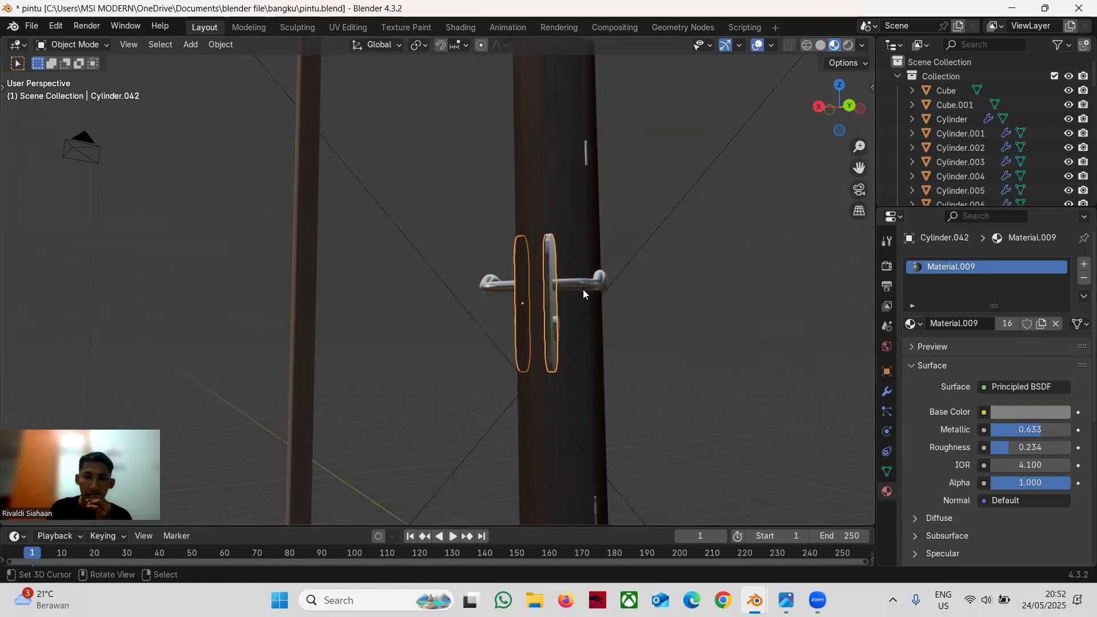
left_click(496, 289)
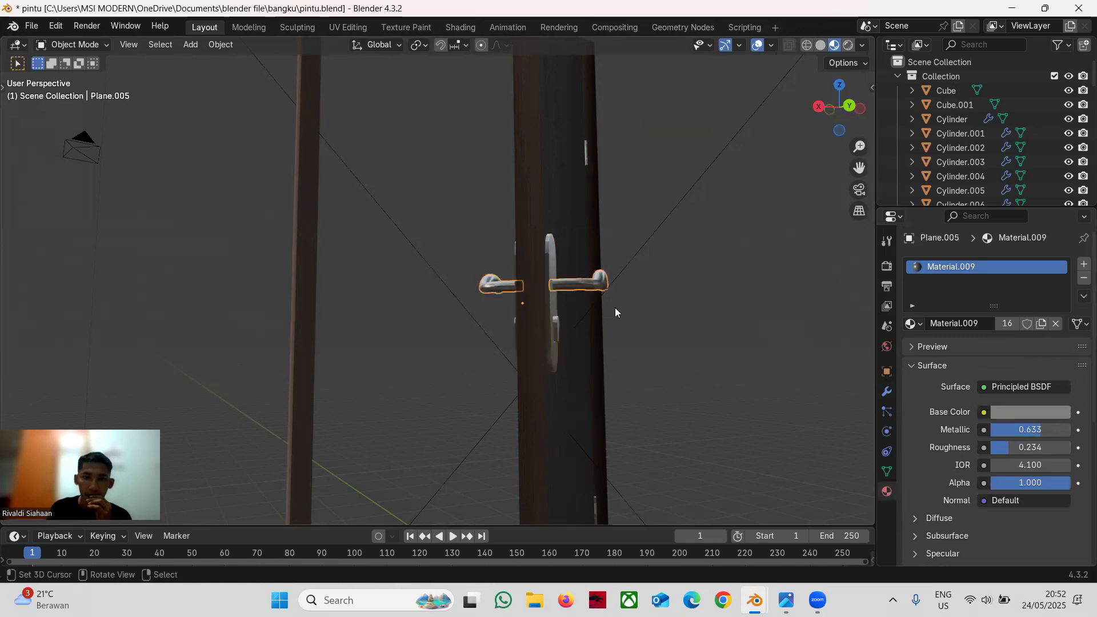
middle_click_drag(536, 372, 603, 352)
- Examine the modifiers of the keyhole cylinder below the lever and its mirrored copy on the other side
left_click(661, 348)
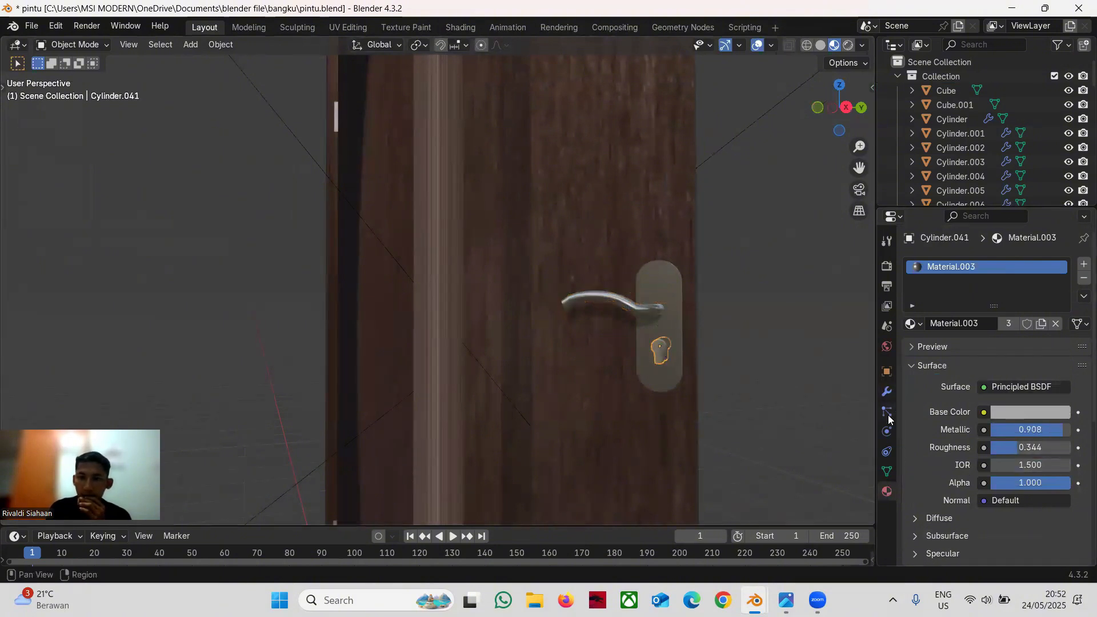
left_click(887, 392)
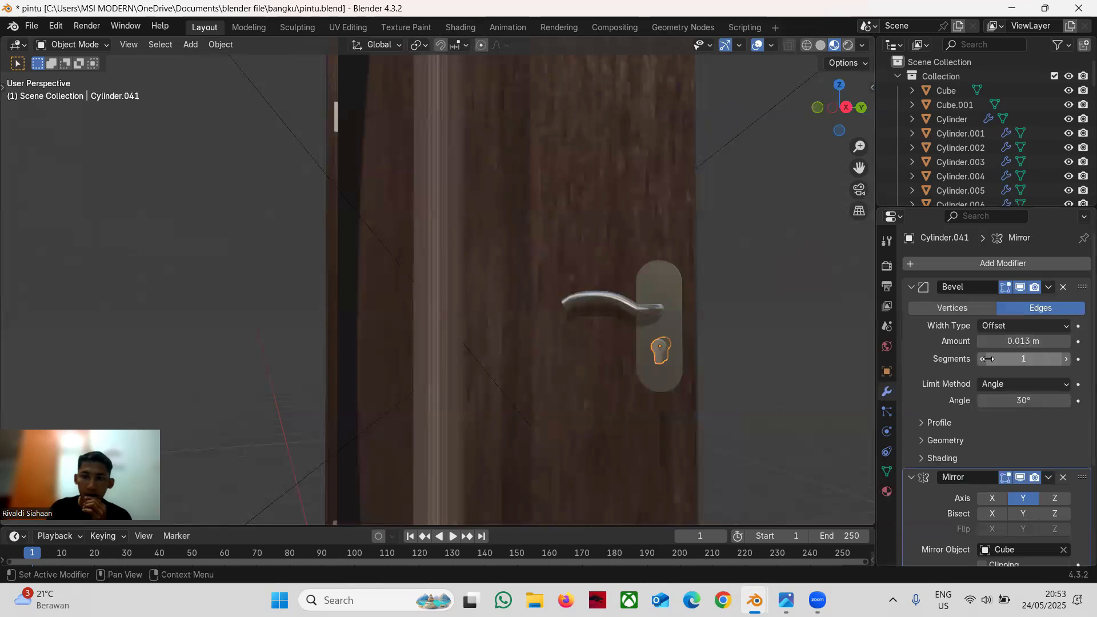
scroll(980, 485, "down", 3)
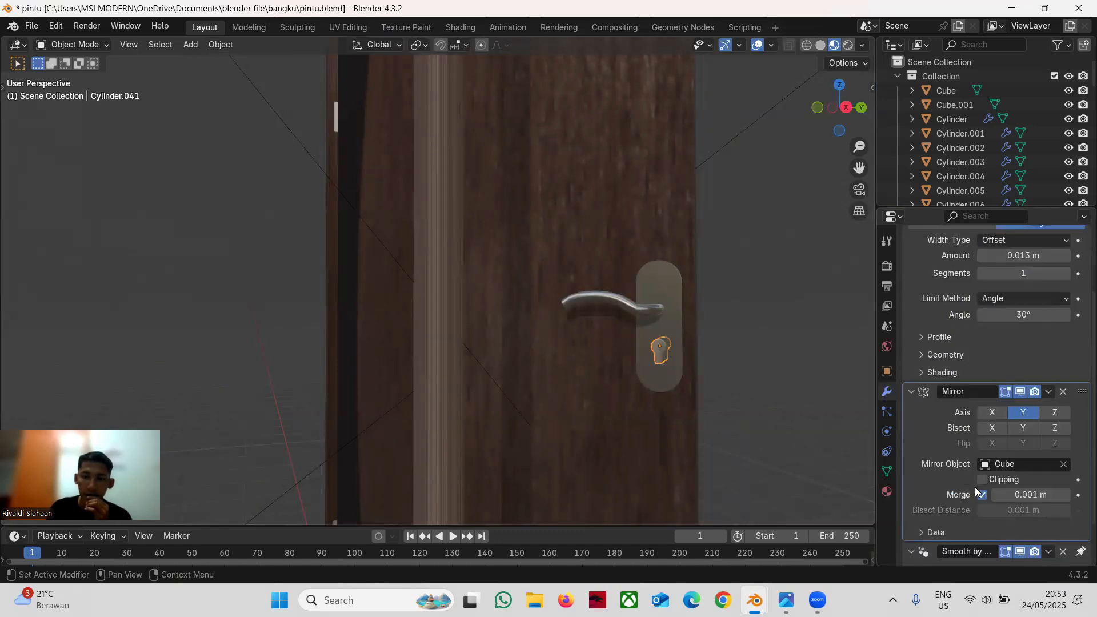
scroll(974, 428, "down", 2)
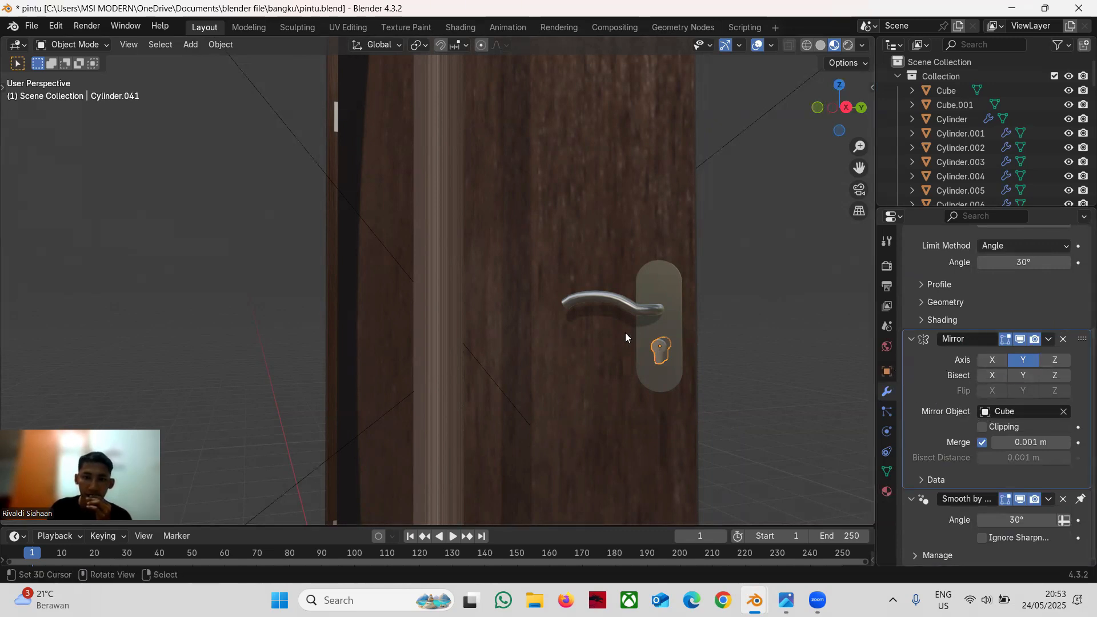
middle_click_drag(687, 454, 568, 429)
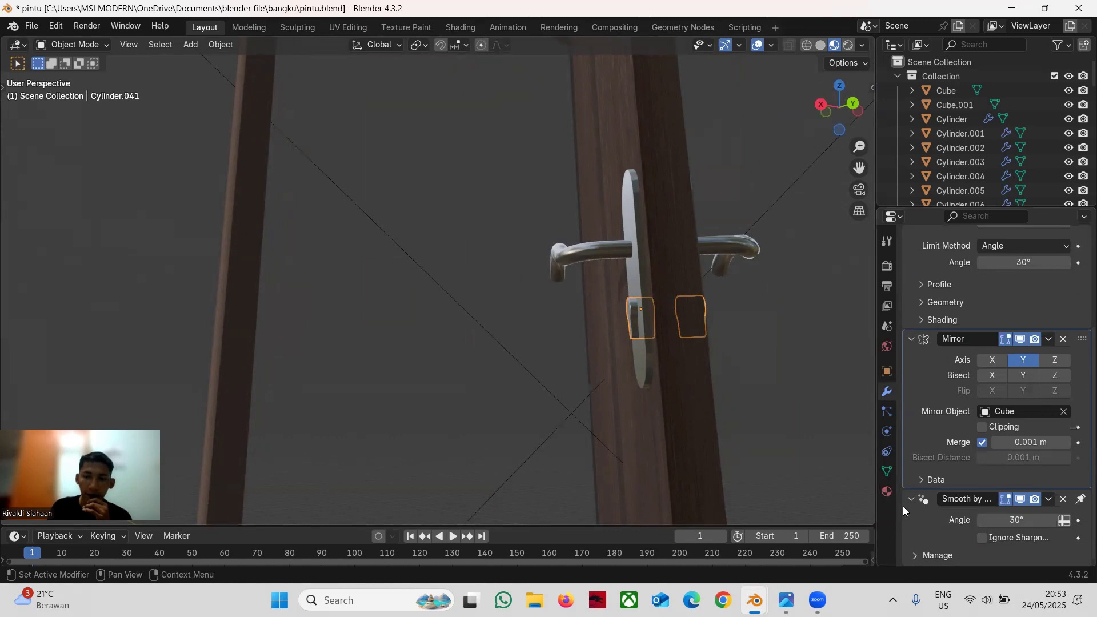
- Examine the keyhole cylinder's material, including its base color, metallic and roughness settings
left_click(886, 491)
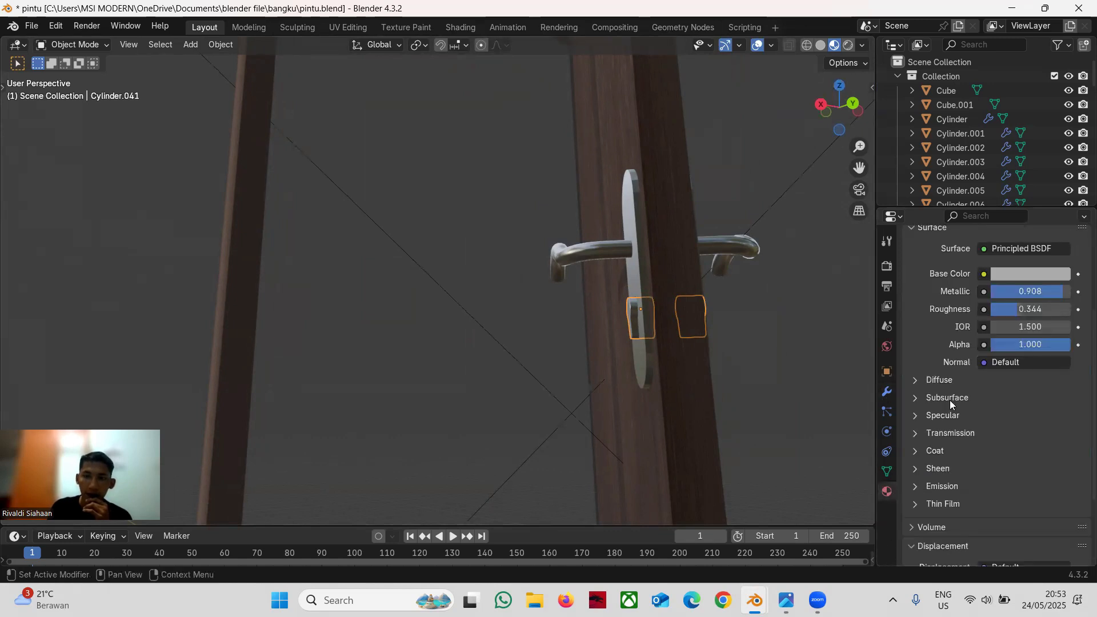
scroll(947, 396, "up", 5)
scroll(947, 397, "up", 1)
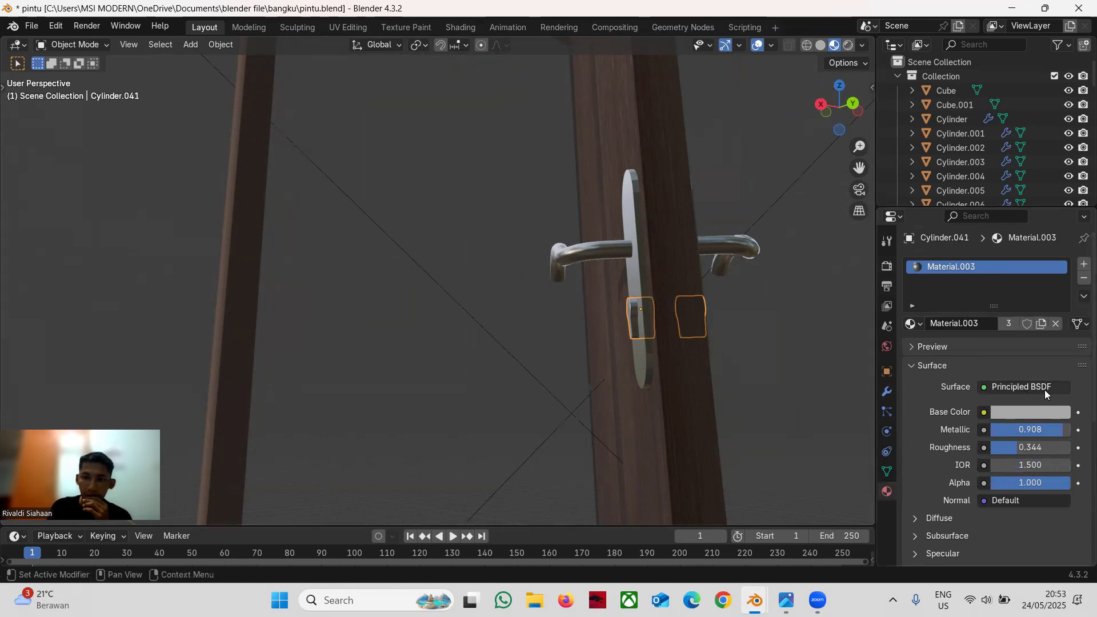
left_click(1004, 412)
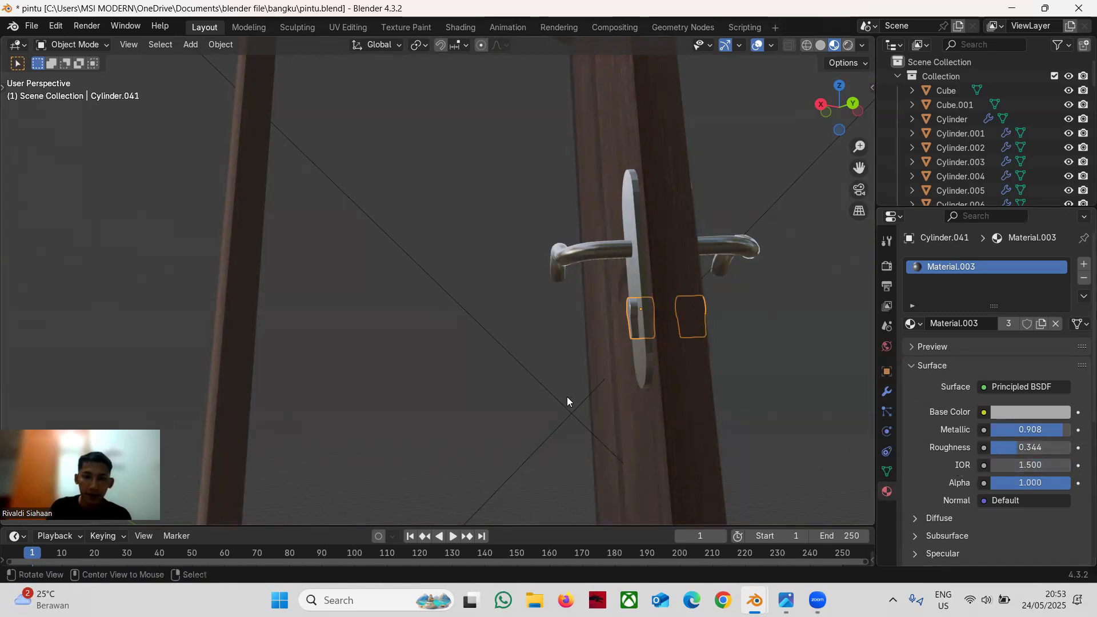
- Examine the upper hinge plate's modifiers and its material's base color, metallic and roughness settings
middle_click_drag(567, 397, 549, 441)
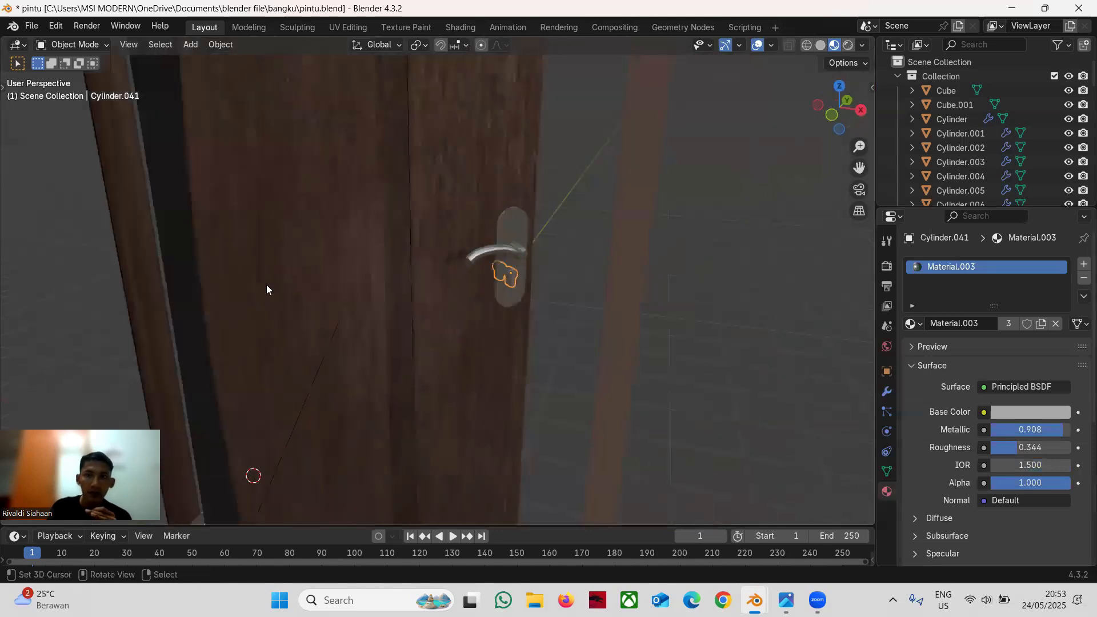
scroll(257, 274, "down", 1)
scroll(251, 256, "down", 1)
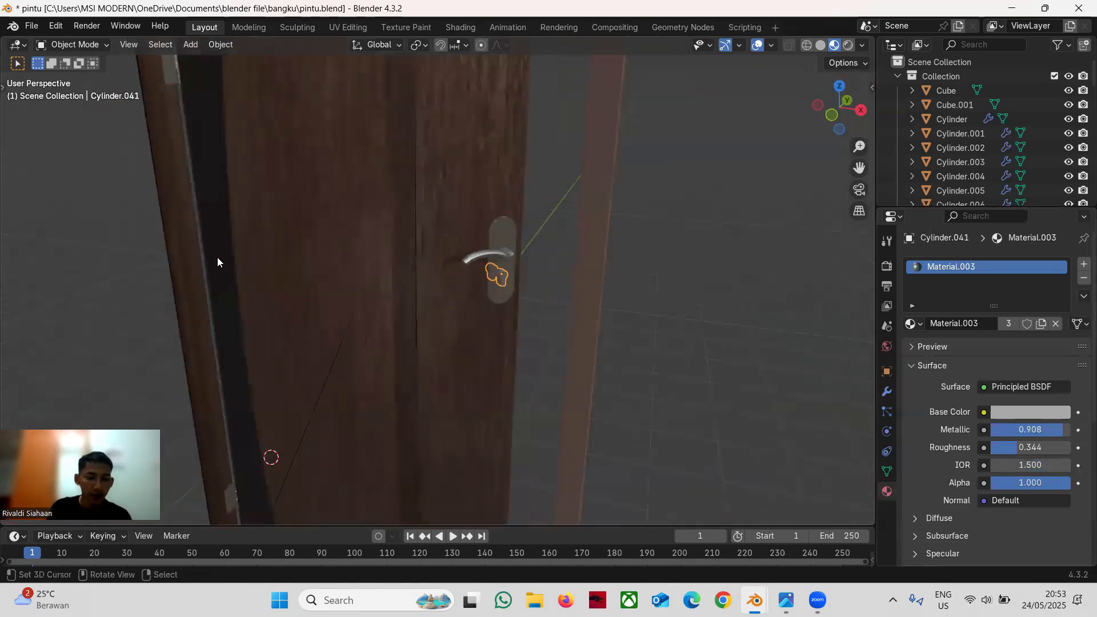
middle_click_drag(115, 249, 385, 429, "shift")
scroll(357, 309, "up", 3)
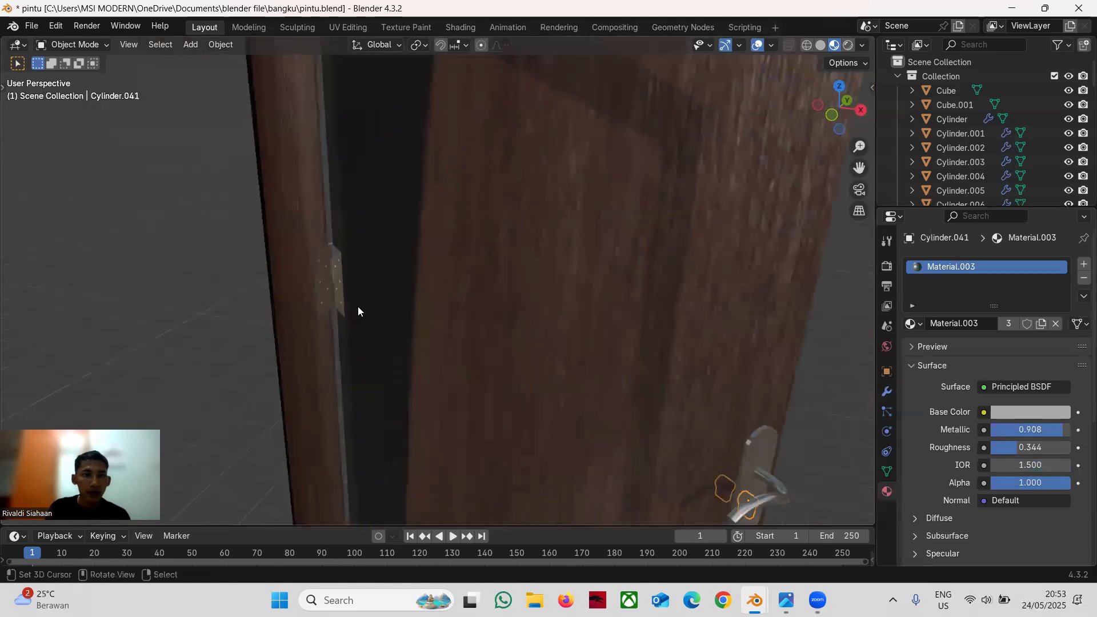
scroll(358, 310, "up", 2)
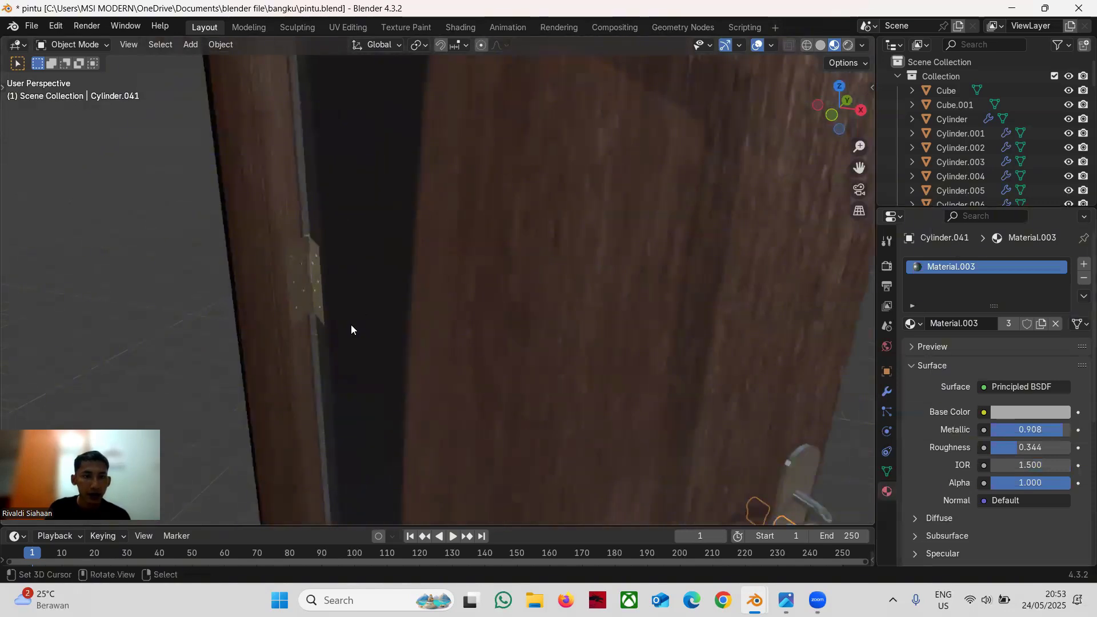
left_click(302, 247)
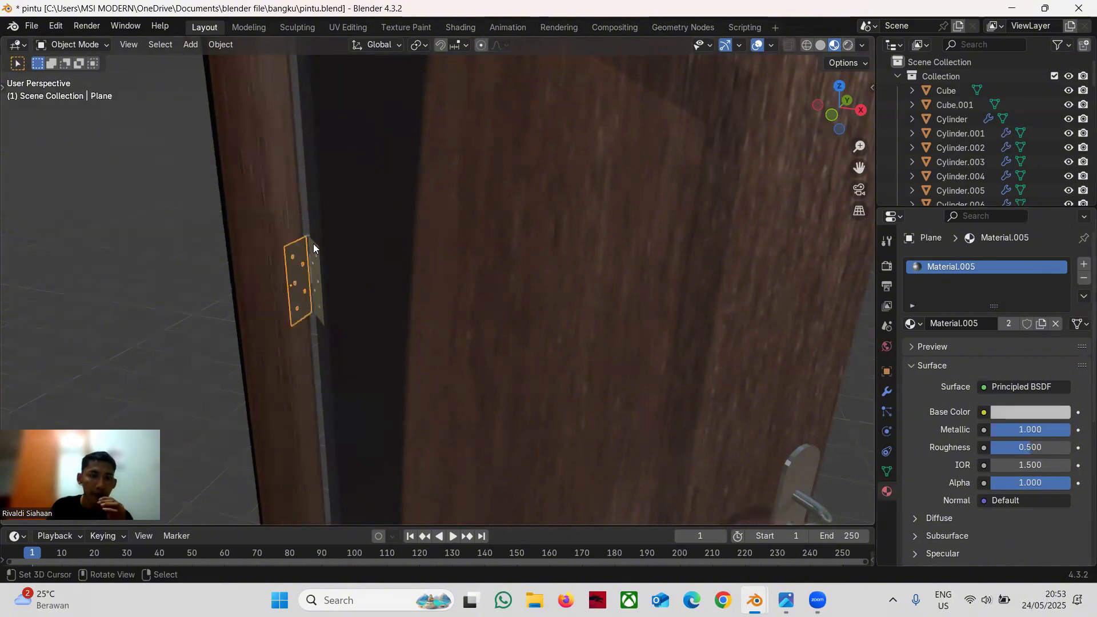
left_click(886, 392)
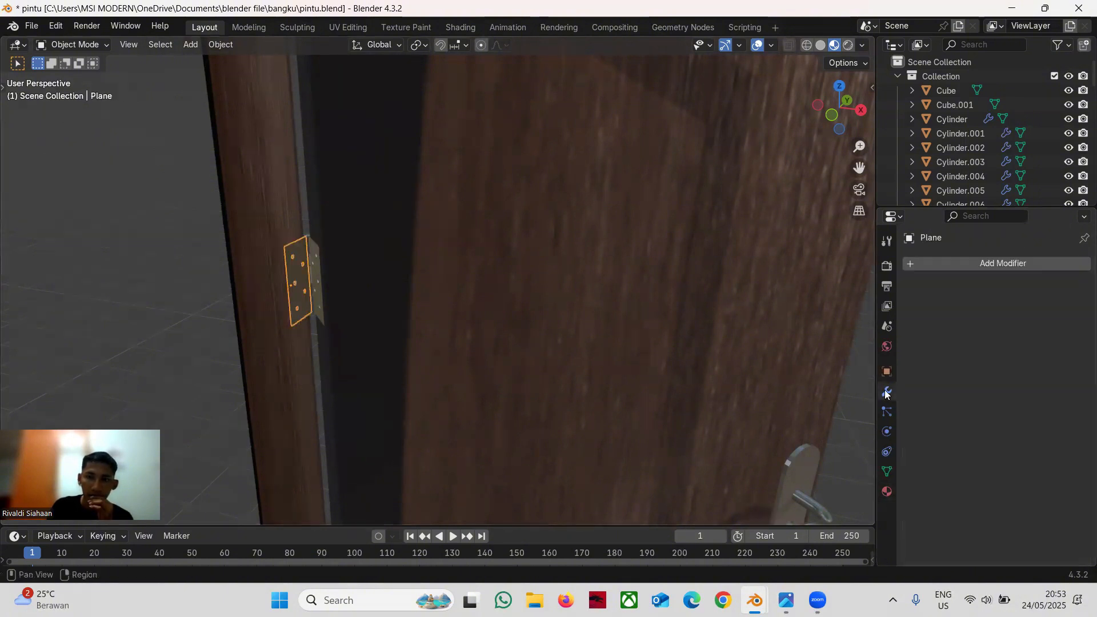
left_click(886, 492)
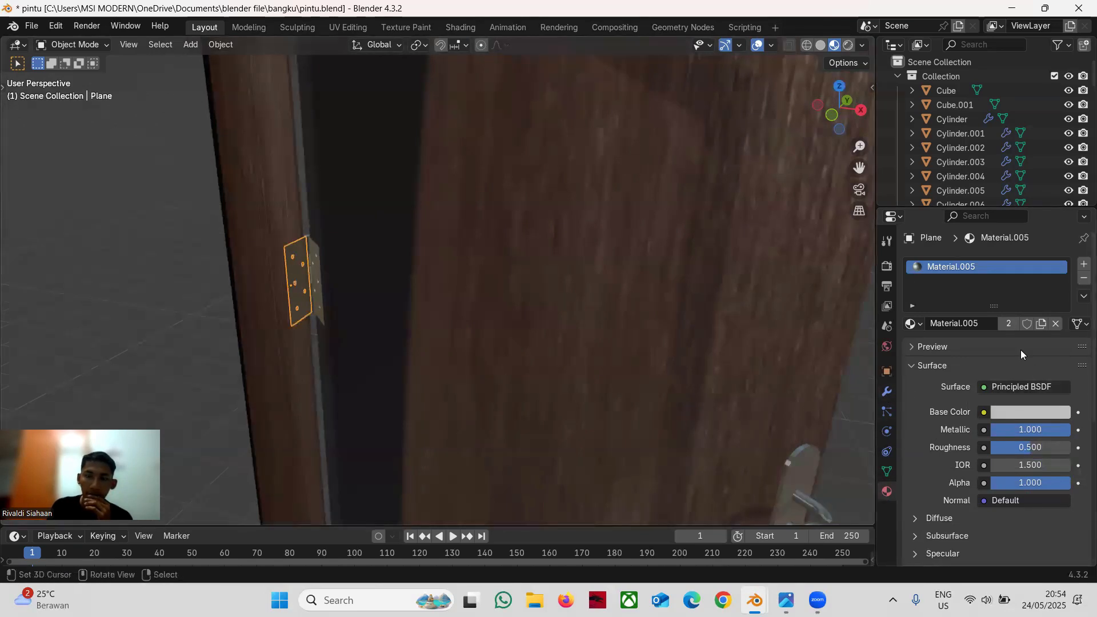
left_click(1018, 412)
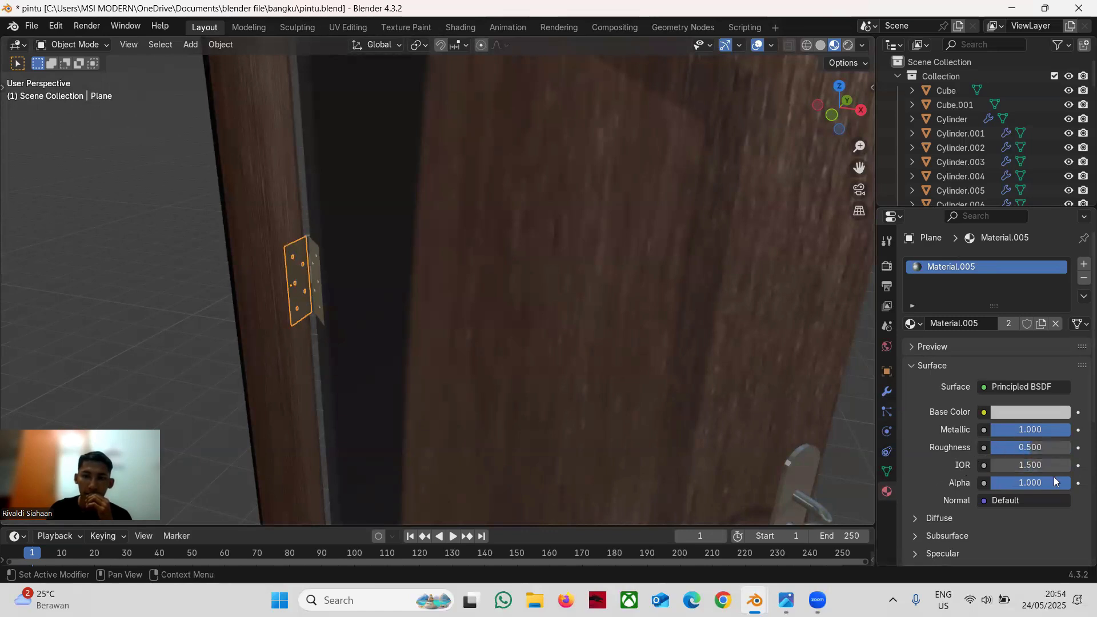
- Compare the materials of two screws on the hinge plate, including the base color of the upper screw
scroll(300, 277, "up", 7)
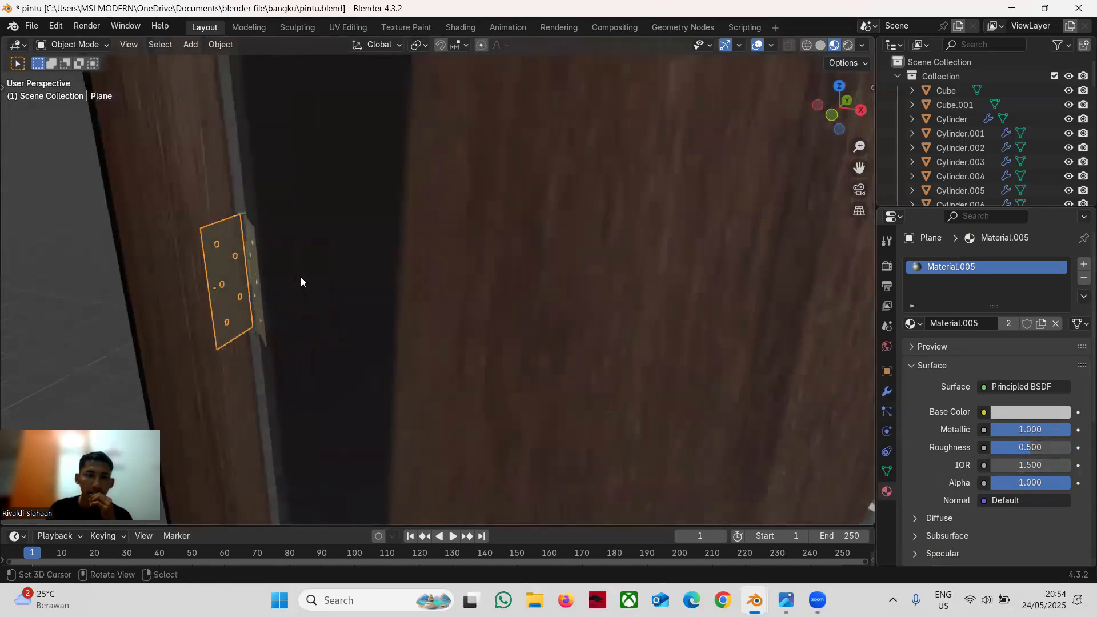
scroll(65, 268, "down", 2)
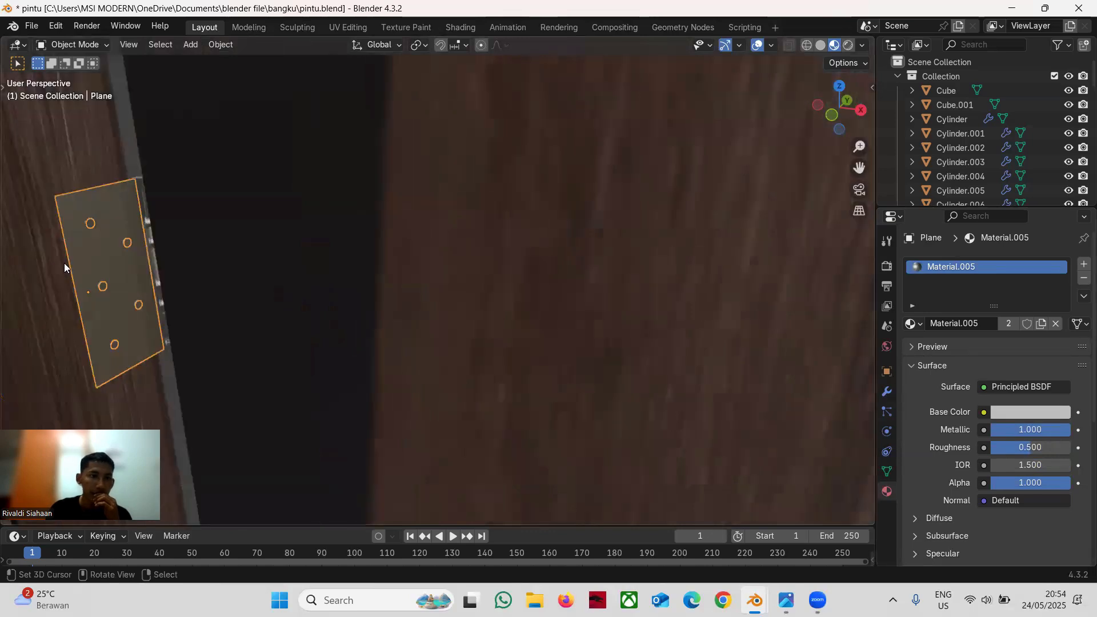
left_click(101, 287)
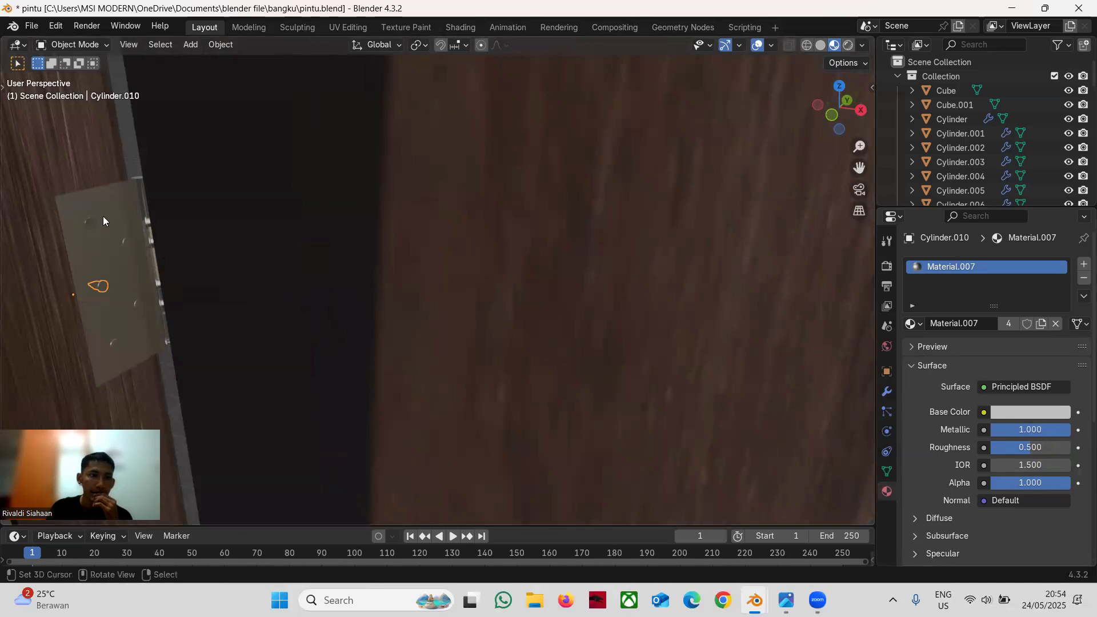
left_click(90, 227)
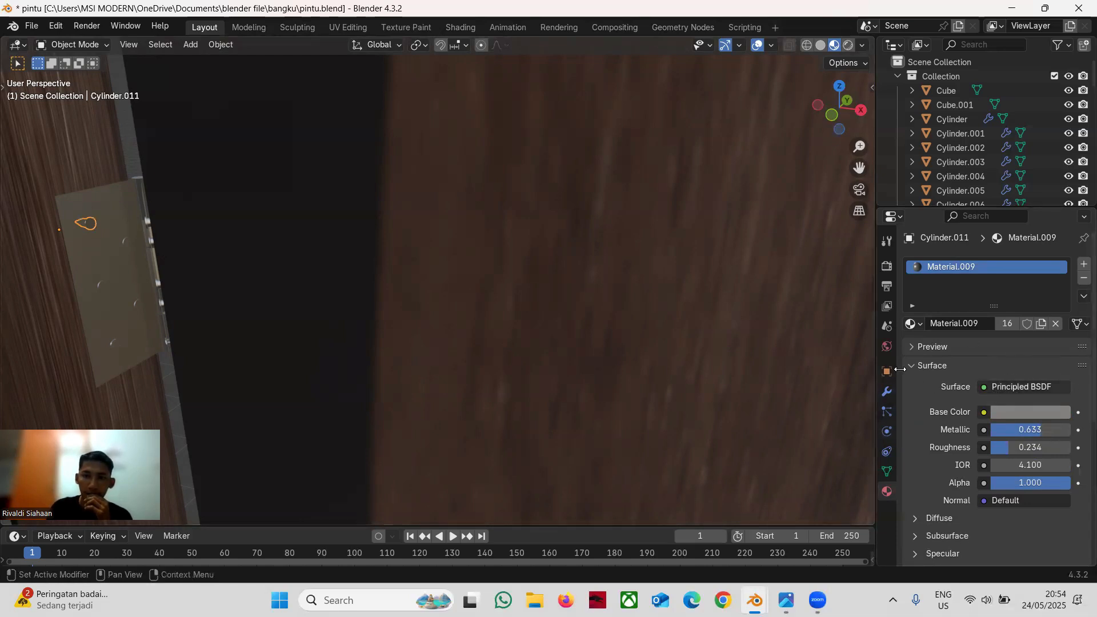
left_click(1043, 415)
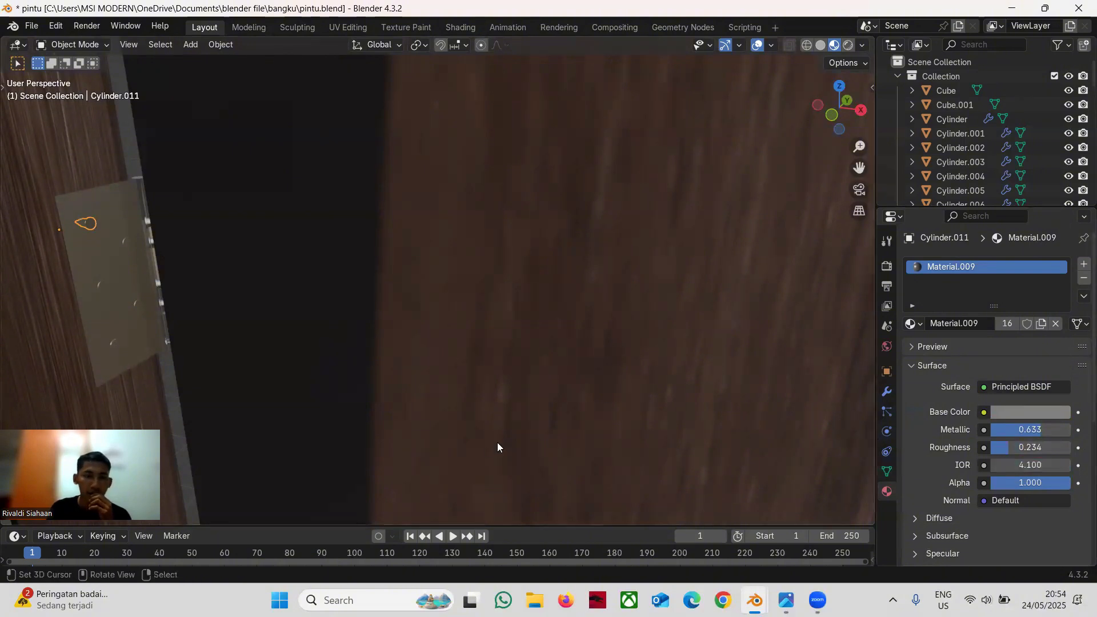
- Inspect the hinge's other leaf and screws, and view the complete door with its frame
middle_click_drag(470, 312, 296, 288)
scroll(280, 274, "up", 2)
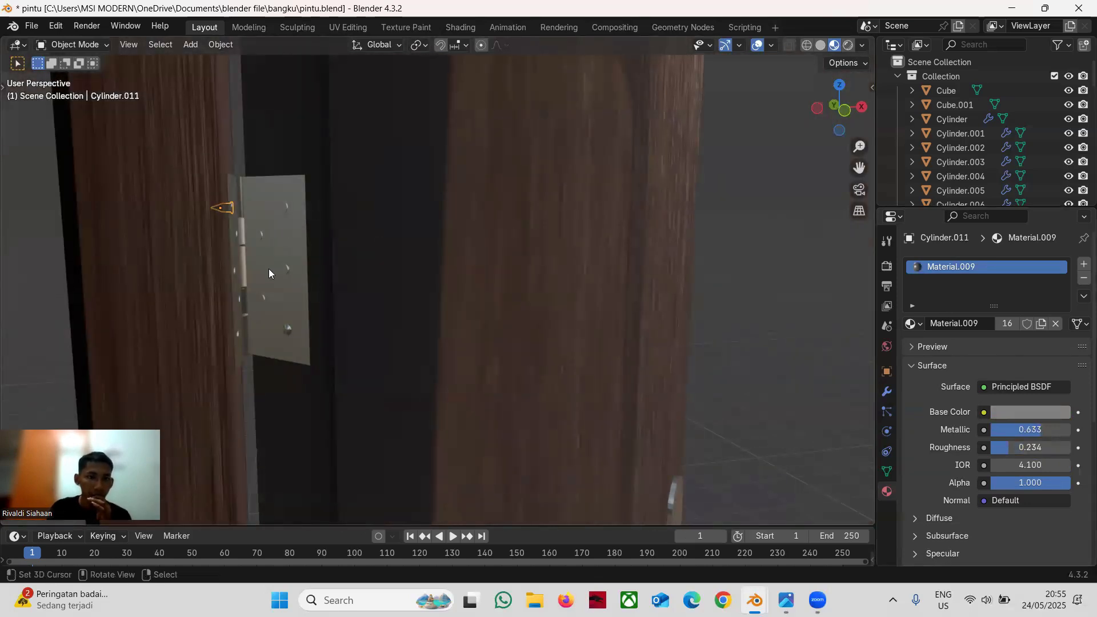
scroll(268, 273, "down", 3)
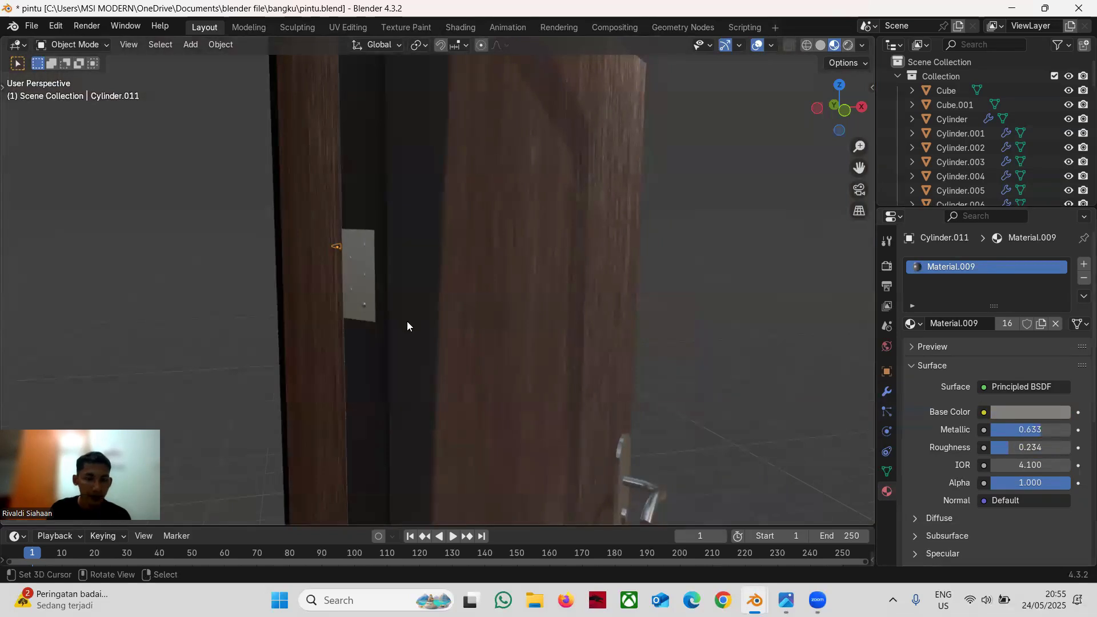
middle_click_drag(395, 329, 405, 456)
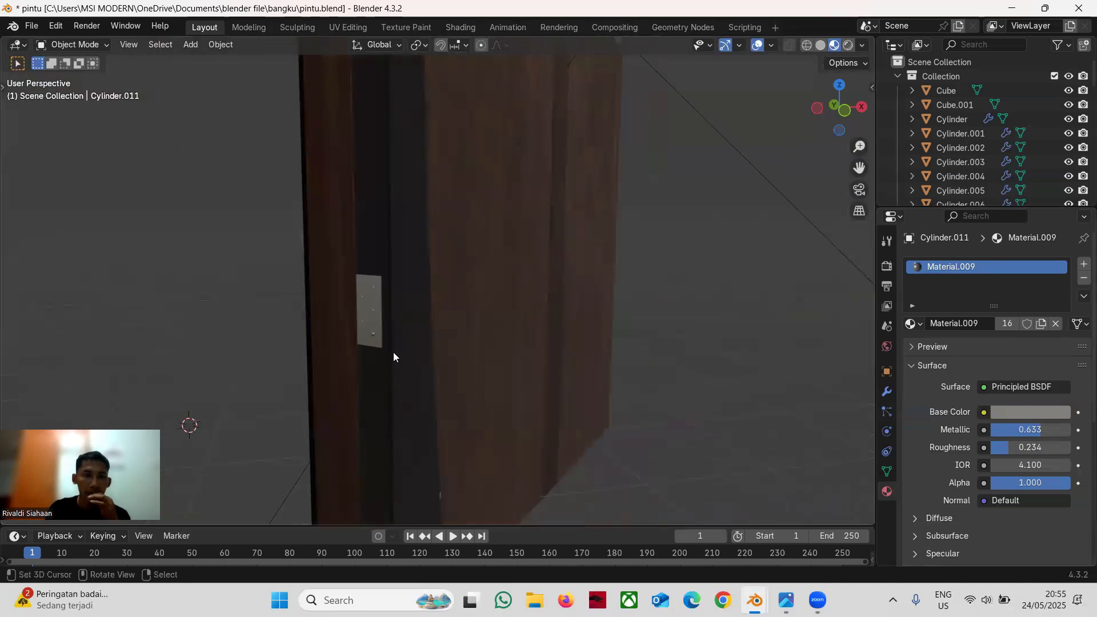
scroll(490, 338, "down", 6)
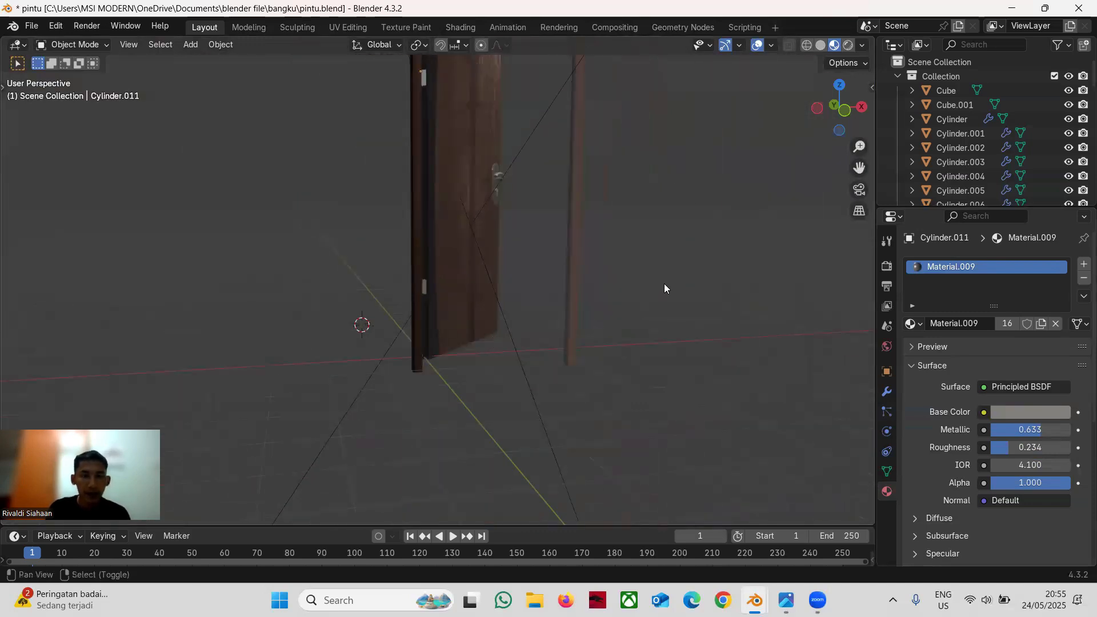
middle_click_drag(663, 289, 570, 350)
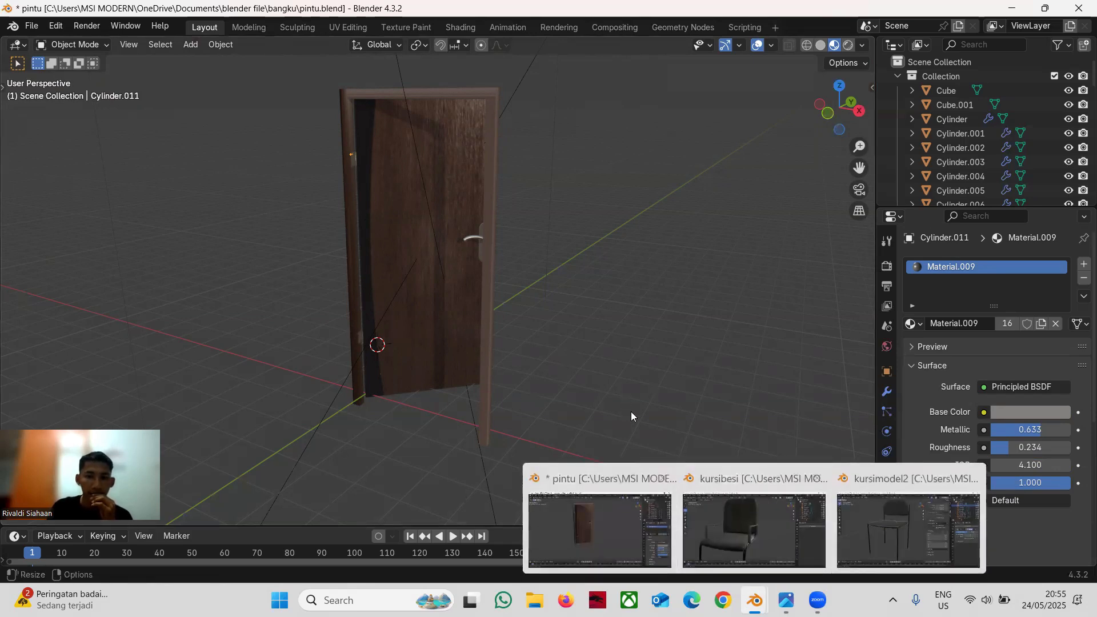
- Switch to the kursibesi file and view the whole metal-framed chair
mouse_move(754, 601)
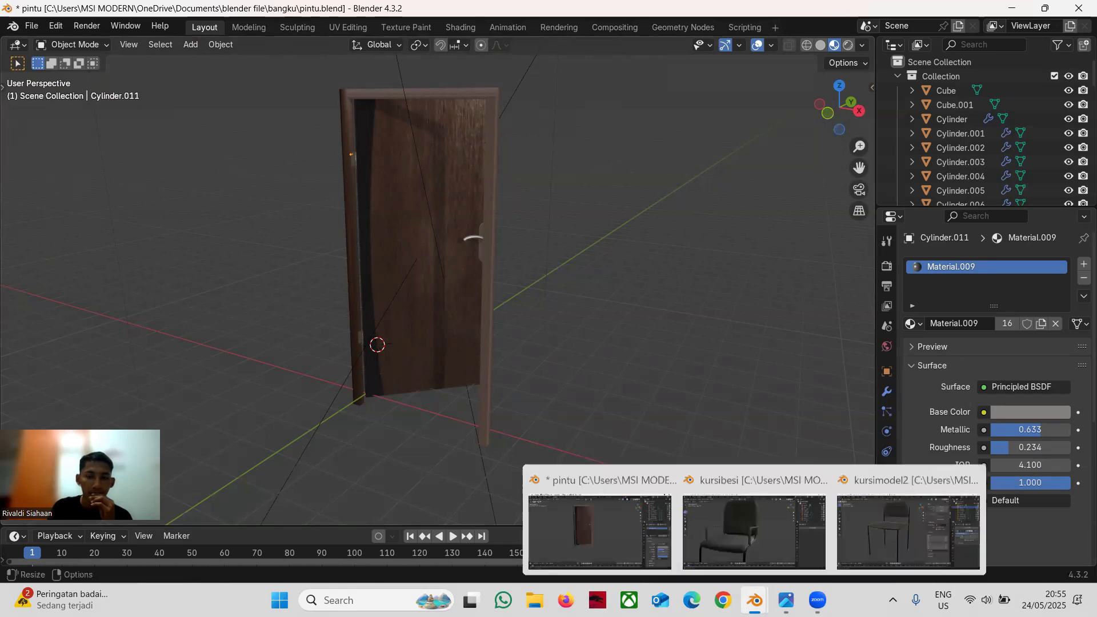
left_click(748, 538)
scroll(497, 388, "down", 5)
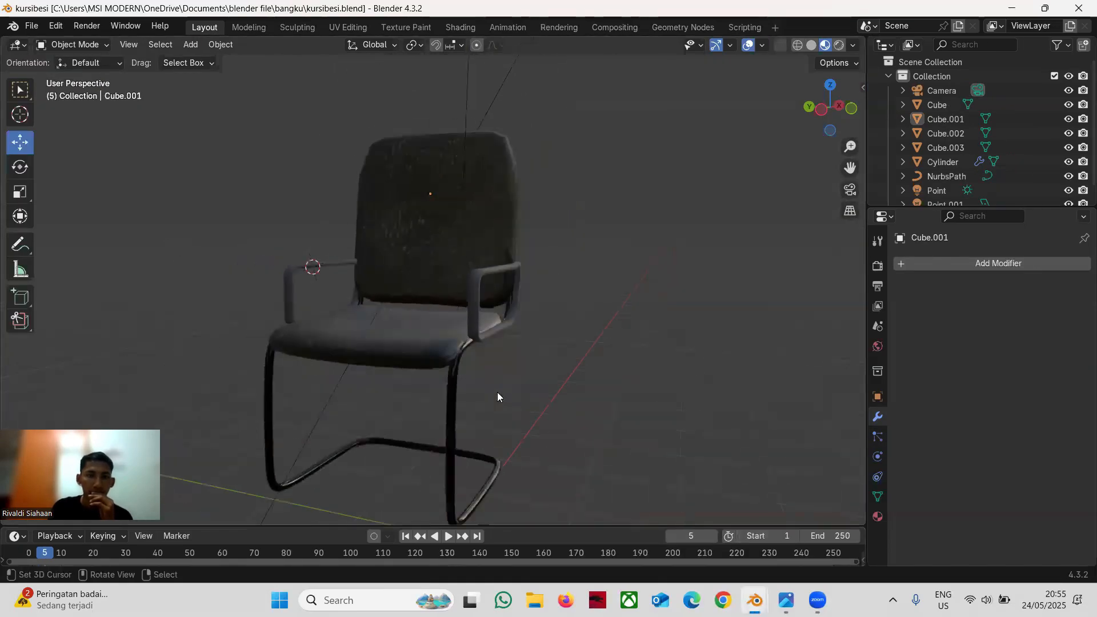
scroll(491, 367, "down", 5)
scroll(489, 366, "up", 3)
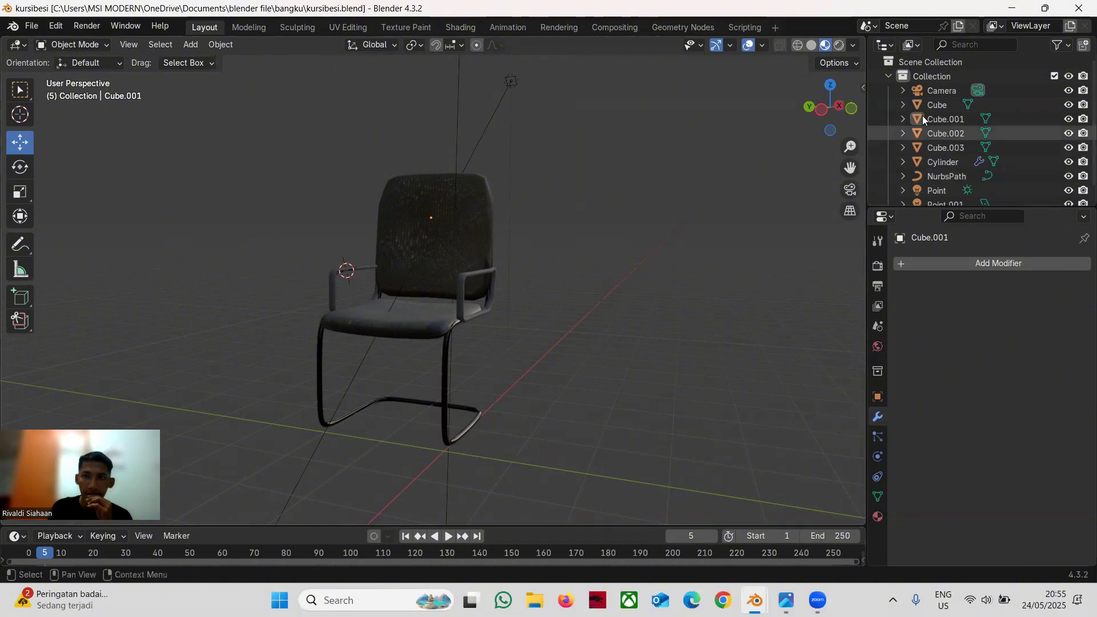
- Examine the chair's seat cushion and backrest as separate objects, including their modifiers
left_click(937, 105)
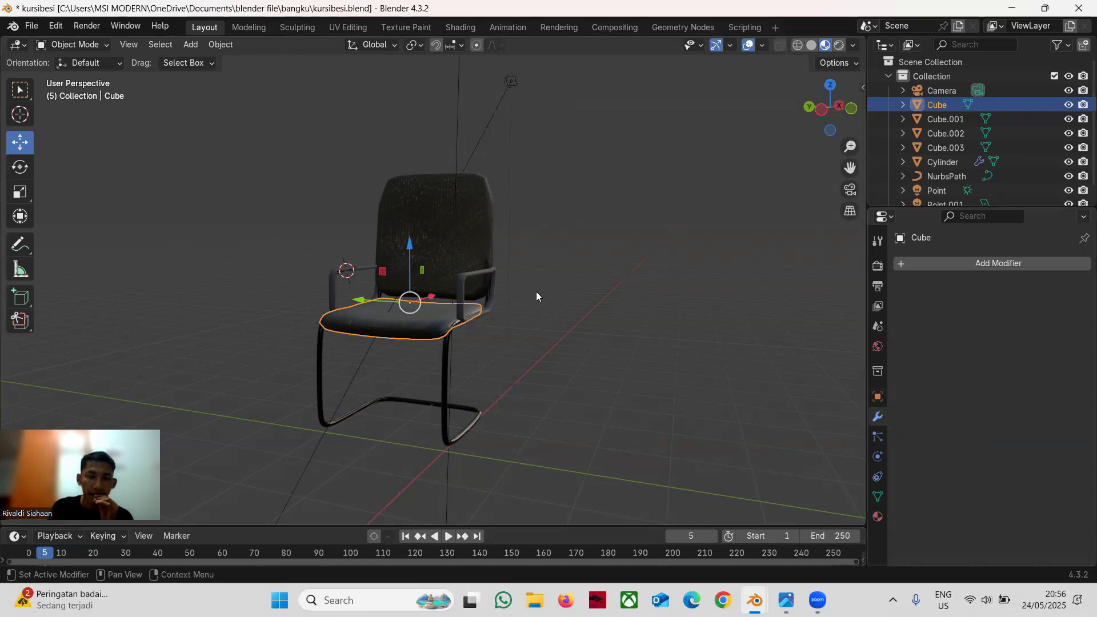
middle_click_drag(535, 291, 499, 342)
scroll(499, 343, "up", 2)
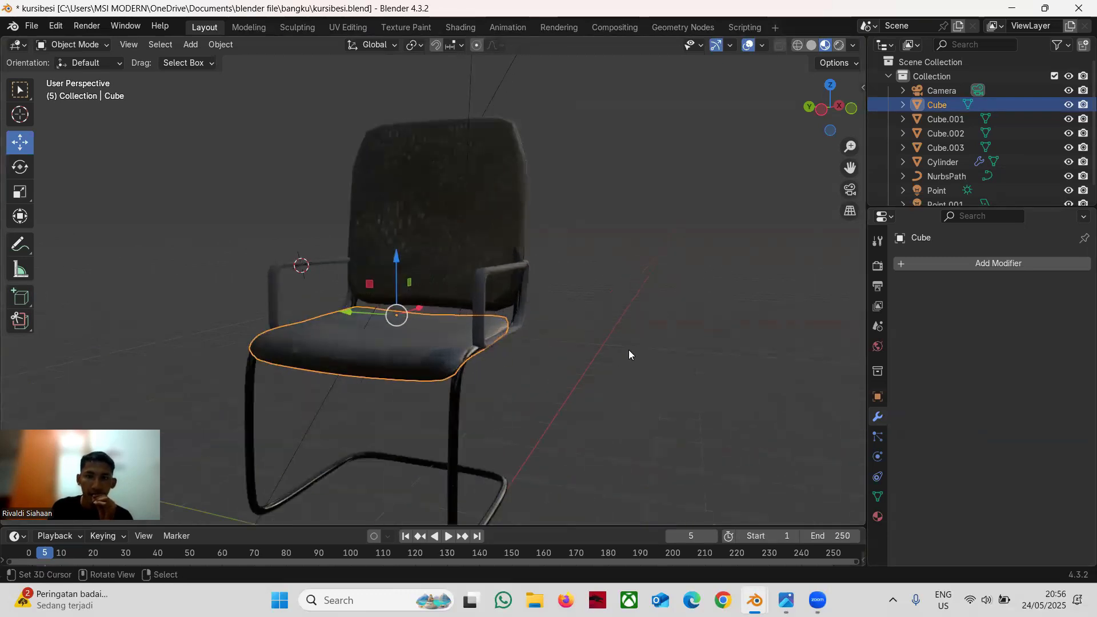
left_click(956, 119)
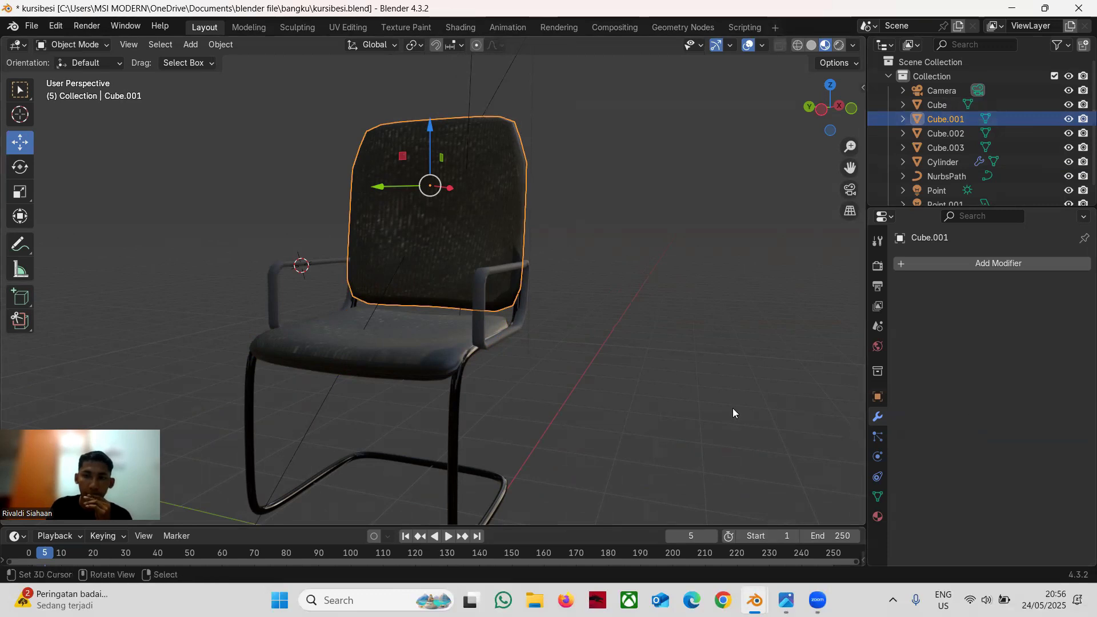
- Examine the chair armrest's modifiers and its material's base color
left_click(971, 130)
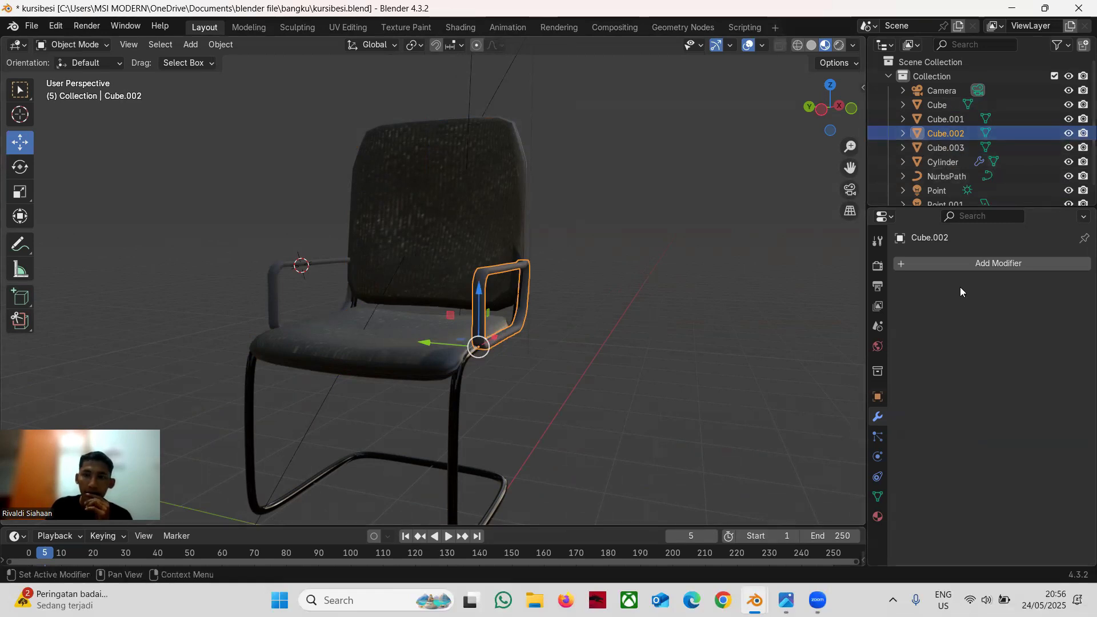
left_click(877, 518)
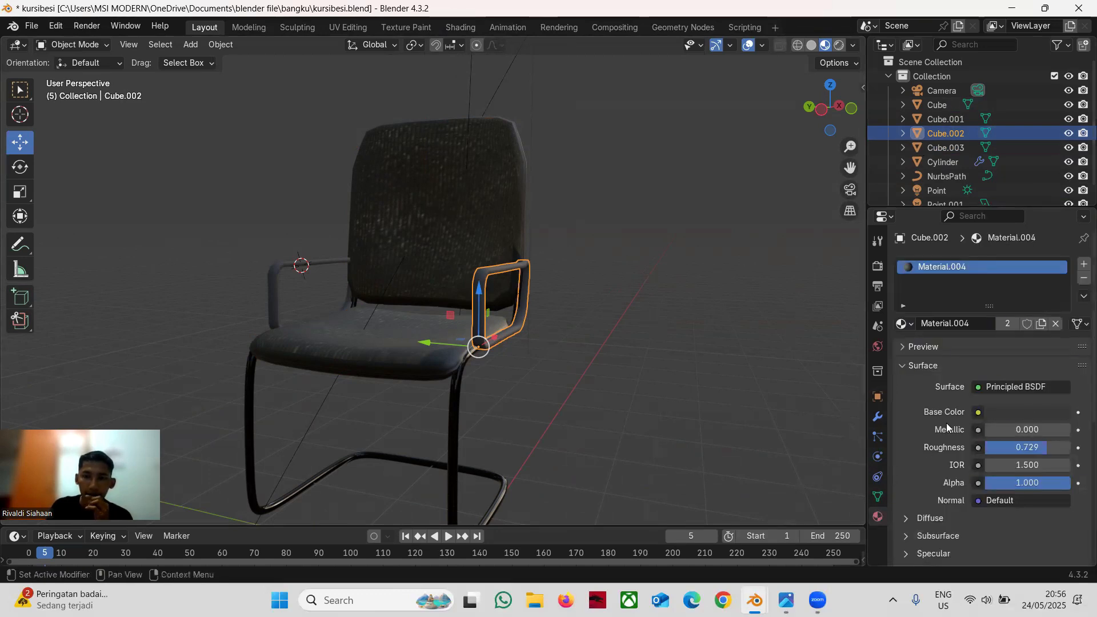
left_click(1022, 411)
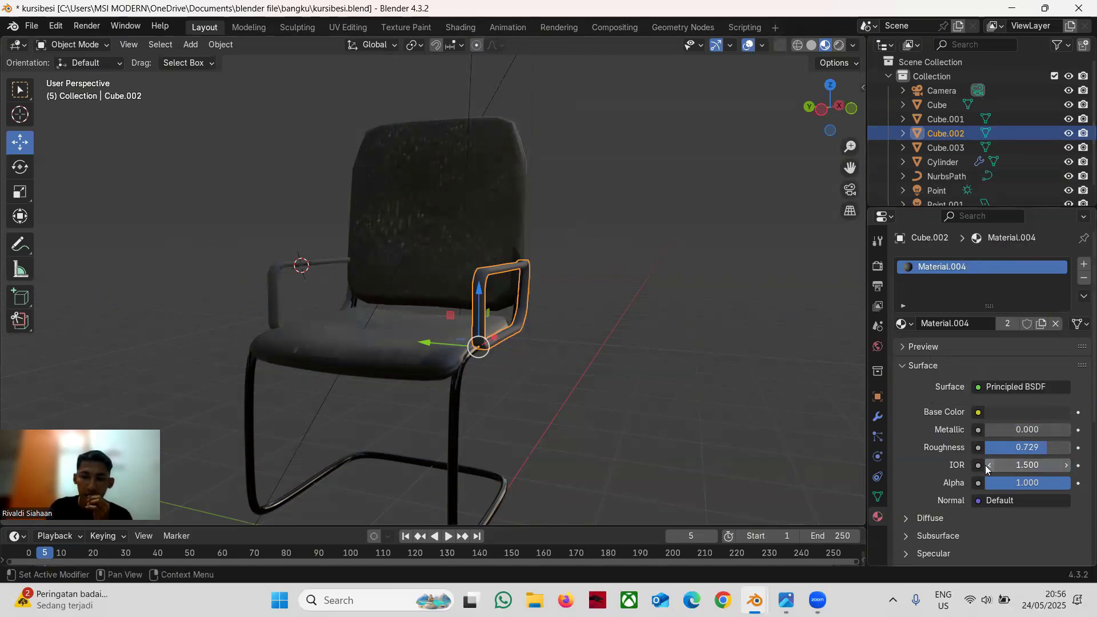
- Examine the seat cushion's material nodes in the Shading workspace and view its Fabric029.png texture image in the photo viewer
left_click(416, 348)
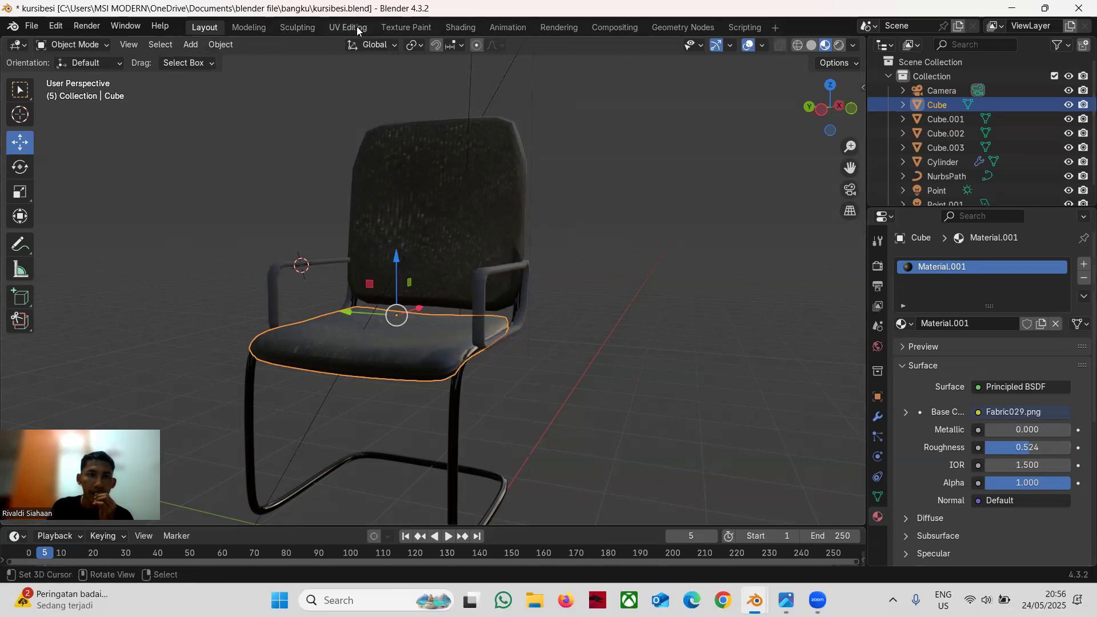
left_click(463, 29)
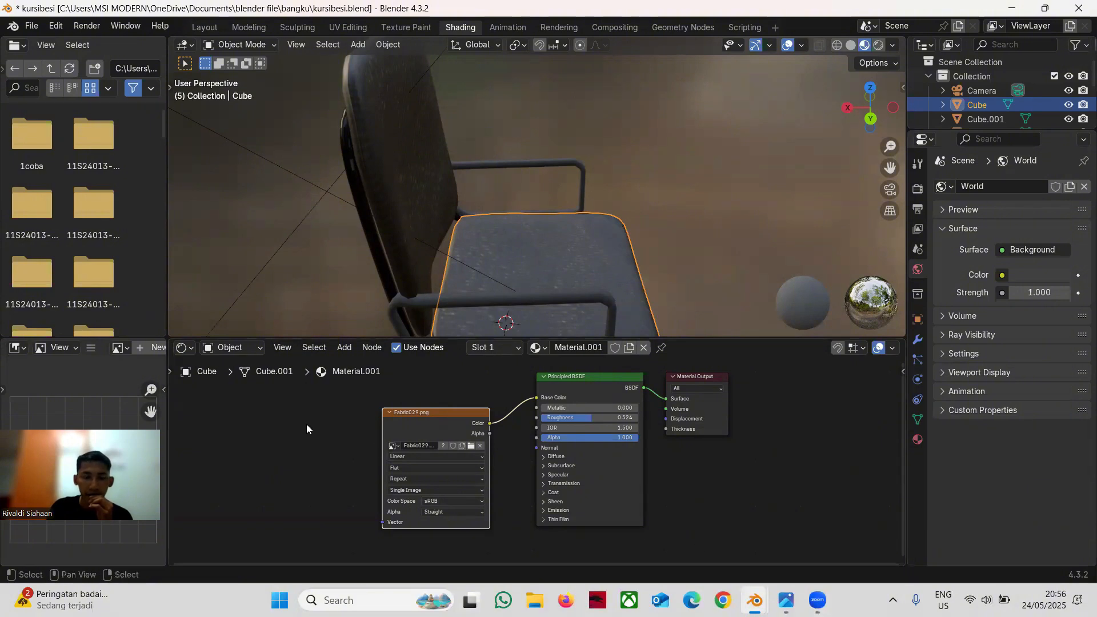
mouse_move(786, 599)
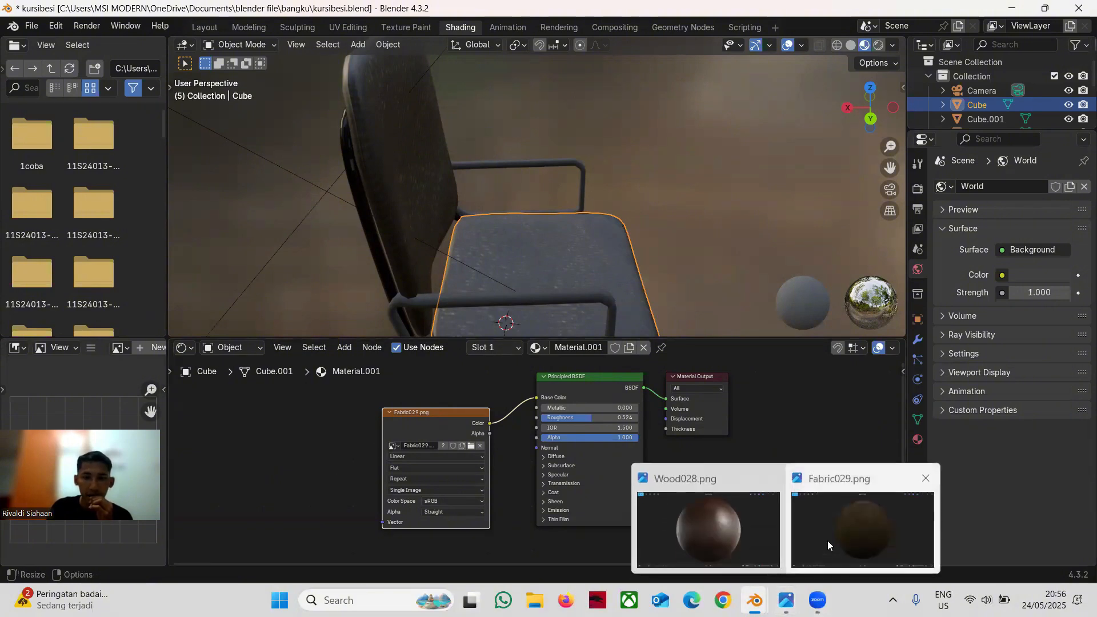
left_click(830, 536)
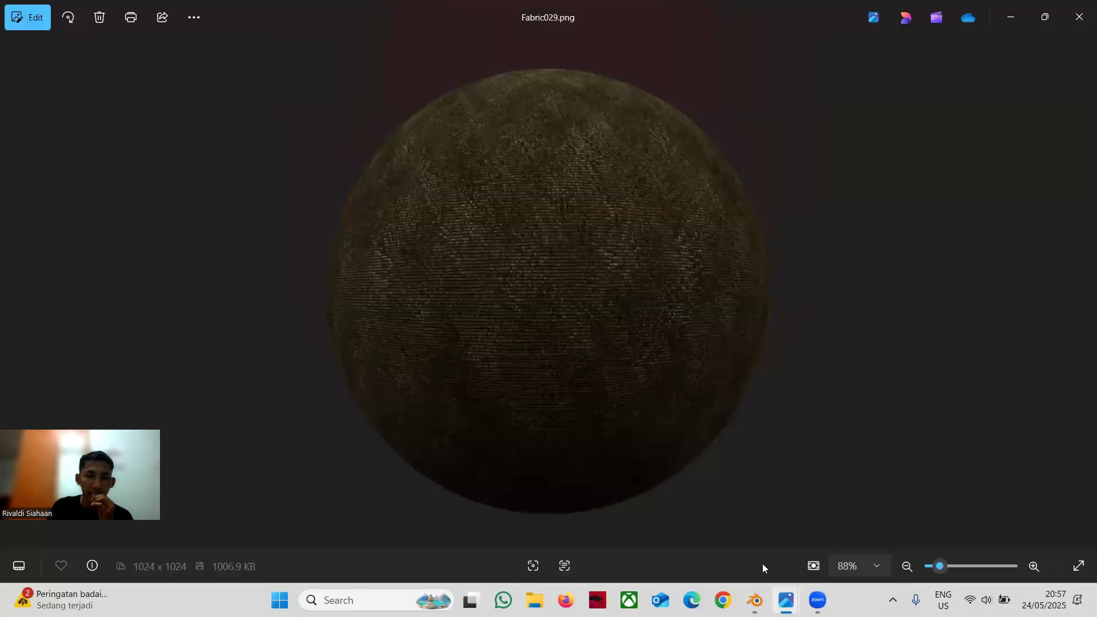
mouse_move(782, 598)
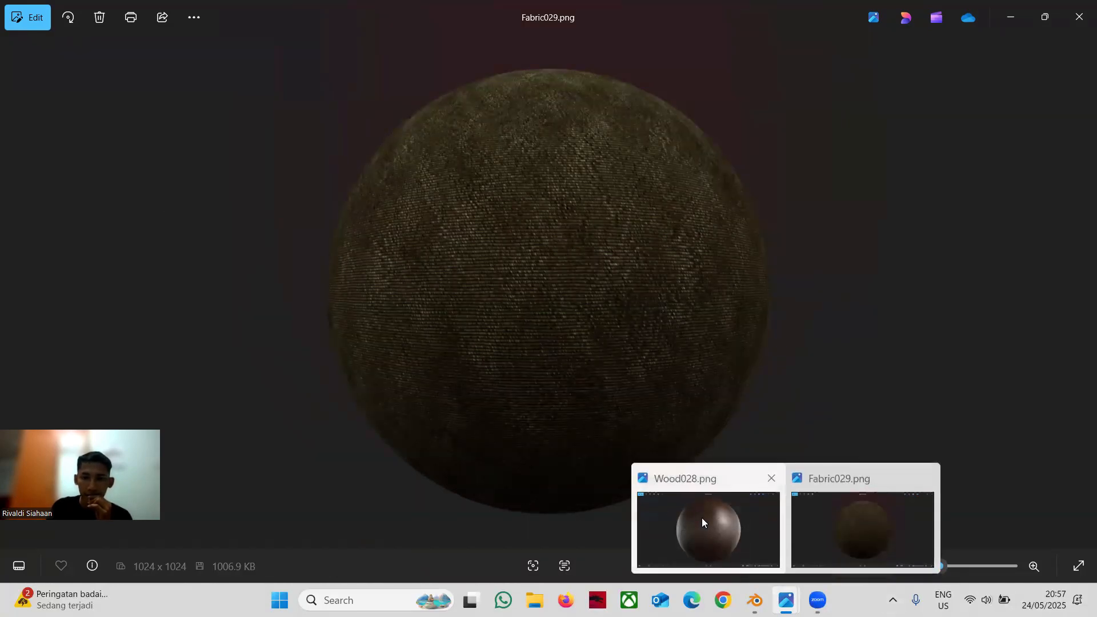
left_click(745, 537)
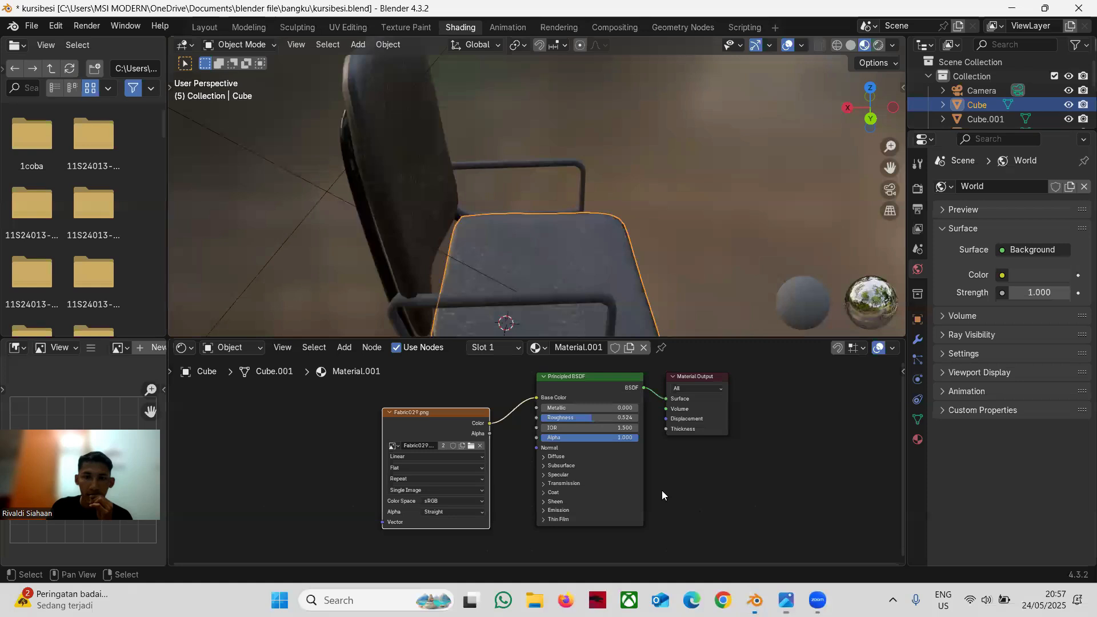
- Examine the backrest's material nodes and compare them with the Fabric029.png image in the photo viewer
left_click(416, 227)
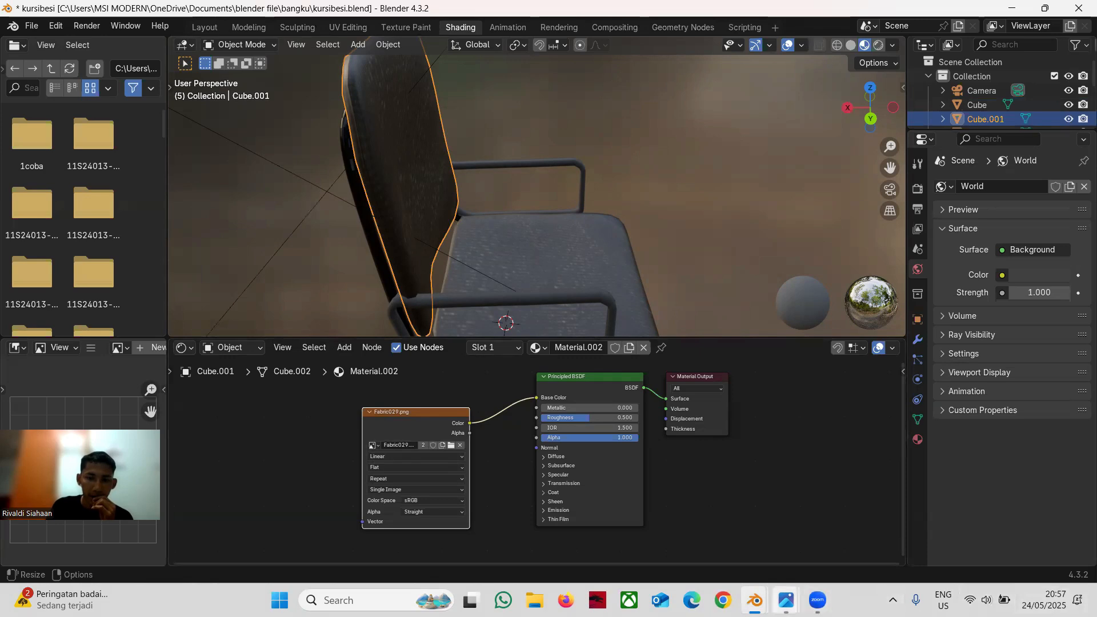
mouse_move(785, 600)
left_click(844, 547)
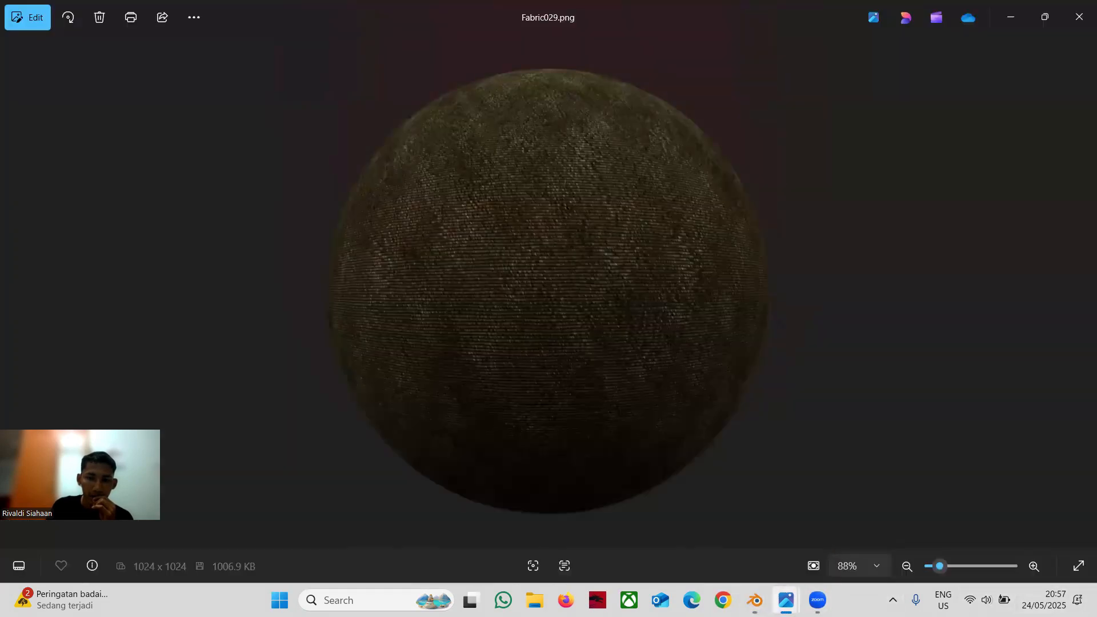
- Return to the kursibesi file's Layout workspace in Blender and examine the chair's armrests as separate objects
left_click(708, 536)
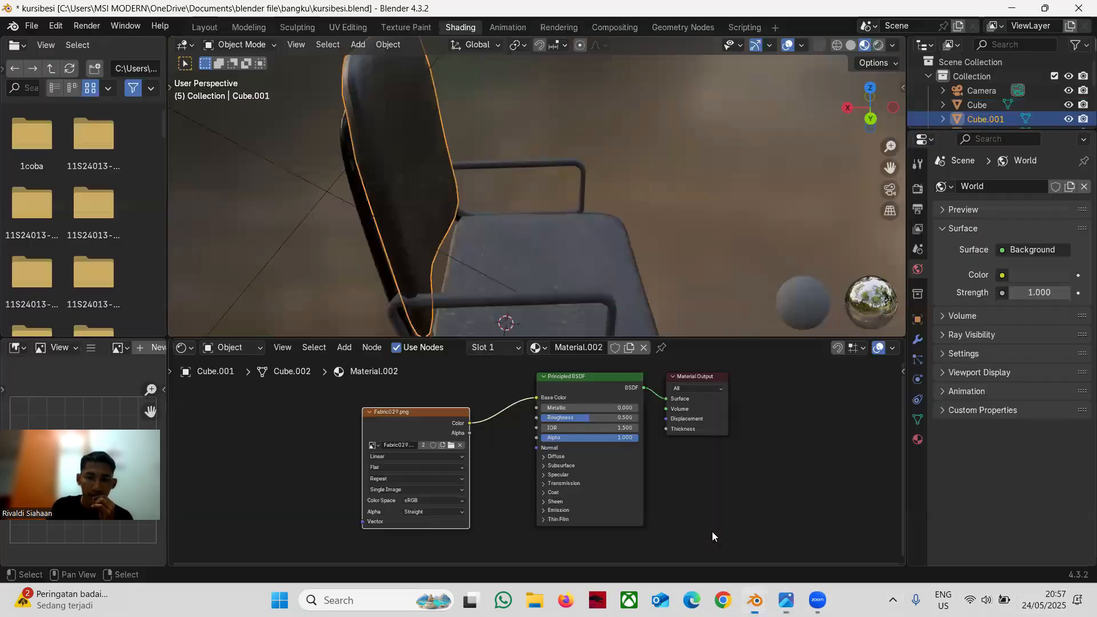
left_click(205, 27)
left_click(589, 301)
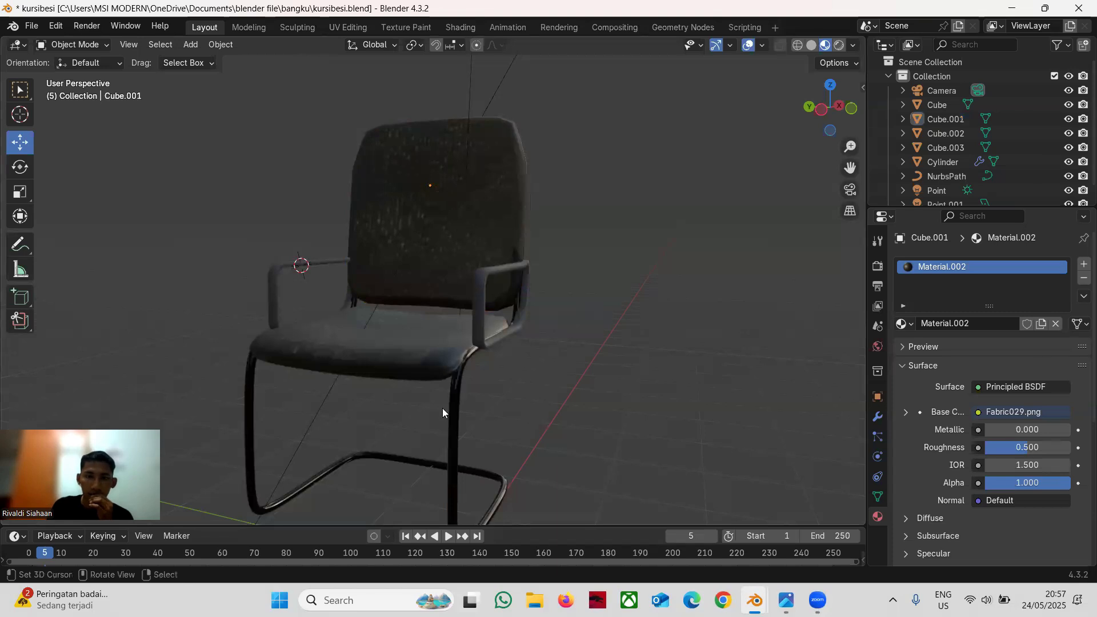
left_click(953, 135)
left_click(950, 147)
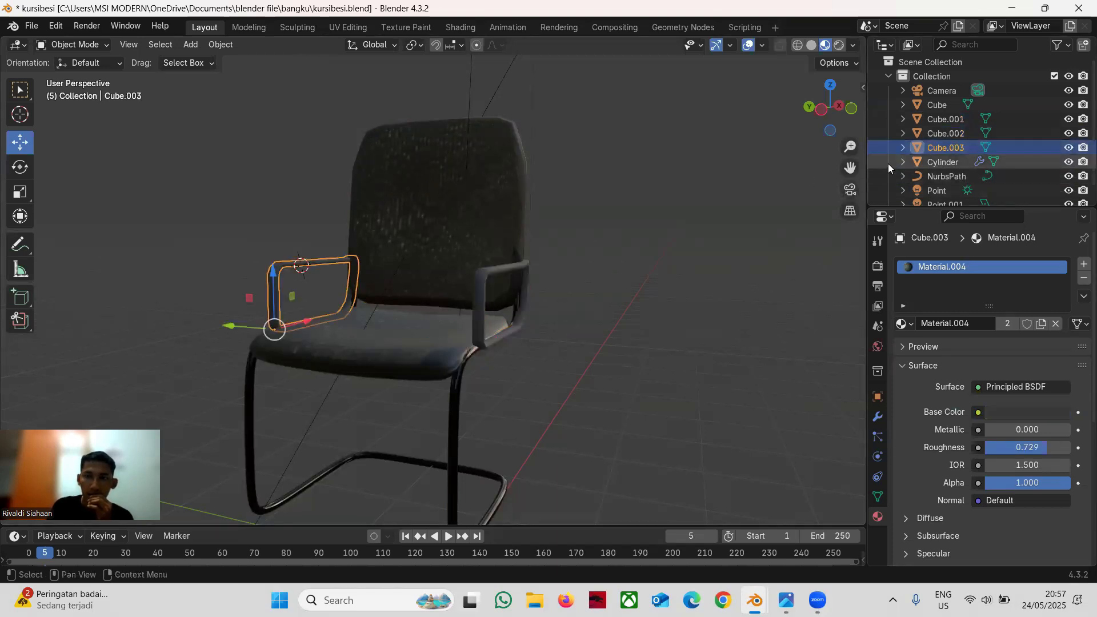
- Examine the metal frame's Array, Curve and Mirror modifiers and its material's base color
left_click(958, 160)
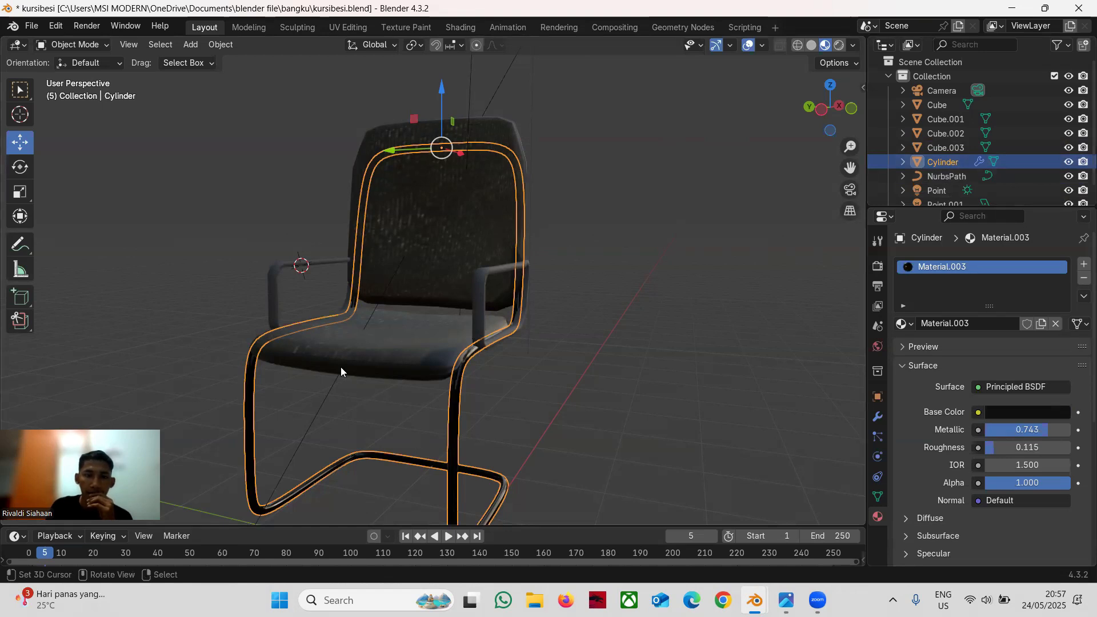
left_click(878, 418)
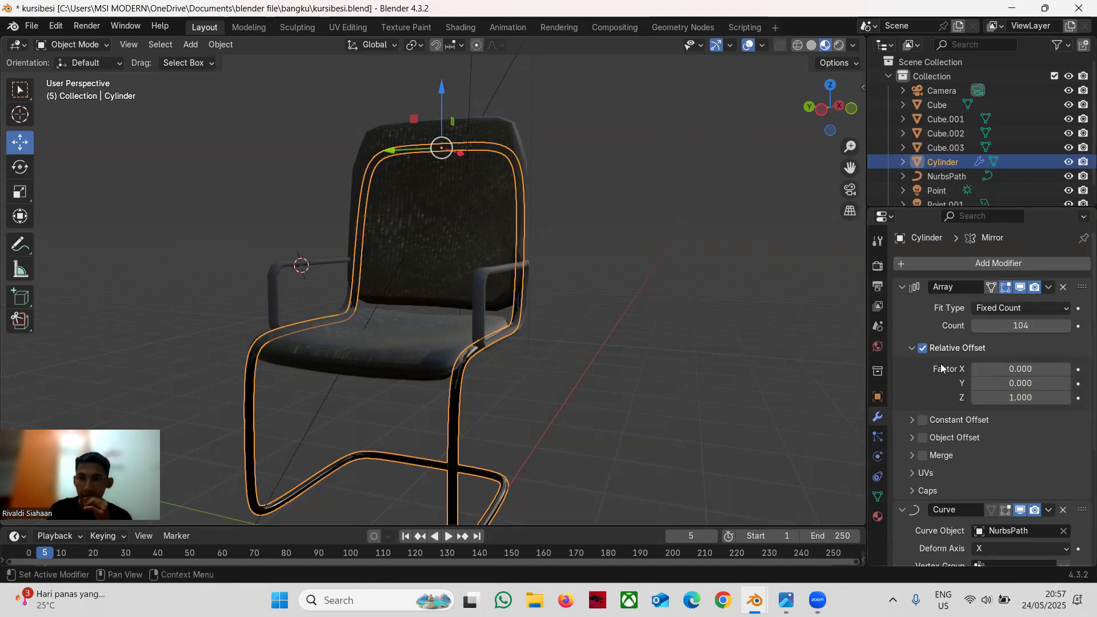
scroll(940, 363, "down", 6)
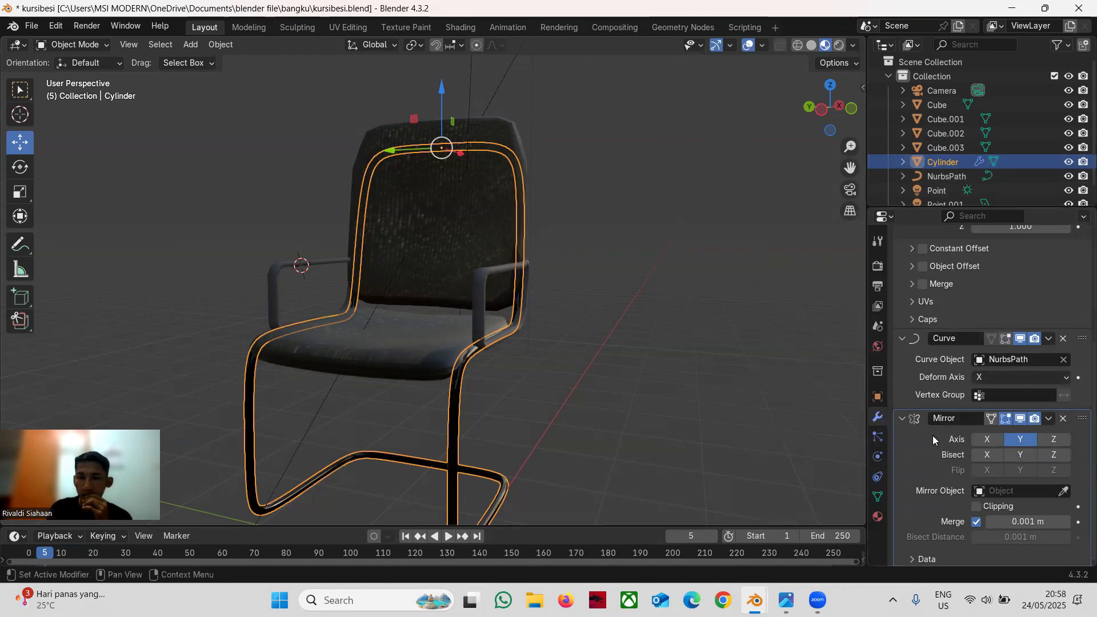
scroll(933, 437, "down", 1)
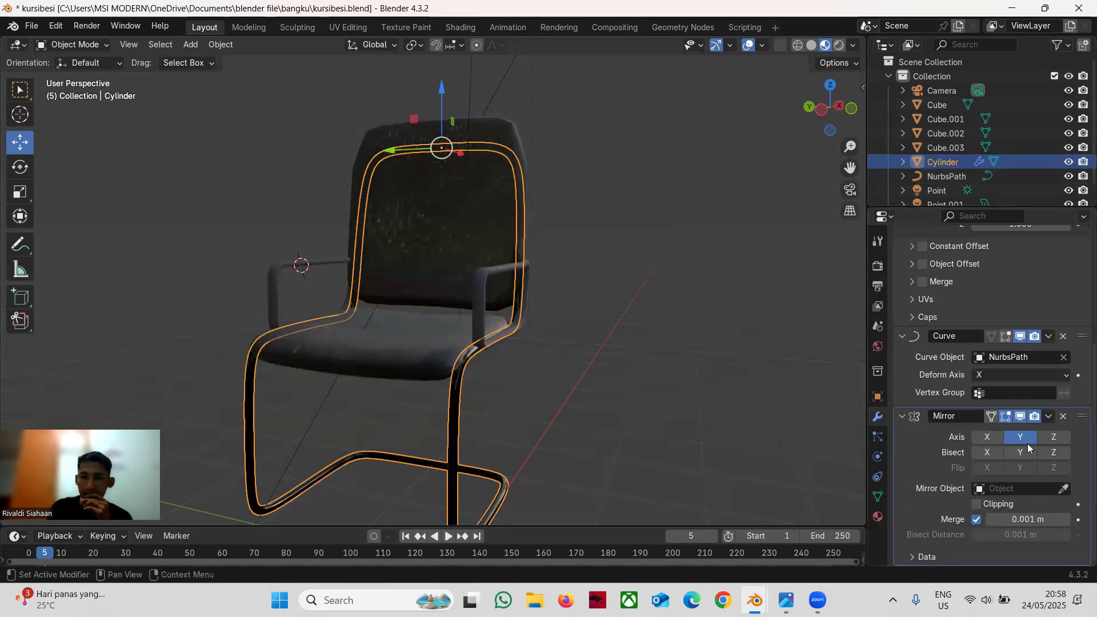
left_click(877, 515)
scroll(920, 323, "up", 6)
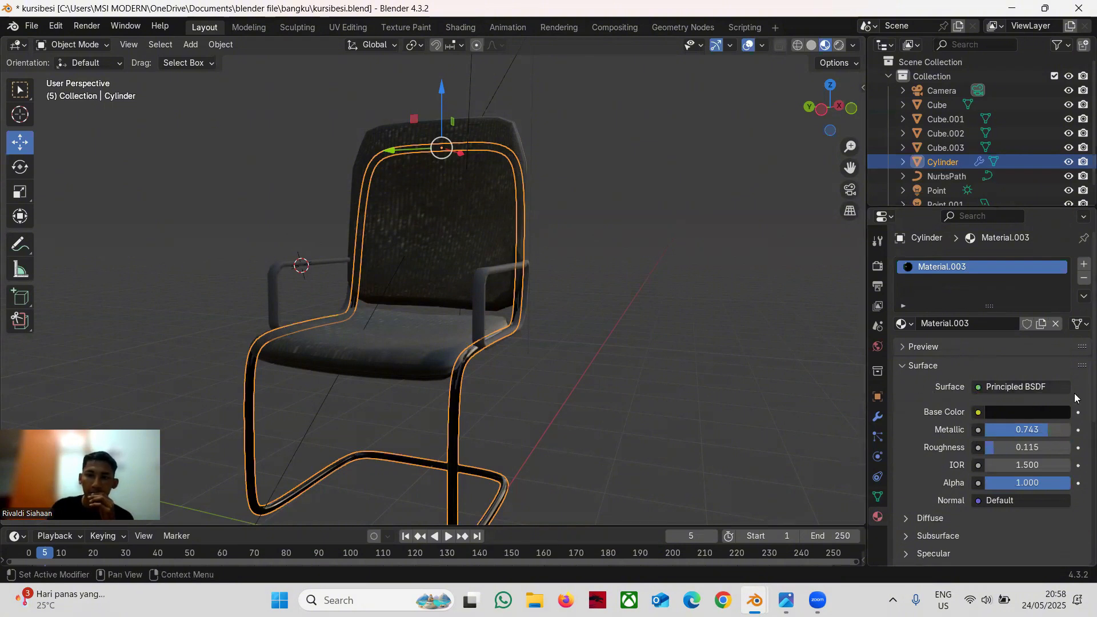
left_click(999, 415)
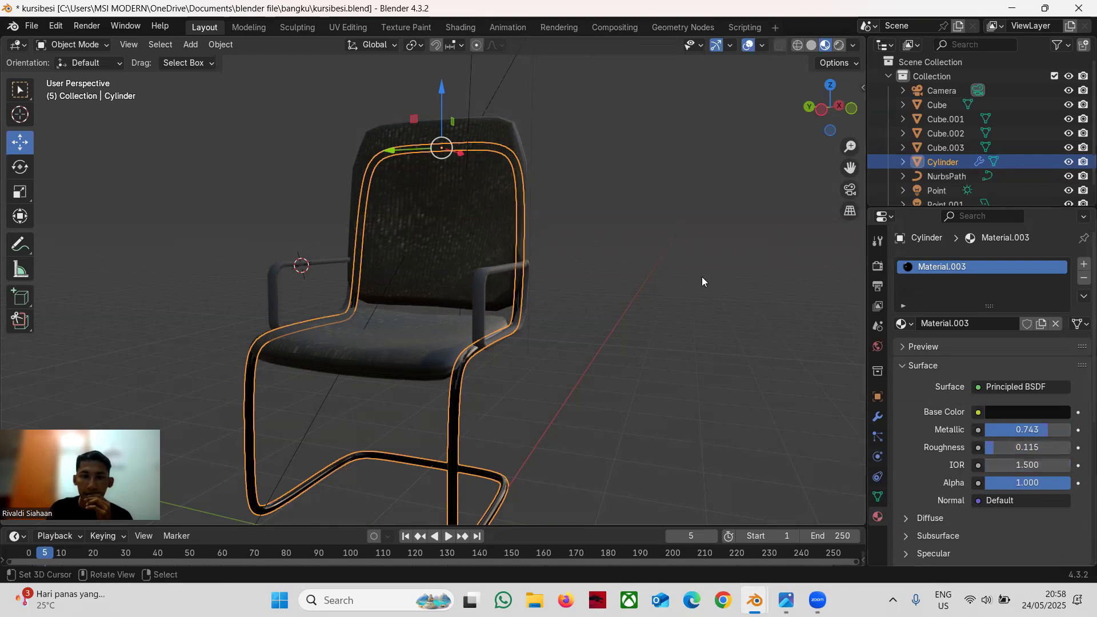
- Examine the NurbsPath curve's data, material and modifiers, and return to the metal frame's modifiers
left_click(1007, 177)
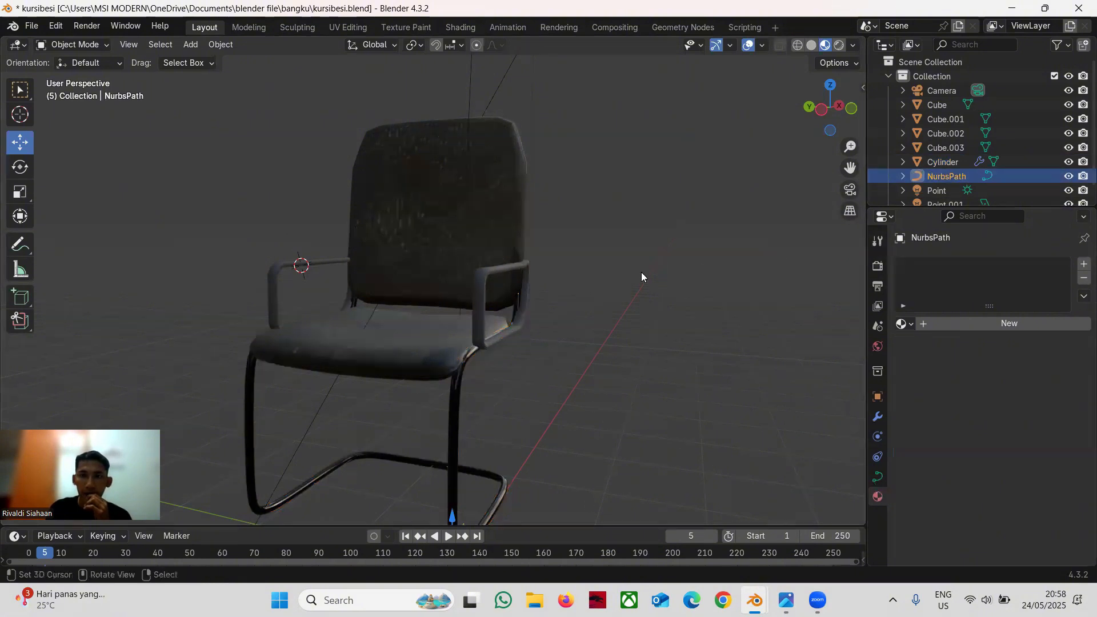
left_click(876, 475)
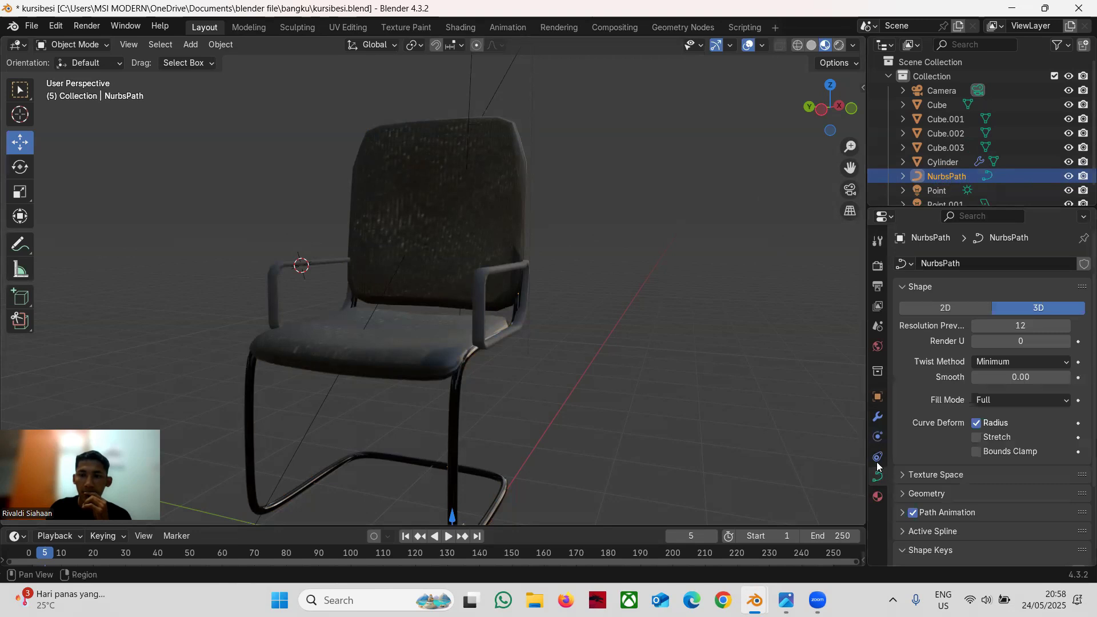
left_click(878, 496)
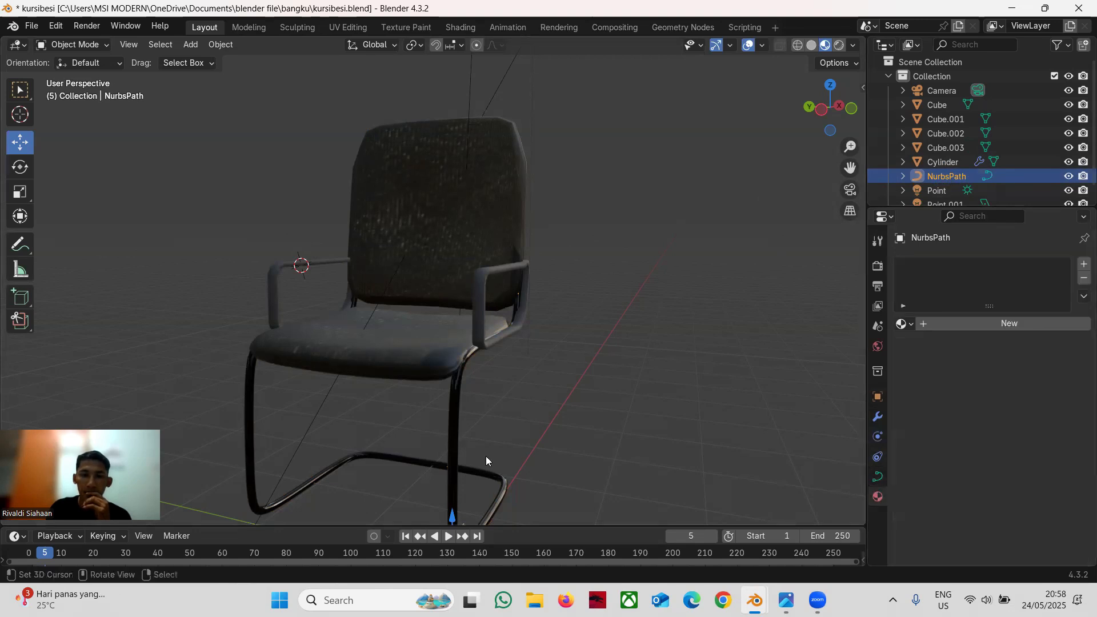
left_click(877, 416)
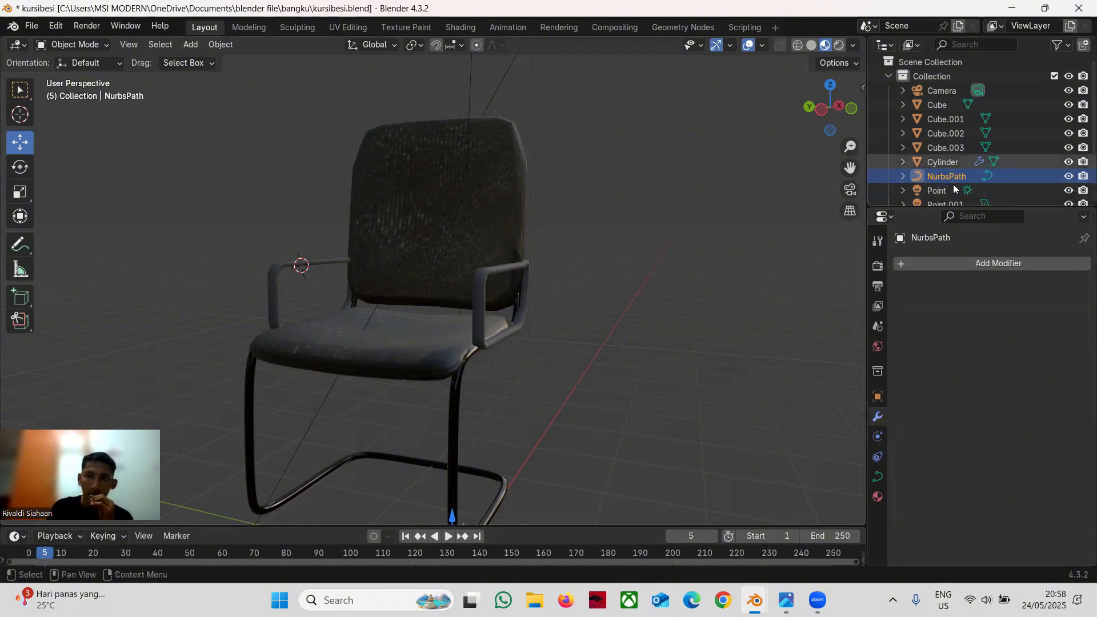
left_click(951, 164)
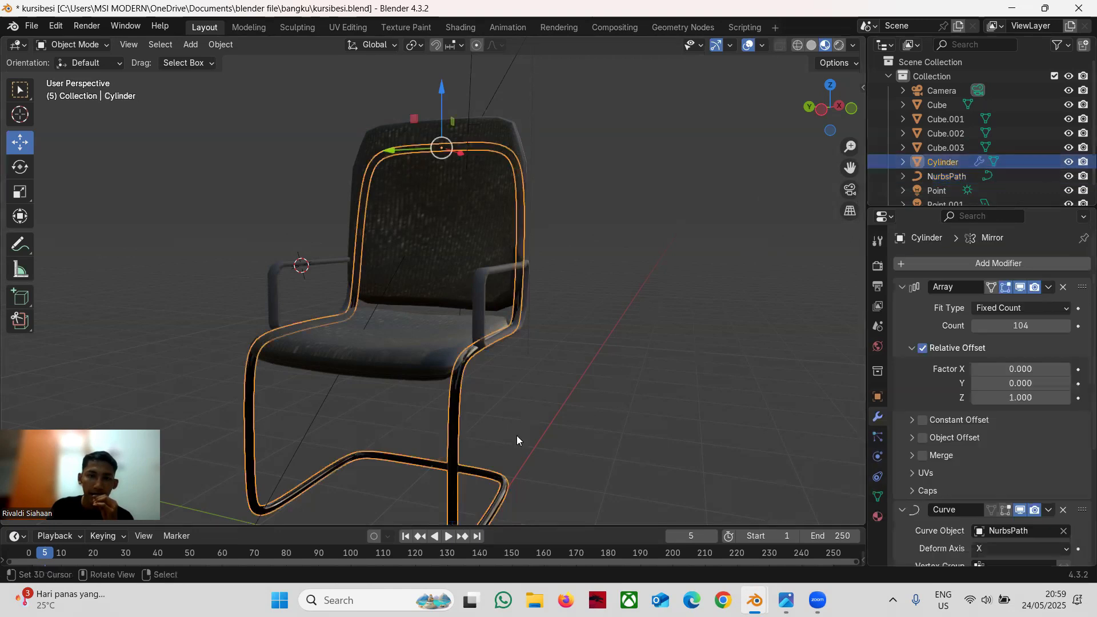
scroll(965, 183, "down", 1)
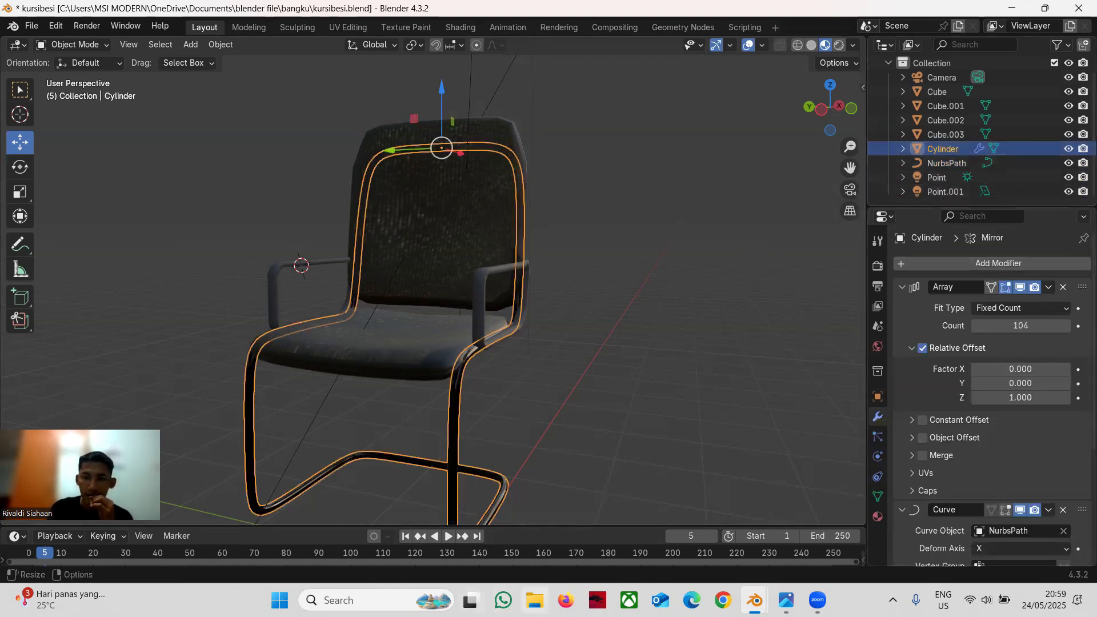
- Switch to the kursimodel2 file and view the whole chair with nothing selected
mouse_move(754, 600)
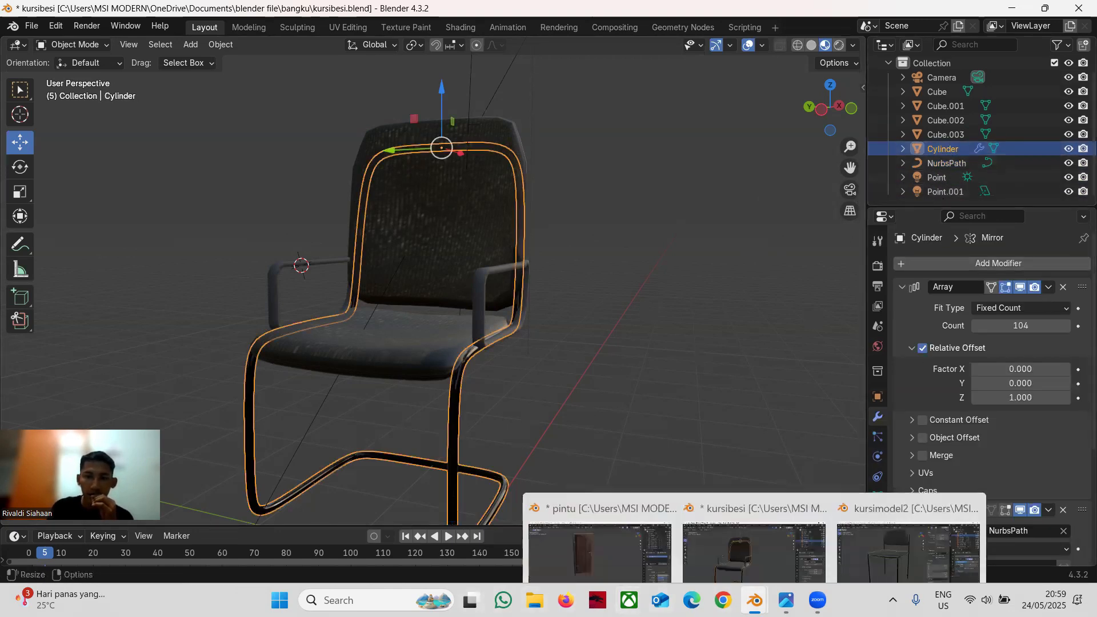
left_click(878, 521)
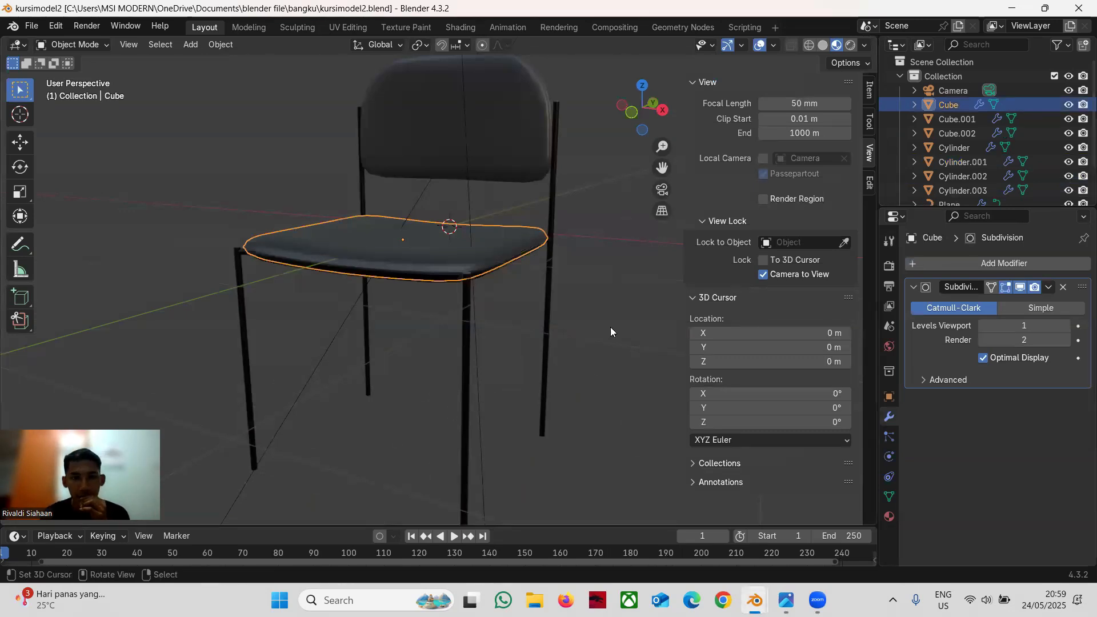
left_click(570, 329)
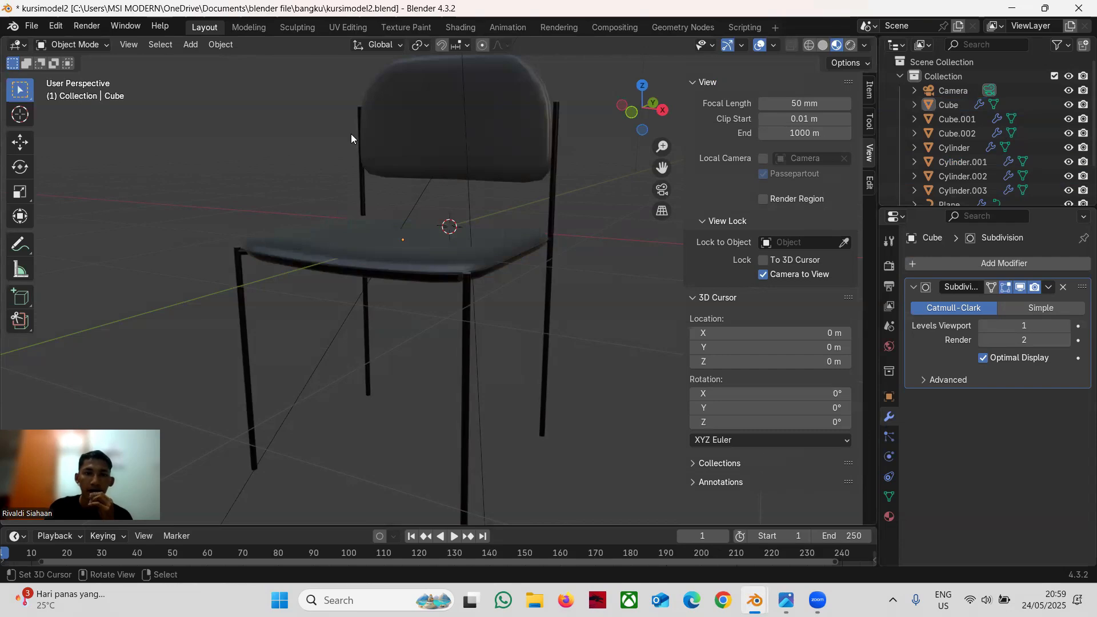
mouse_move(754, 599)
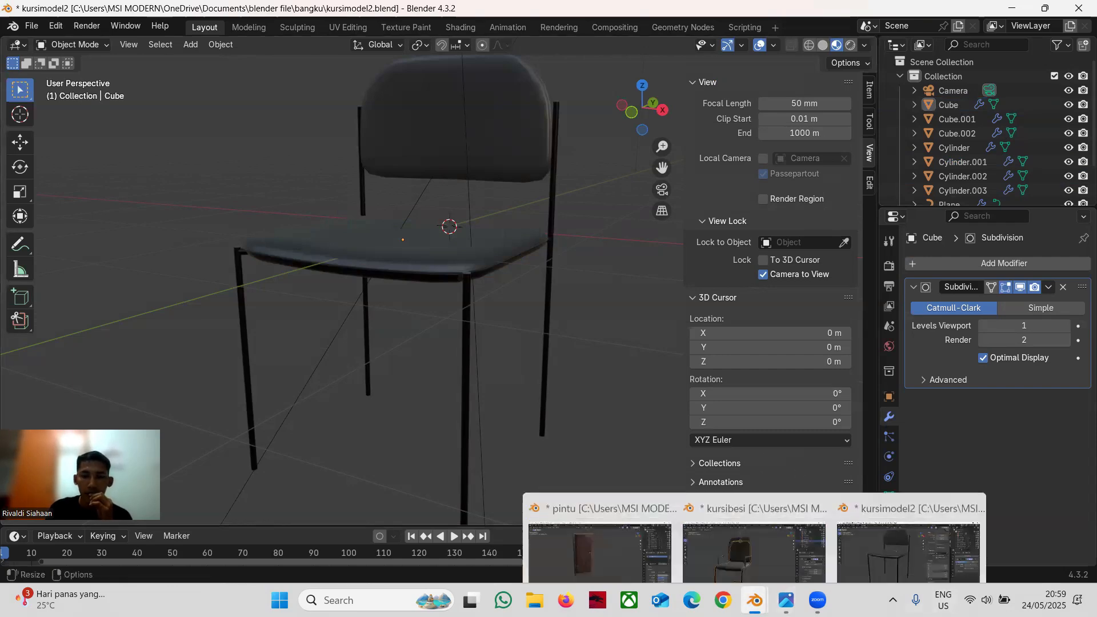
left_click(747, 539)
left_click(921, 521)
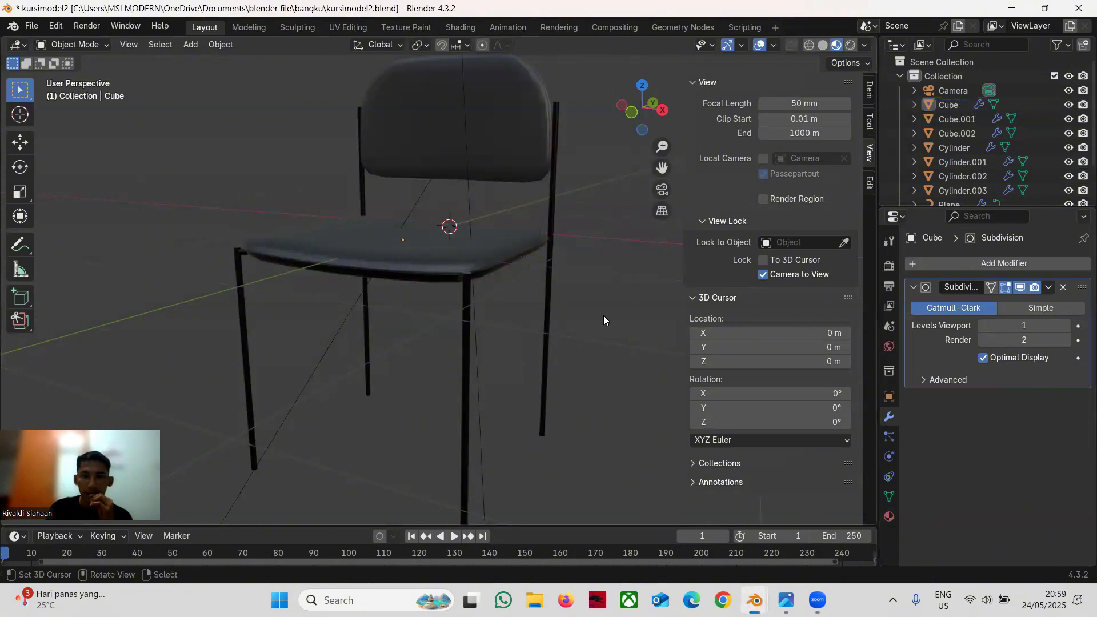
- Examine the kursimodel2 seat's Subdivision modifier and its material's base color
left_click(960, 104)
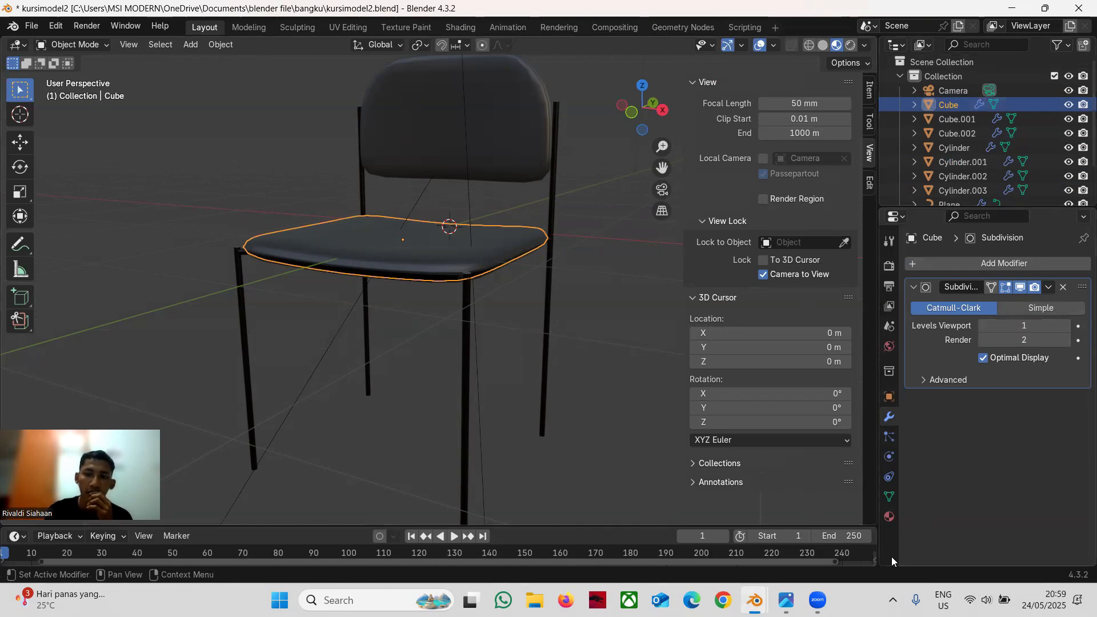
left_click(889, 517)
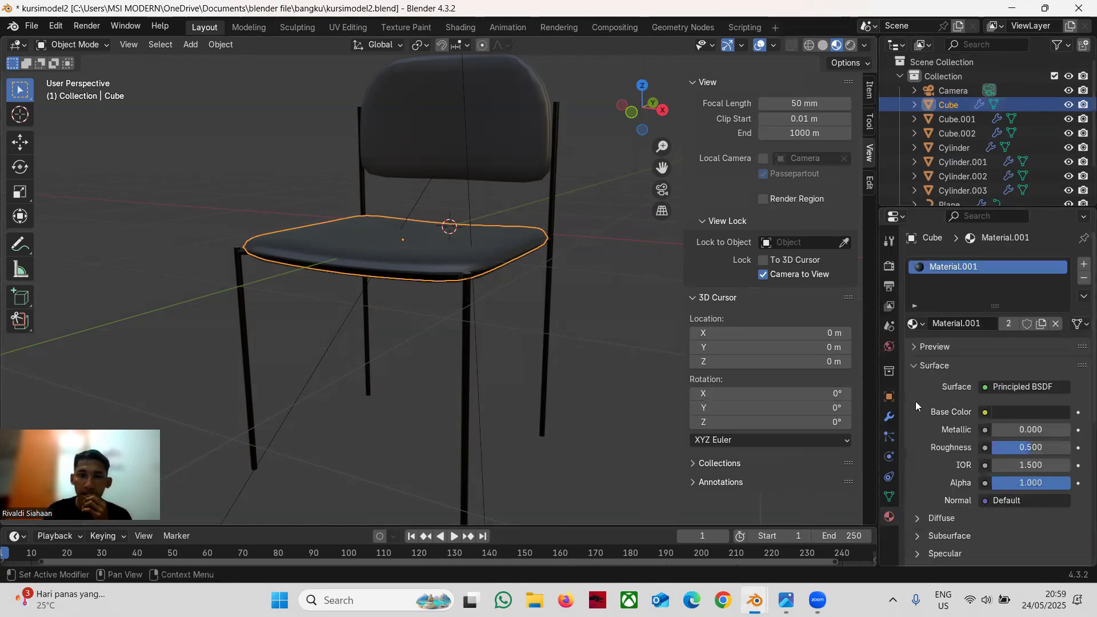
left_click(1037, 410)
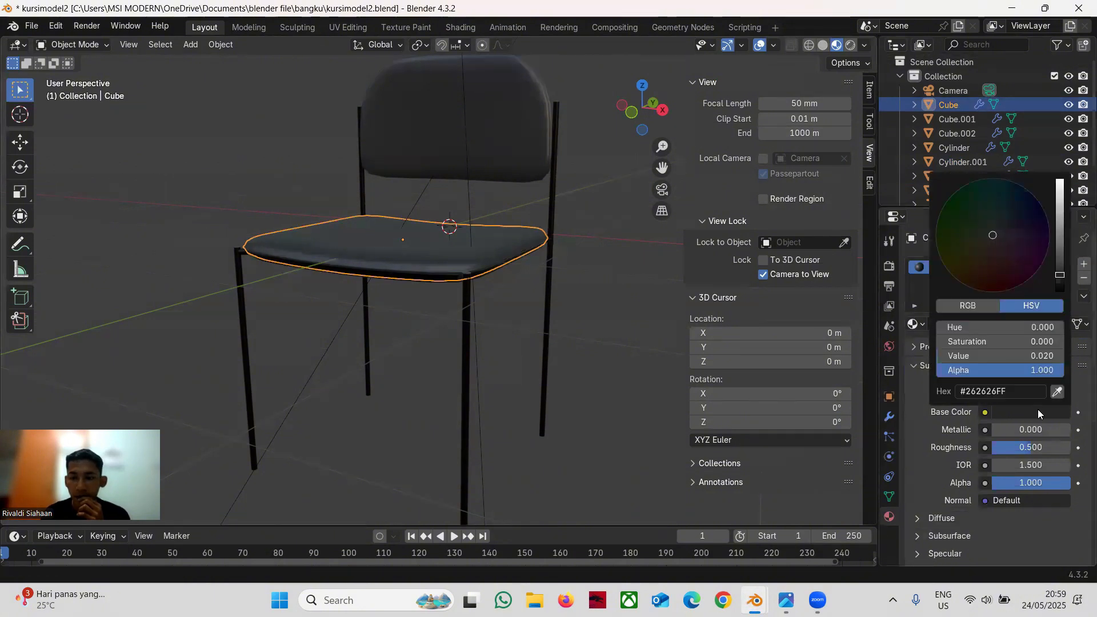
left_click(1037, 410)
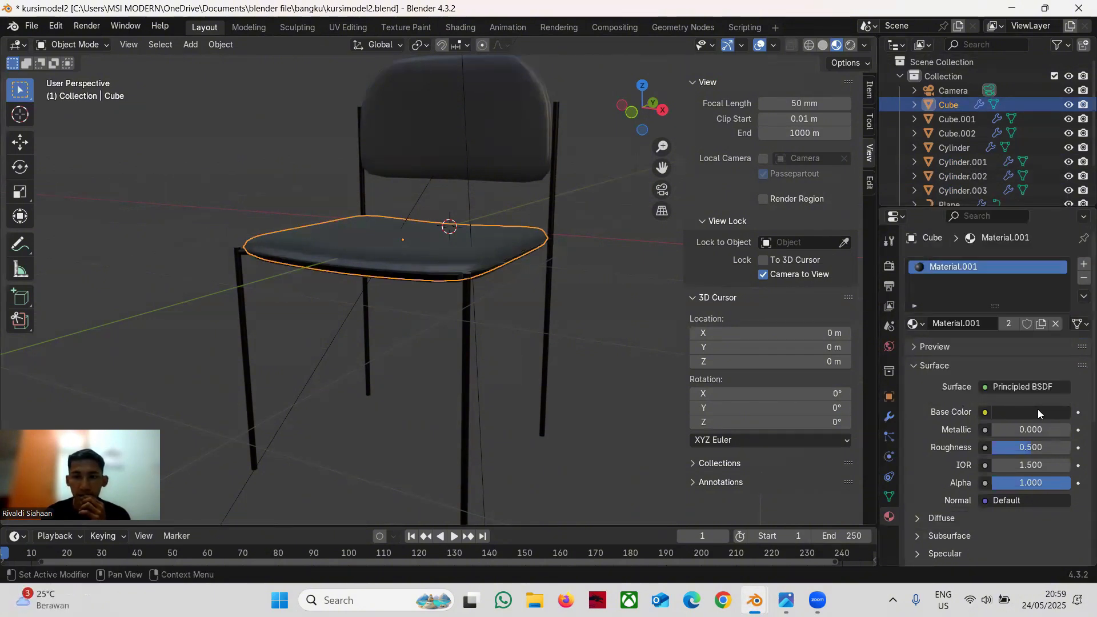
left_click(1037, 410)
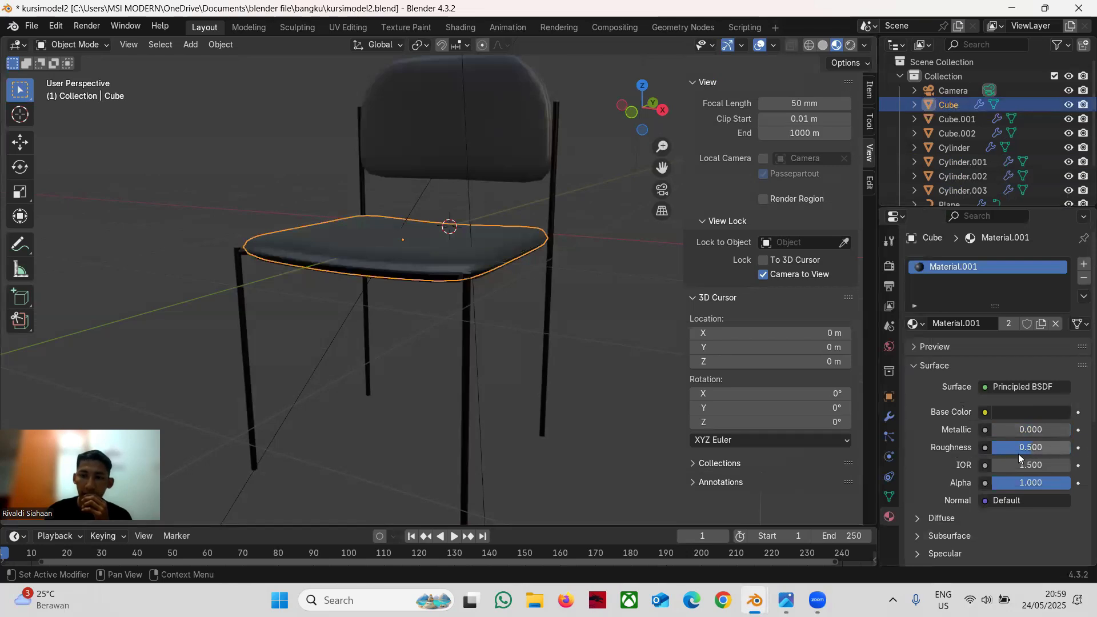
- Examine the kursimodel2 backrest's Subdivision modifier and its material's base color
left_click(465, 152)
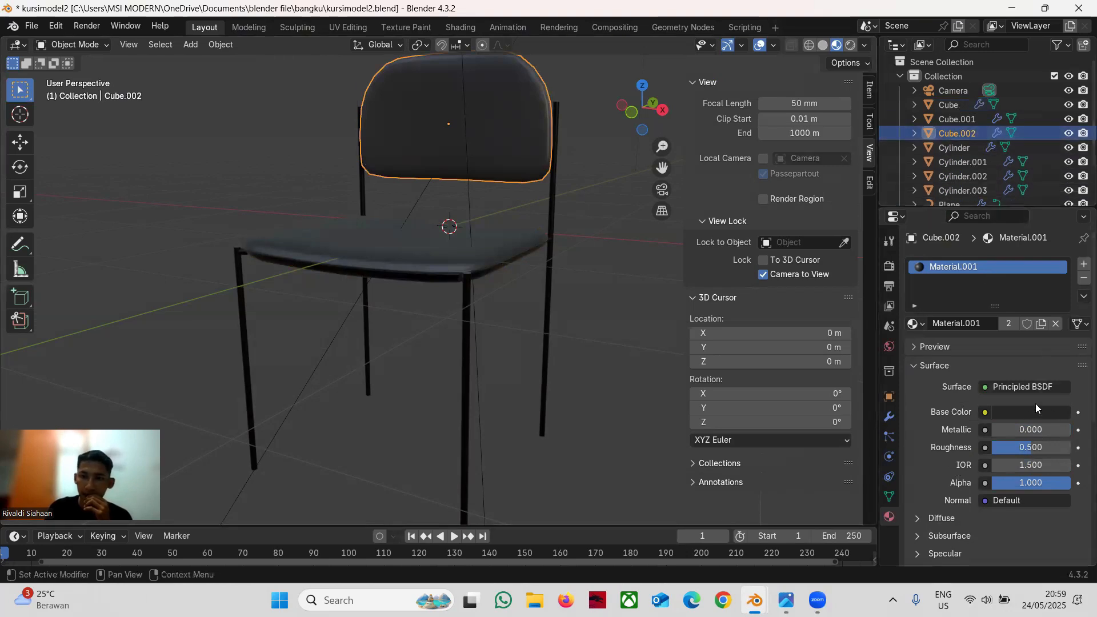
left_click(889, 416)
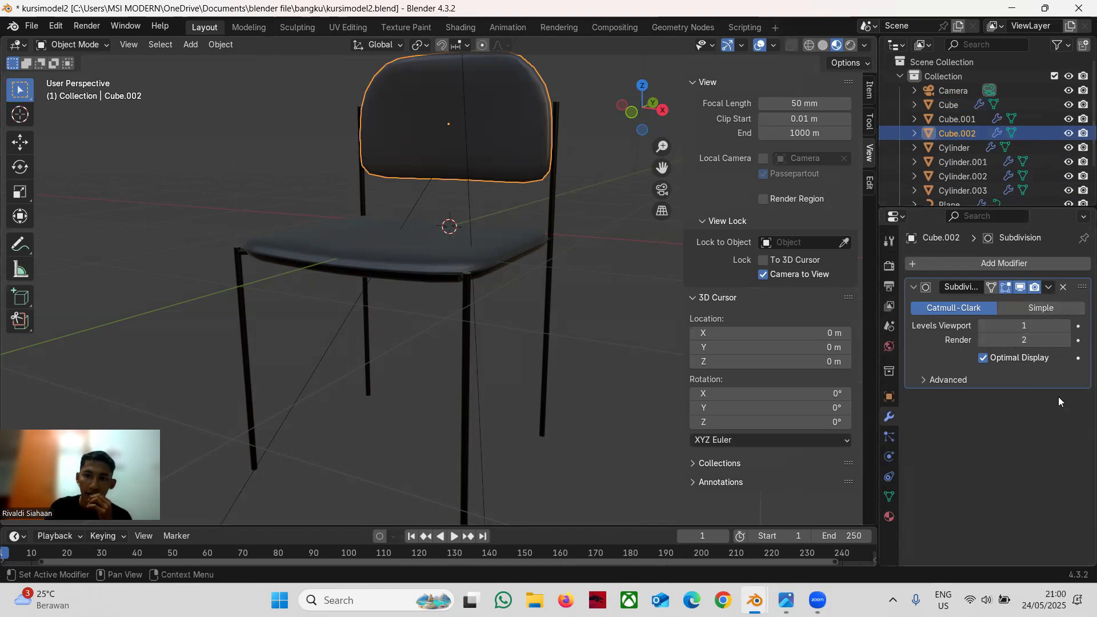
left_click(888, 516)
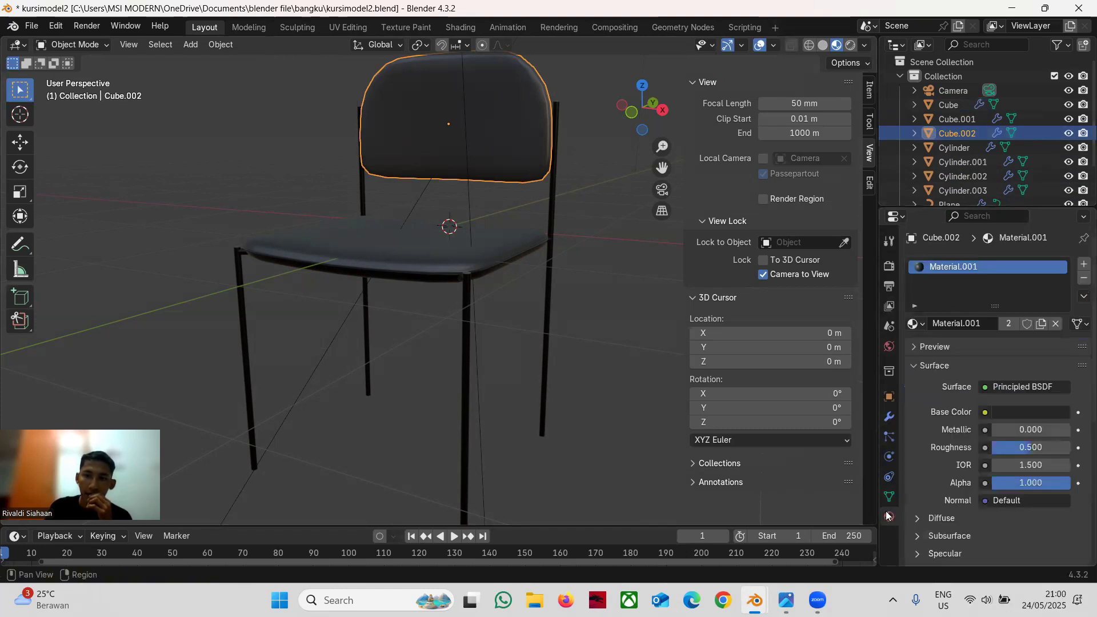
left_click(1018, 410)
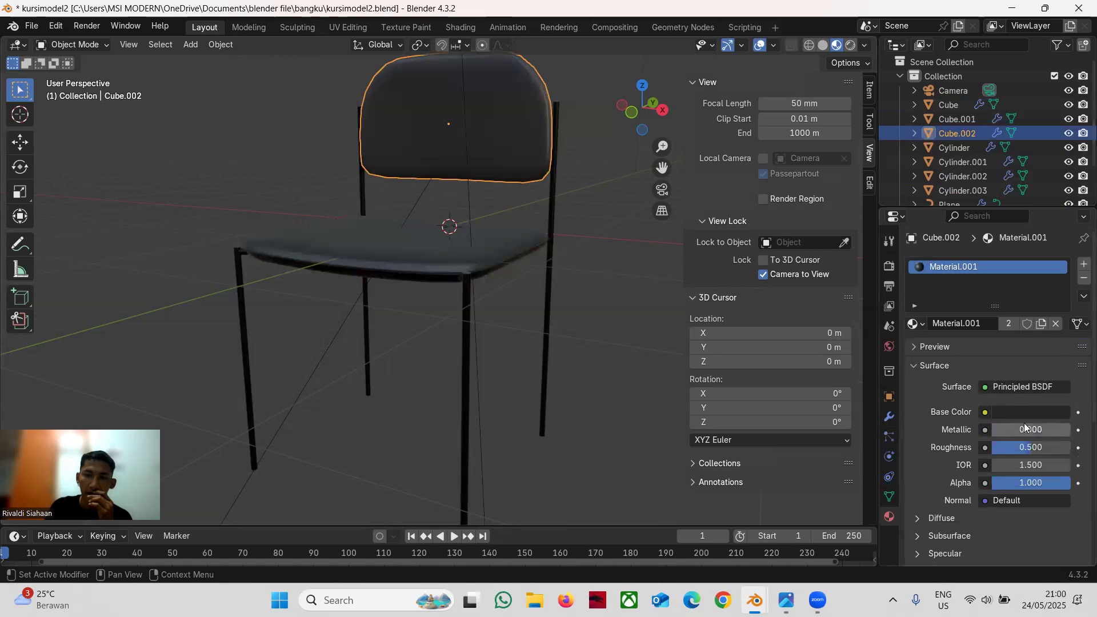
left_click(1018, 410)
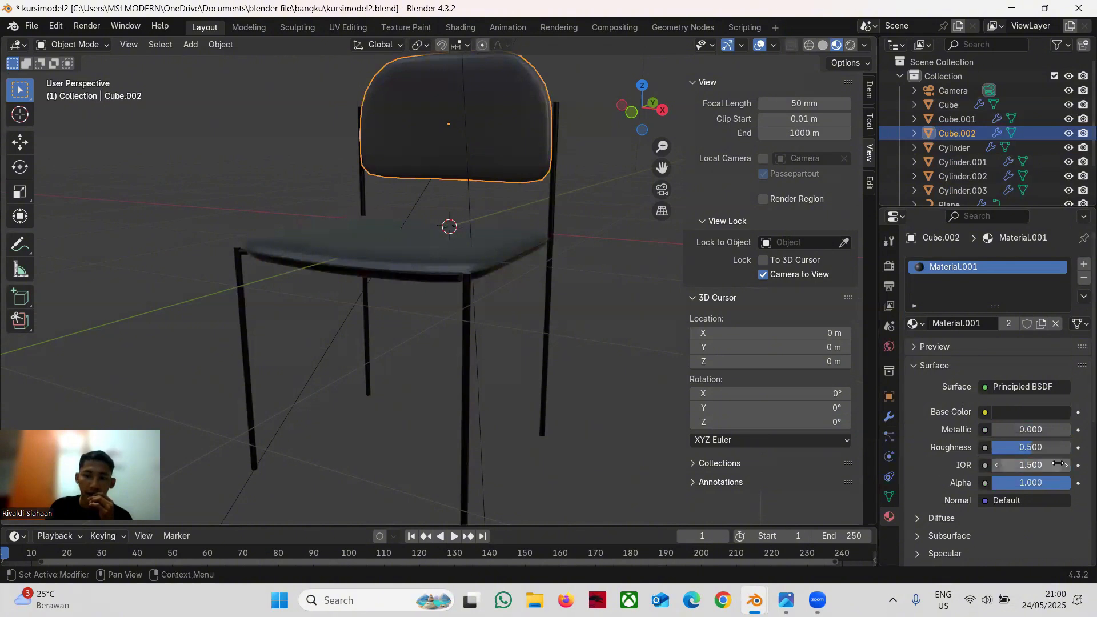
- Examine the leg end pieces' material, and the leg frame's material, modifiers and curve bevel settings
left_click(968, 152)
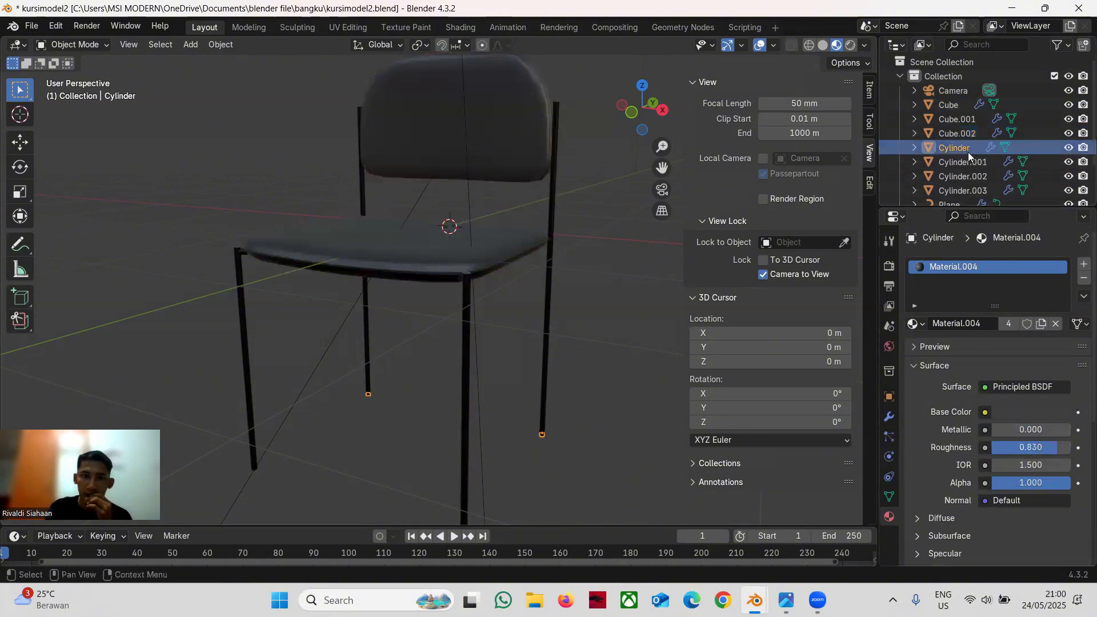
left_click(608, 407)
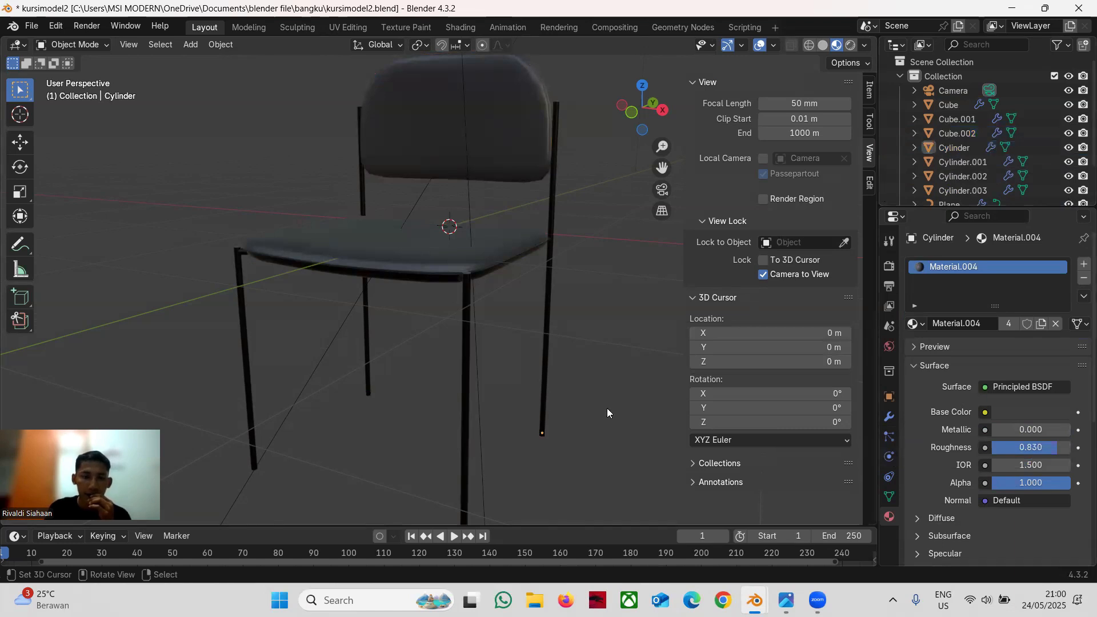
left_click(547, 309)
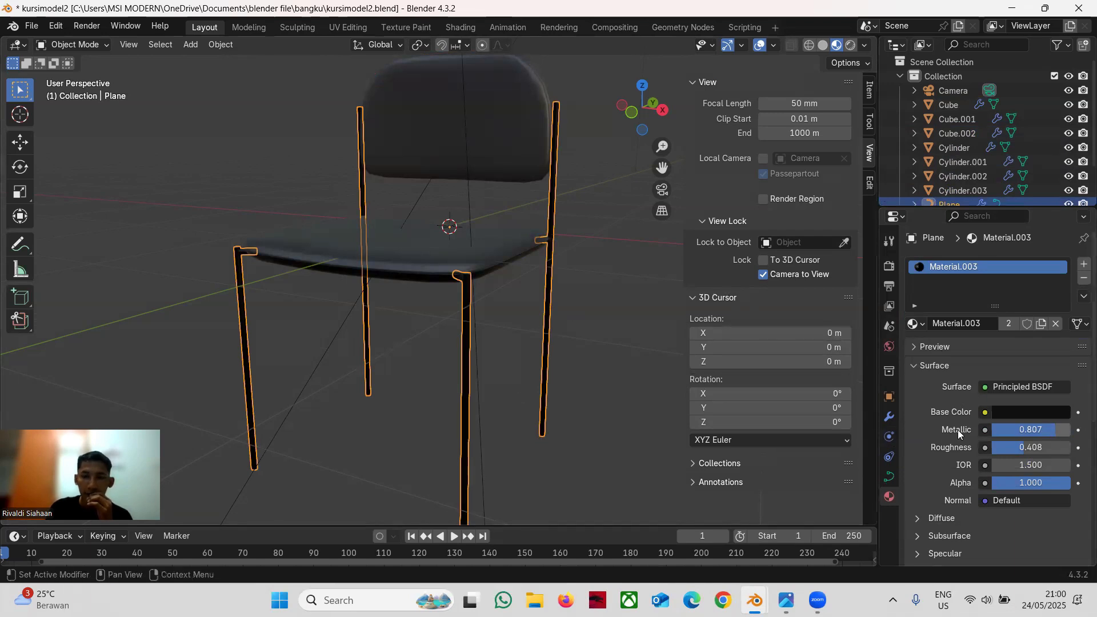
left_click(889, 417)
left_click(888, 475)
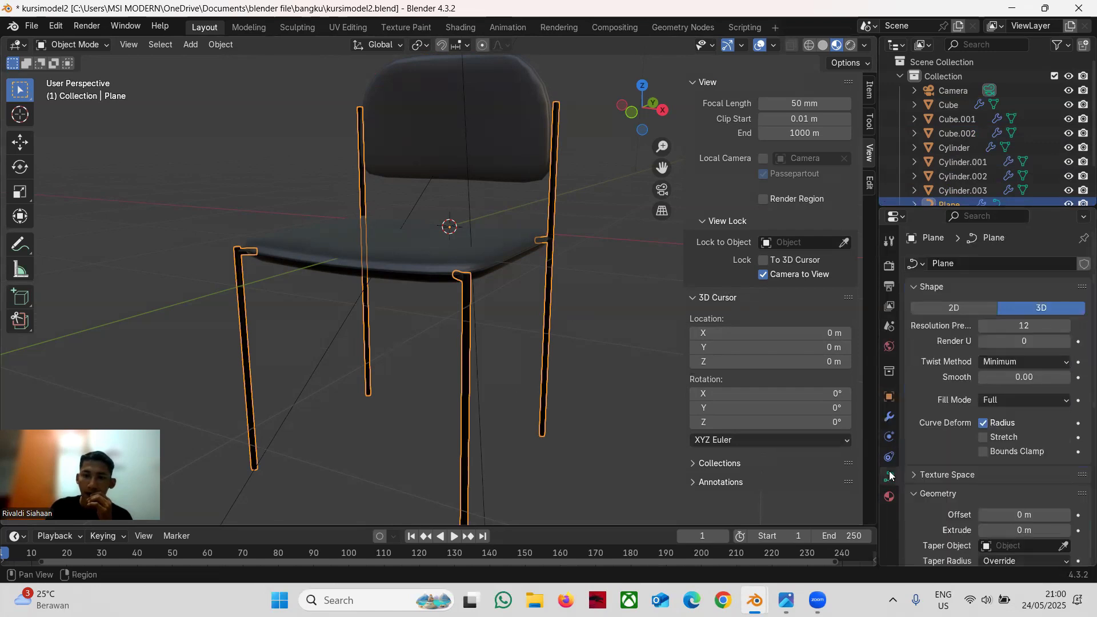
scroll(994, 422, "down", 10)
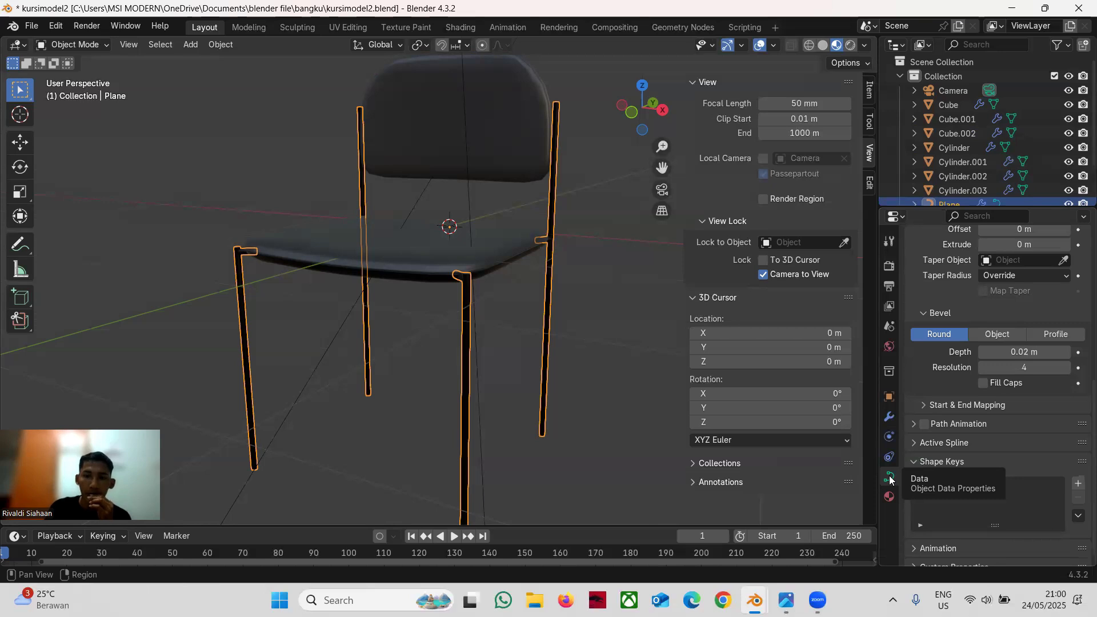
- Examine the leg frame's Mirror modifier and its material's base color, and deselect the frame
scroll(936, 182, "down", 3)
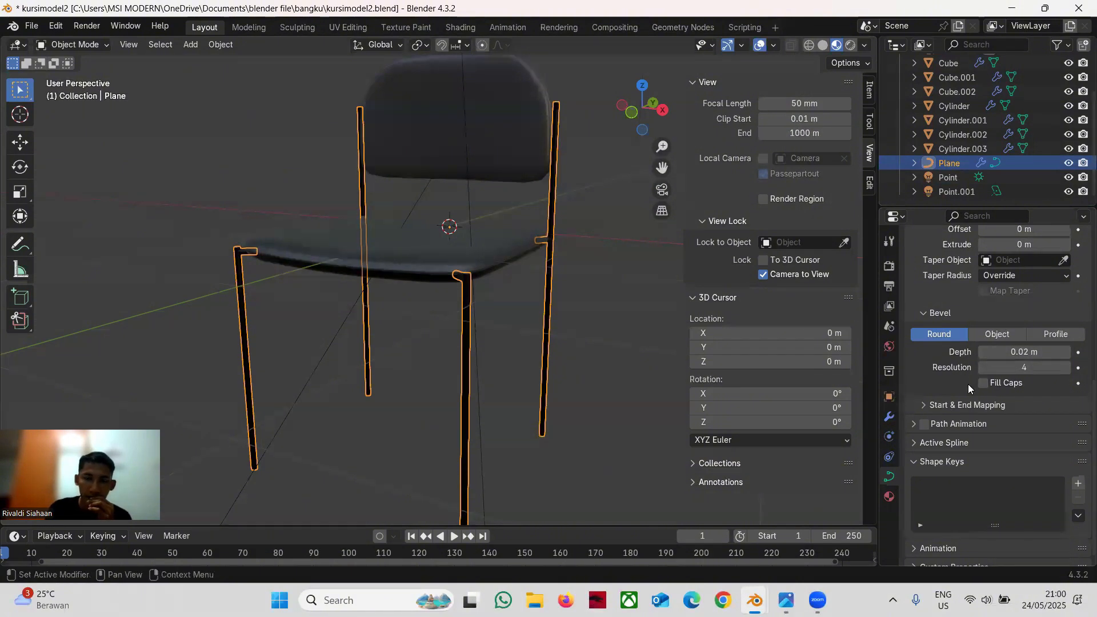
left_click(888, 416)
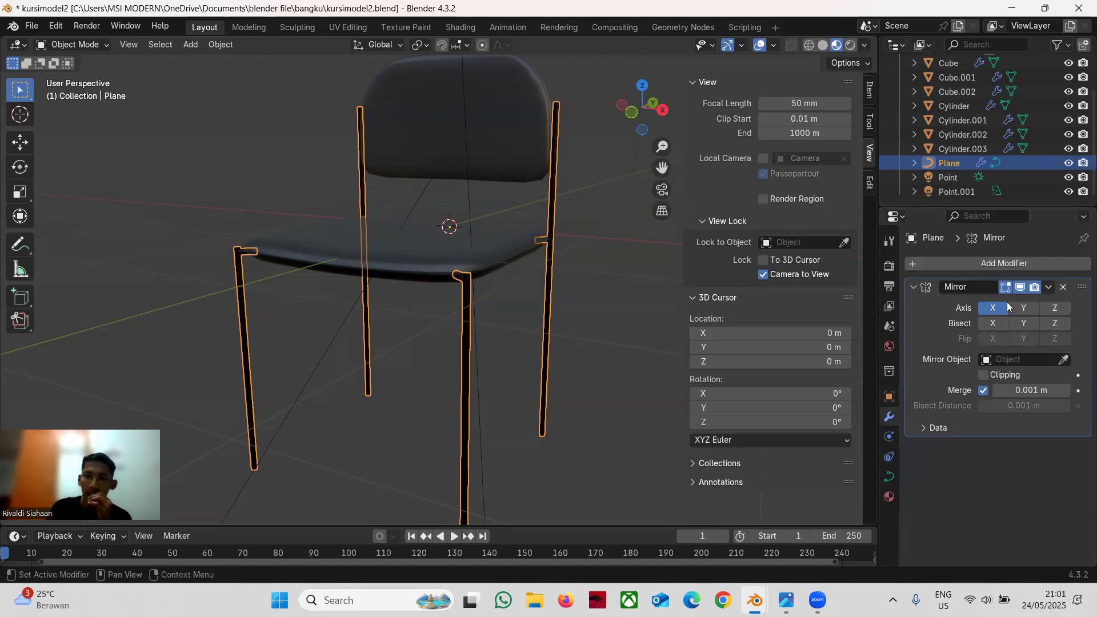
left_click(889, 496)
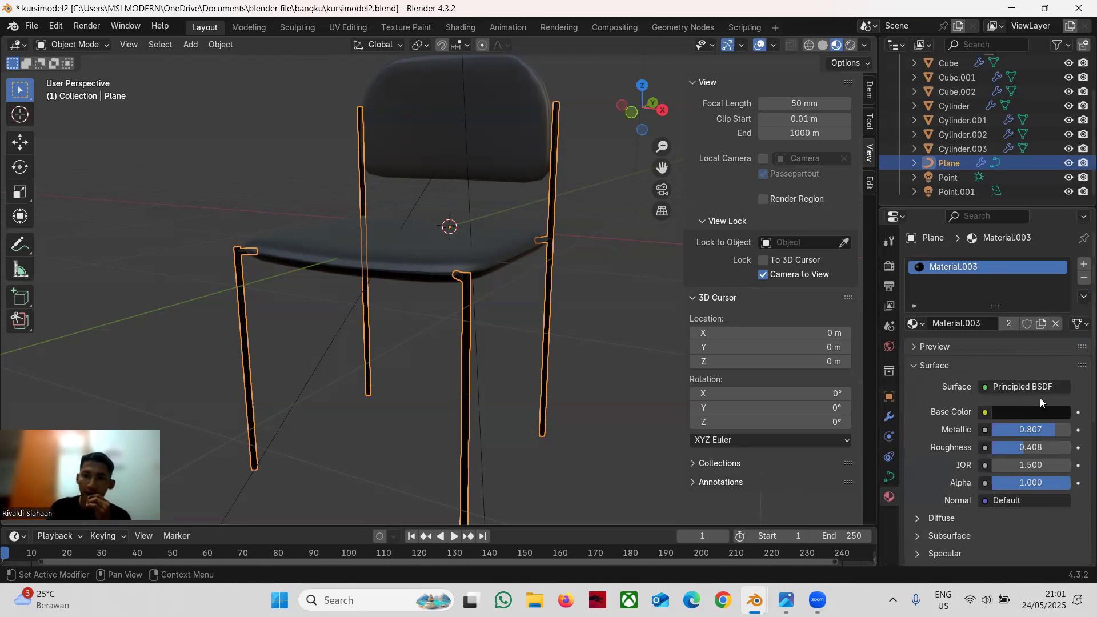
left_click(1039, 412)
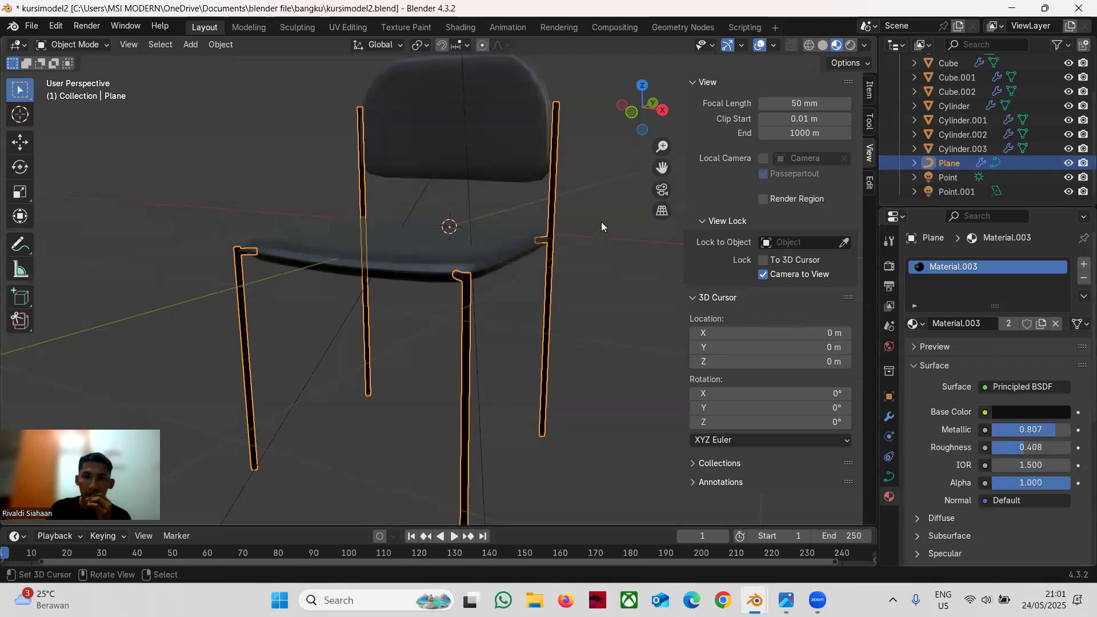
left_click(596, 247)
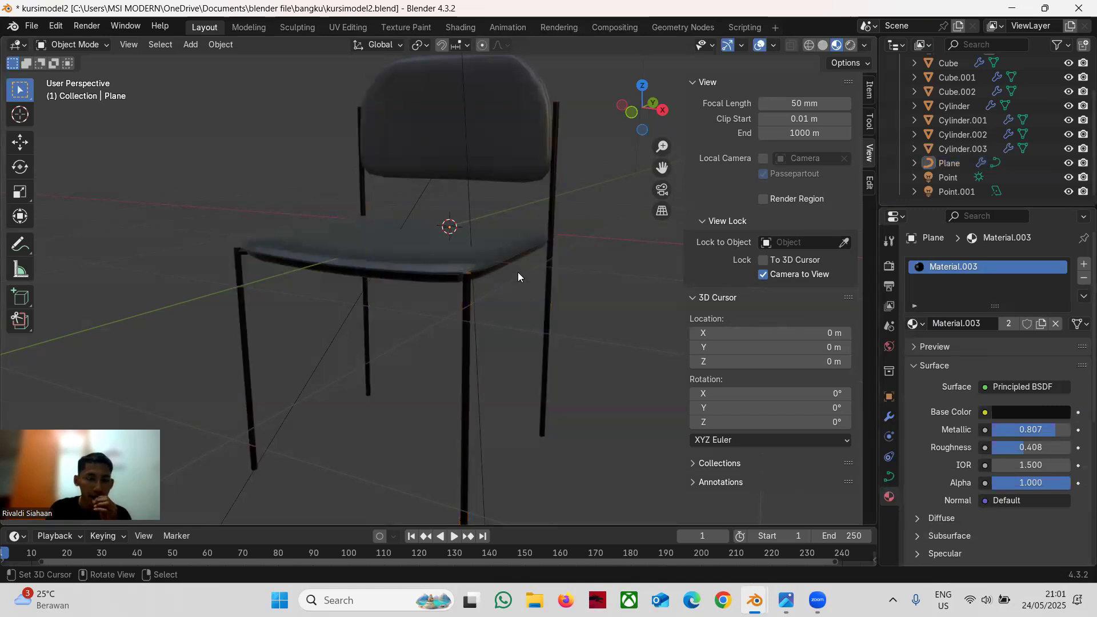
- Examine the Subdivision and Solidify modifiers of the end pieces at the seat's front corners
middle_click_drag(503, 263, 468, 170)
scroll(510, 386, "up", 5)
left_click(443, 281)
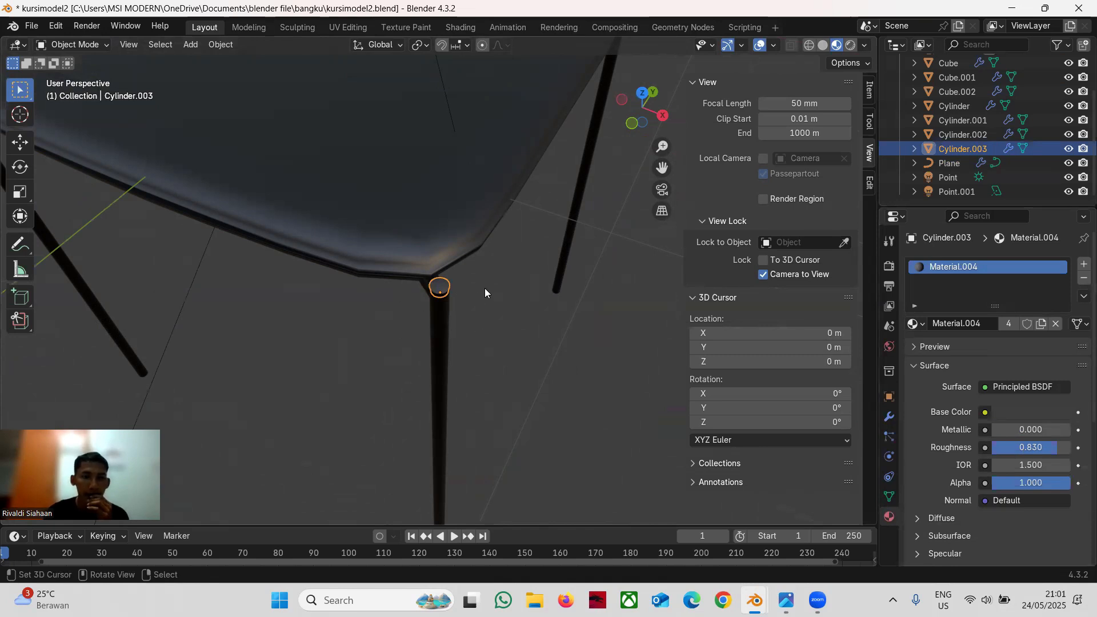
scroll(514, 260, "down", 6)
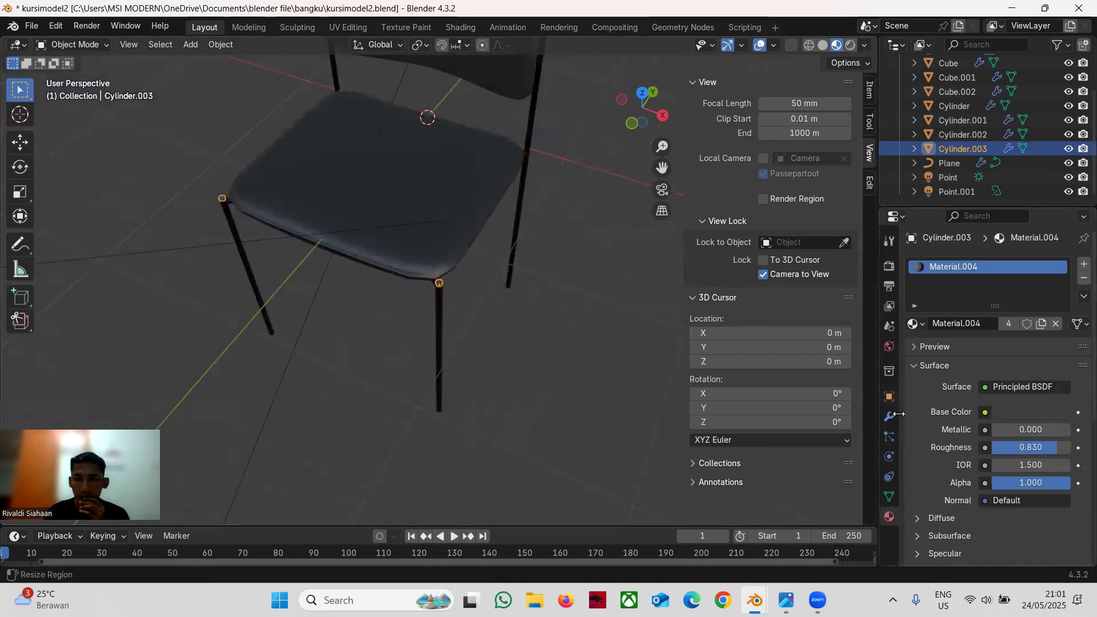
left_click(888, 417)
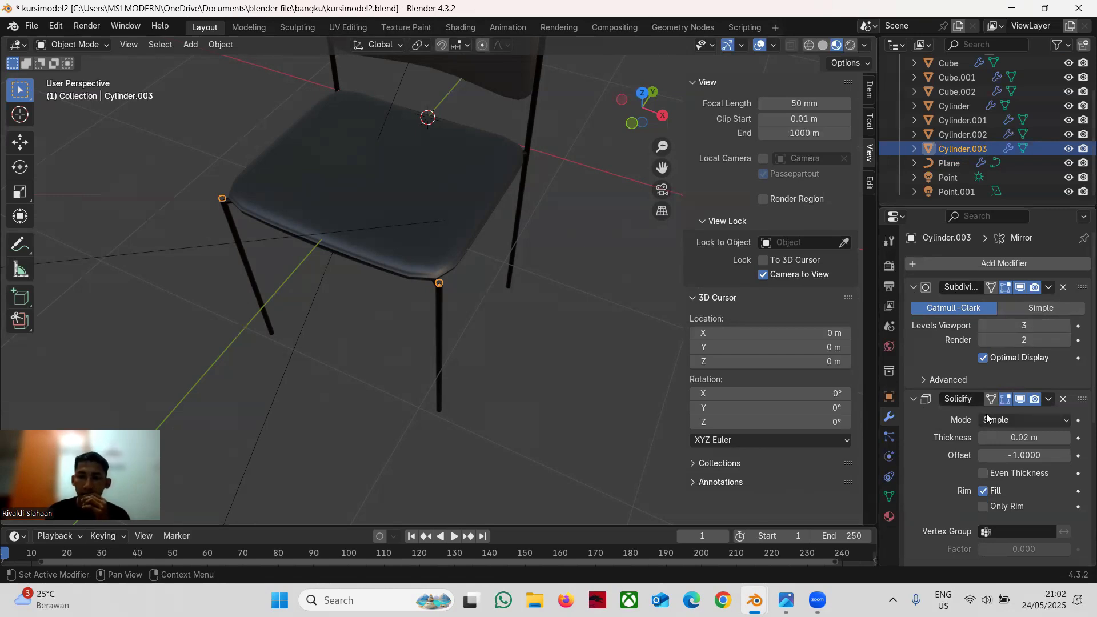
scroll(988, 423, "down", 3)
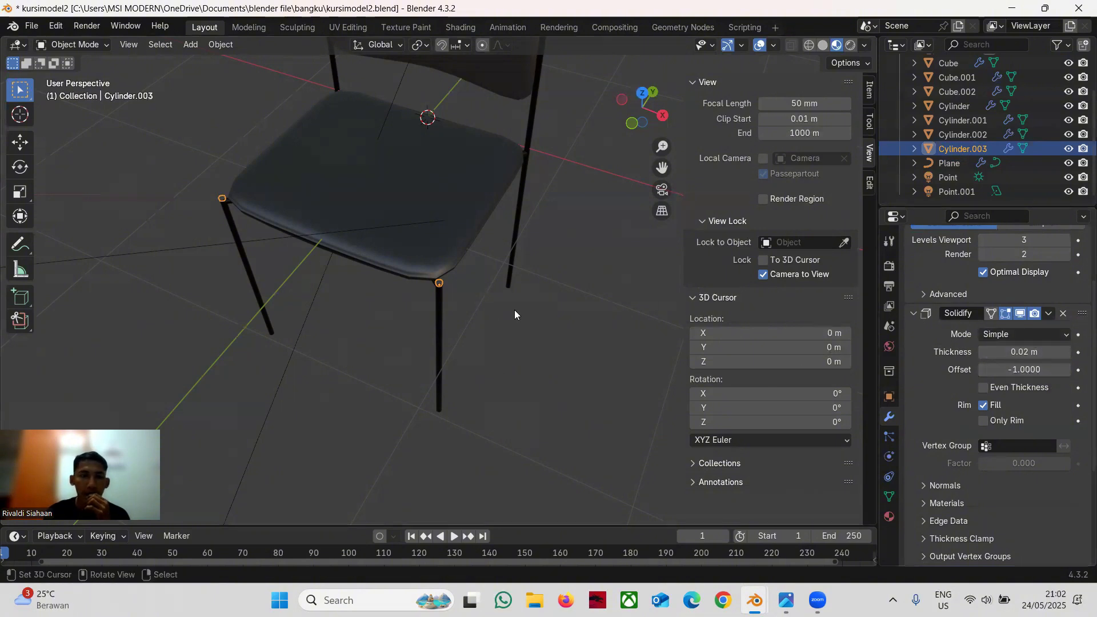
scroll(529, 263, "down", 3)
scroll(530, 270, "up", 7)
scroll(530, 270, "down", 5)
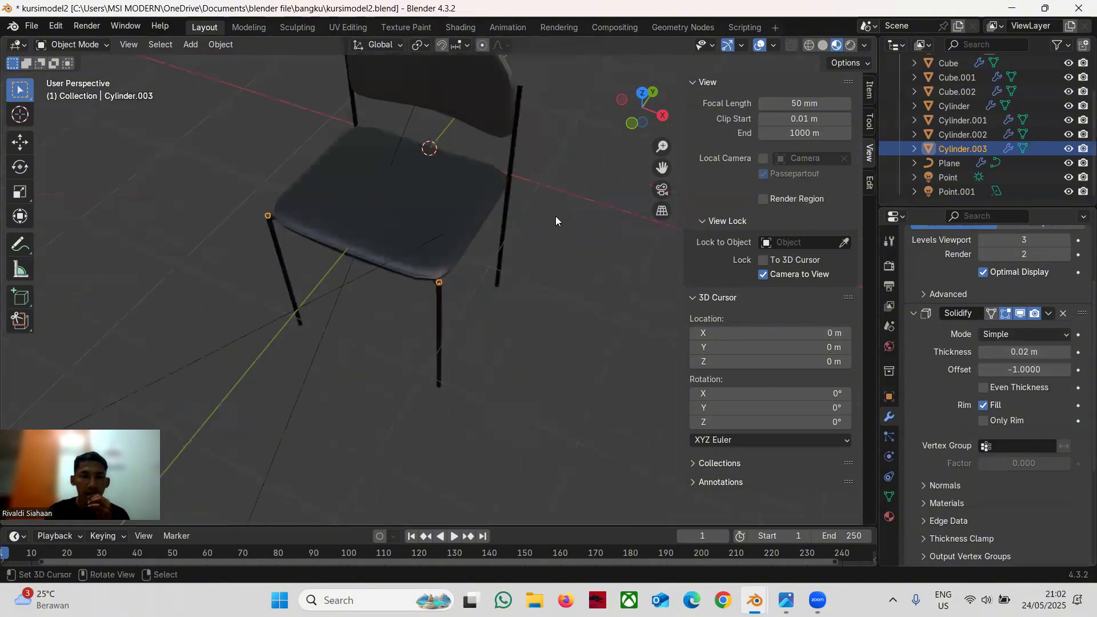
- Select in turn the end pieces on the backrest posts, the front feet and the rear feet to inspect them
scroll(514, 200, "down", 3)
left_click(479, 184)
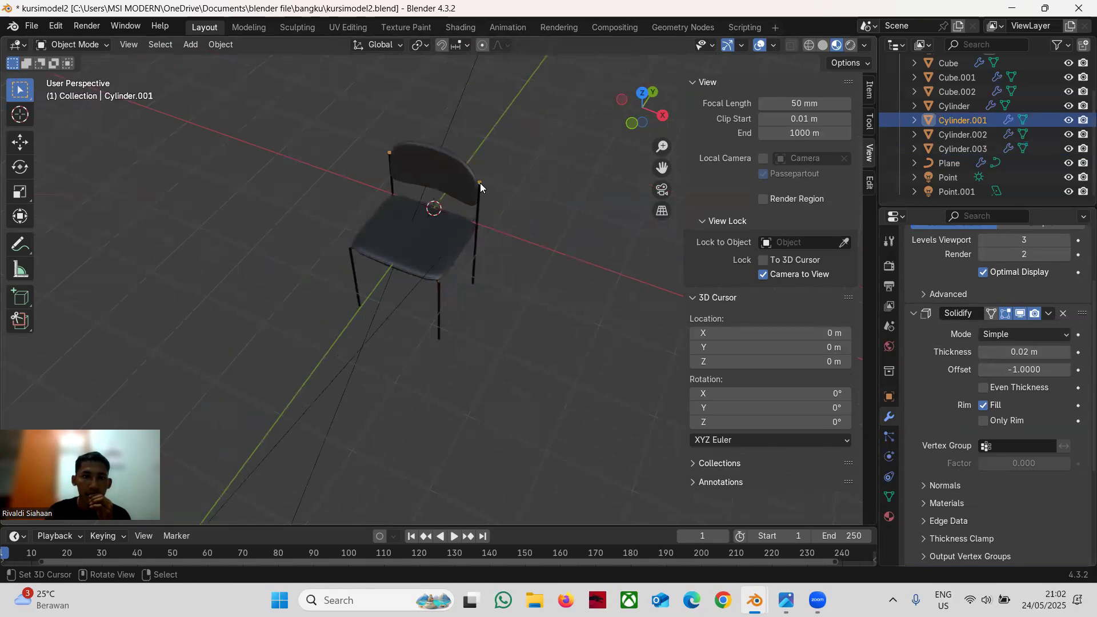
middle_click_drag(476, 274, 374, 185)
middle_click_drag(376, 142, 397, 221, "shift")
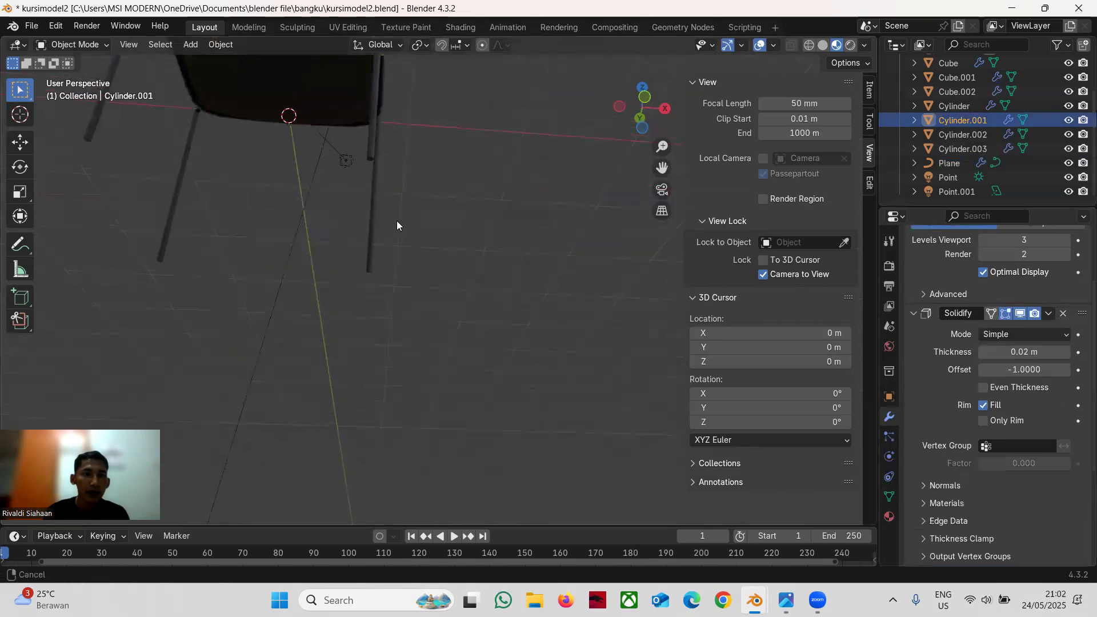
left_click(368, 160)
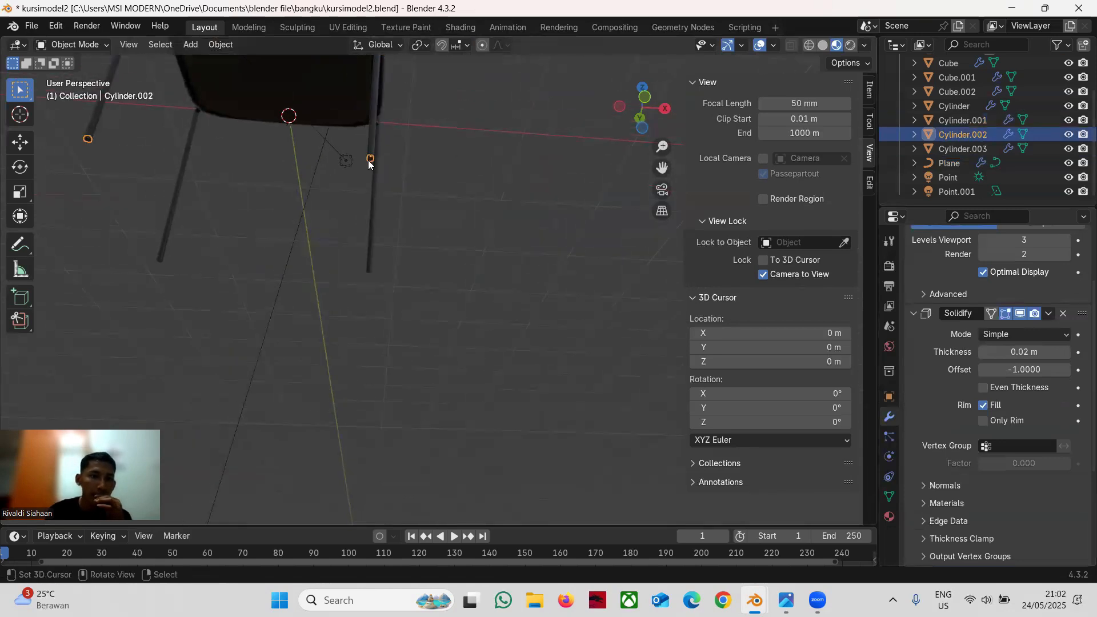
left_click(368, 273)
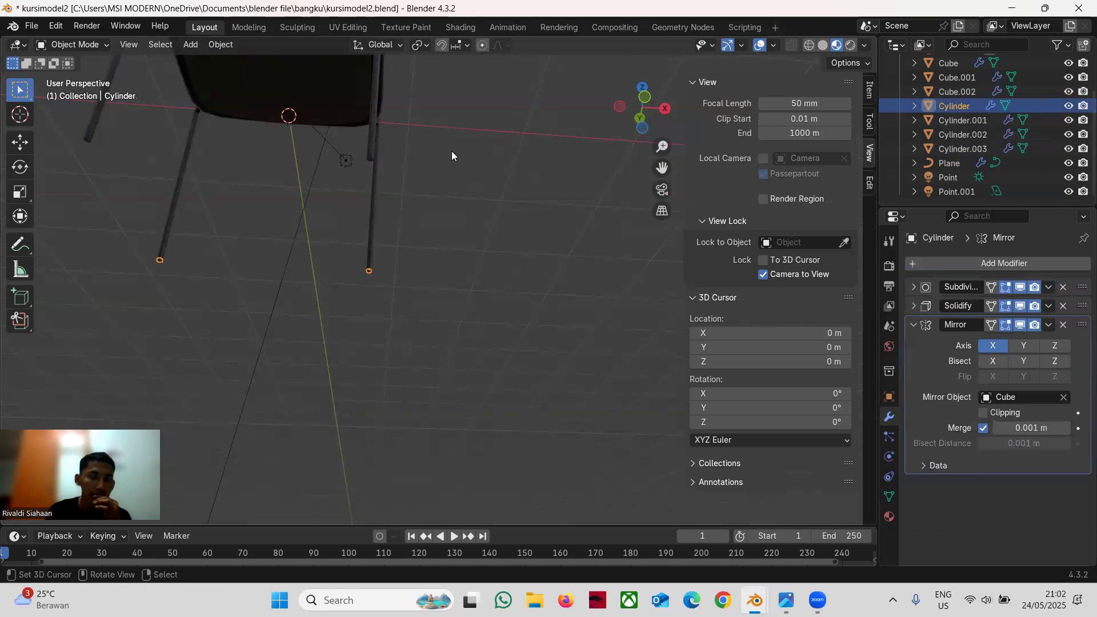
- Examine the rear feet end pieces' material and its base color
middle_click_drag(489, 239, 495, 268)
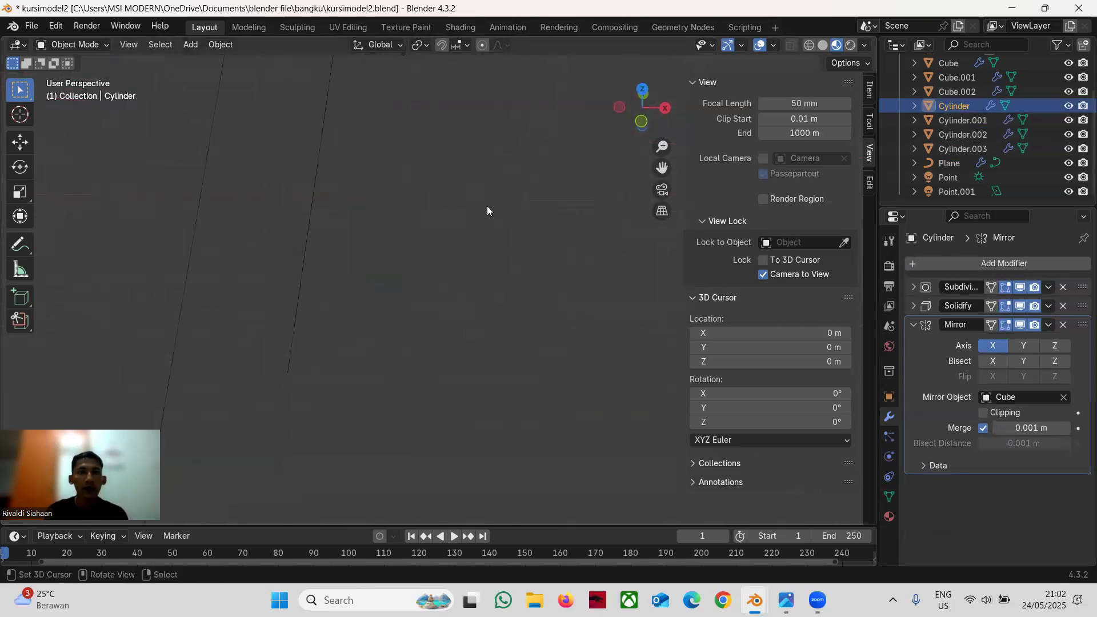
scroll(487, 206, "down", 4)
left_click(889, 516)
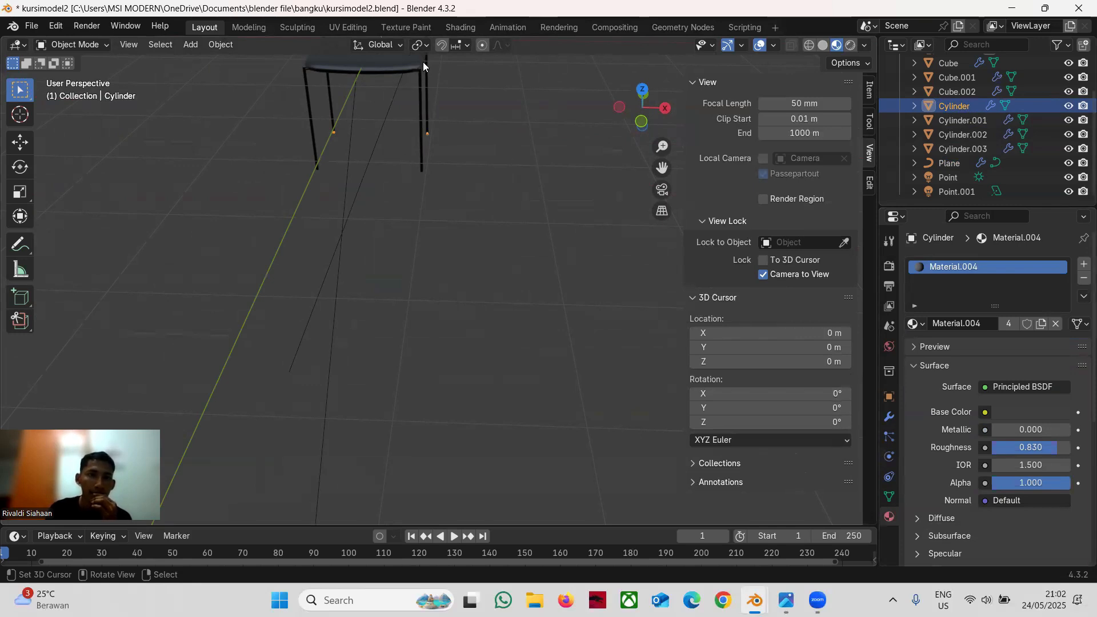
scroll(453, 93, "up", 1)
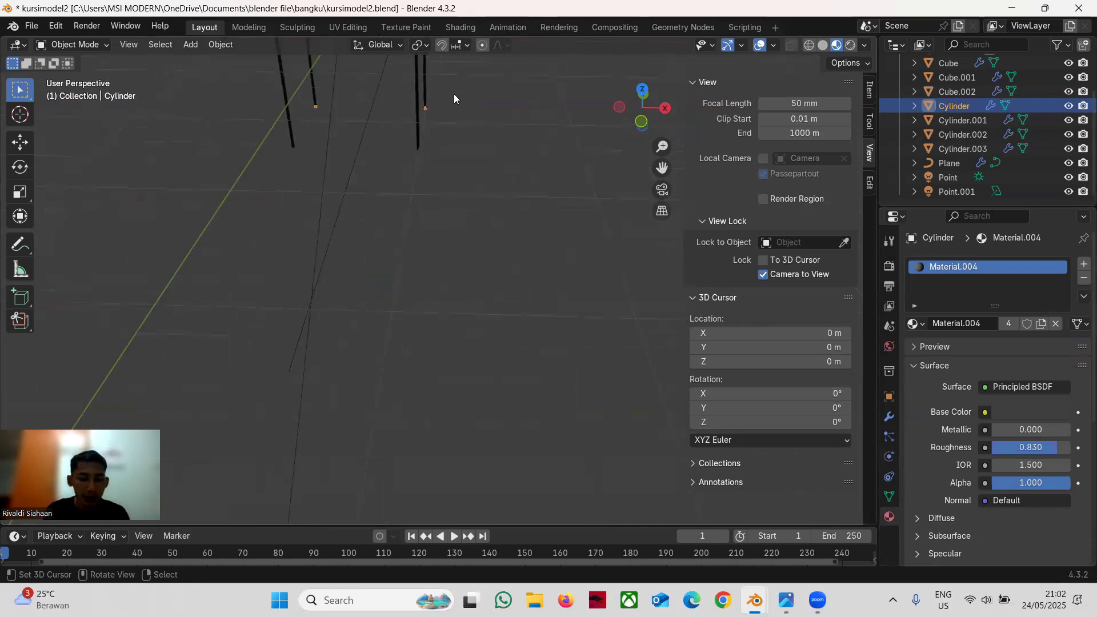
middle_click_drag(457, 65, 463, 236, "shift")
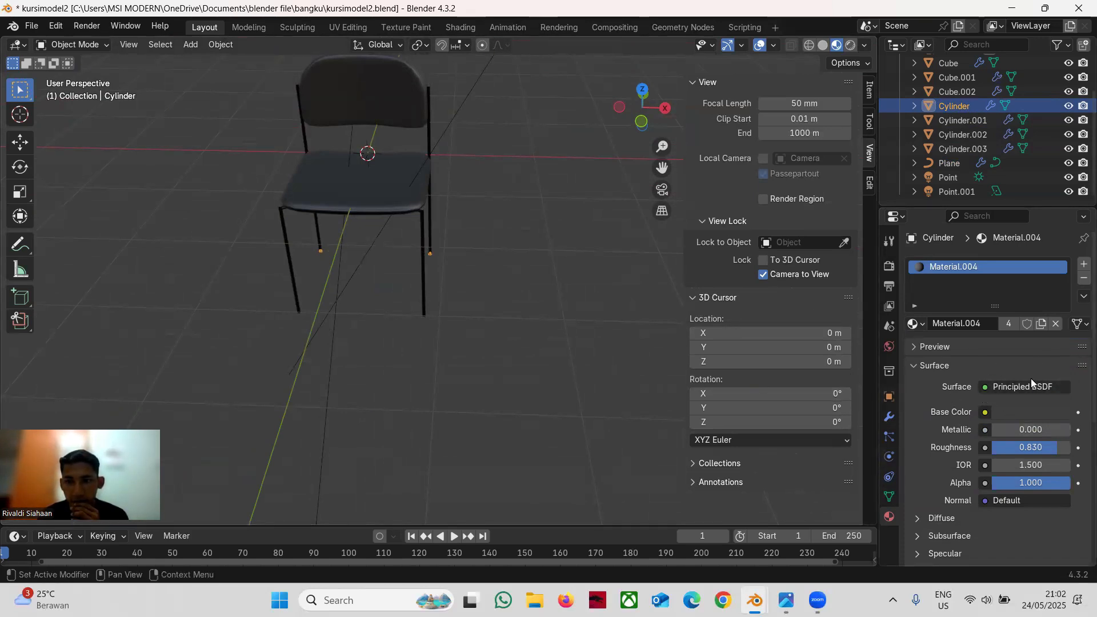
left_click(1009, 411)
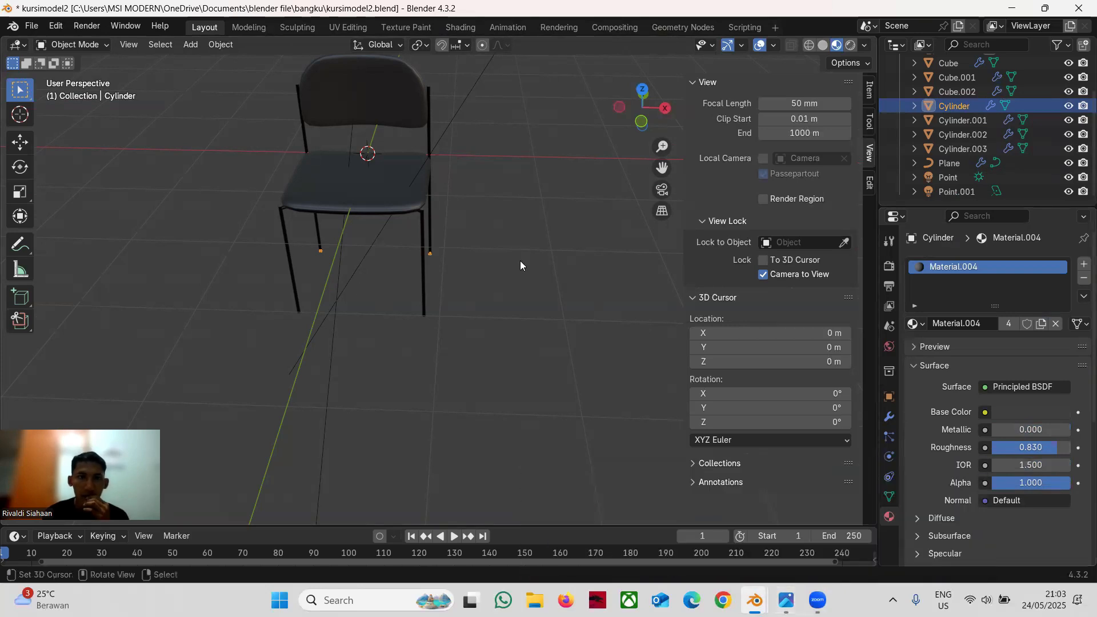
- Check the kursimodel2 chair through the scene camera and return to the perspective view
scroll(575, 234, "down", 3)
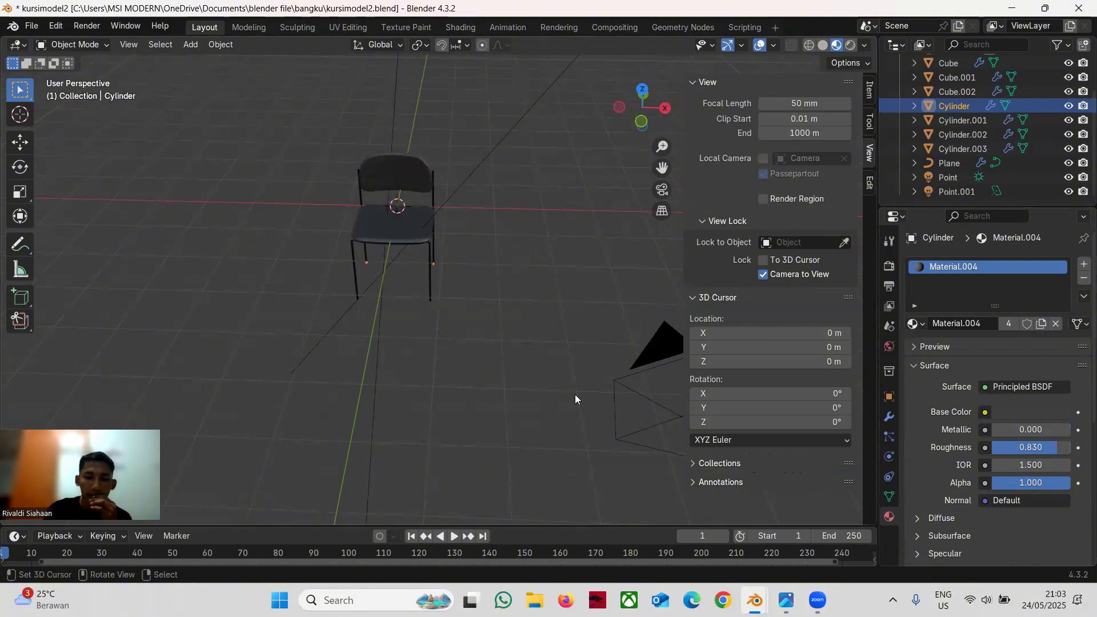
key("KP_0")
key("KP_0")
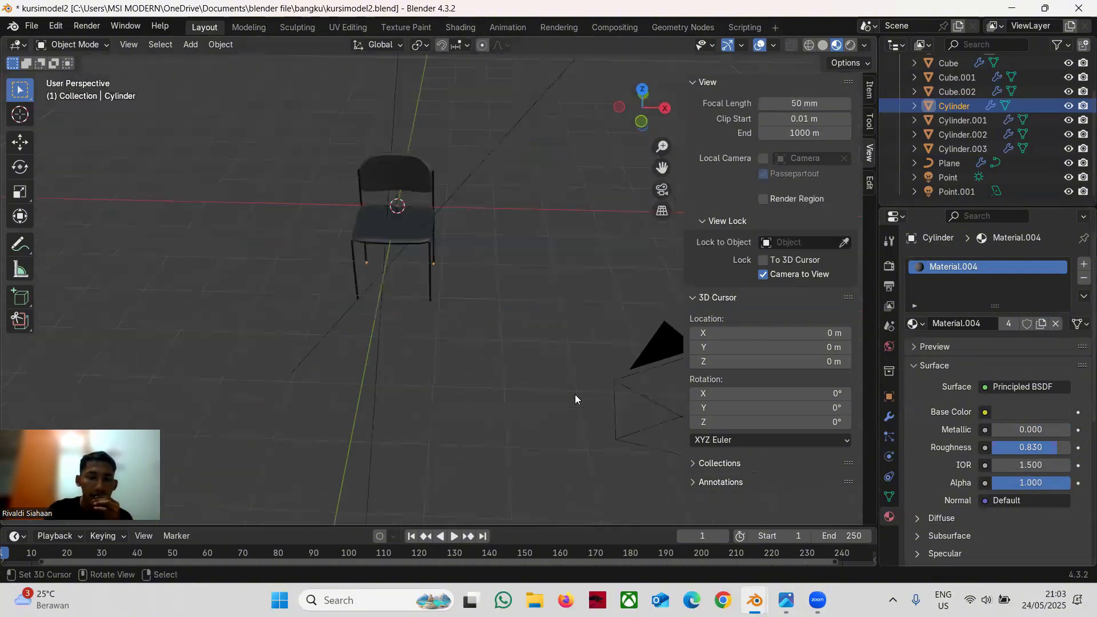
- Switch to the kursibesi file and check its chair through the scene camera, ending in the perspective view
mouse_move(754, 600)
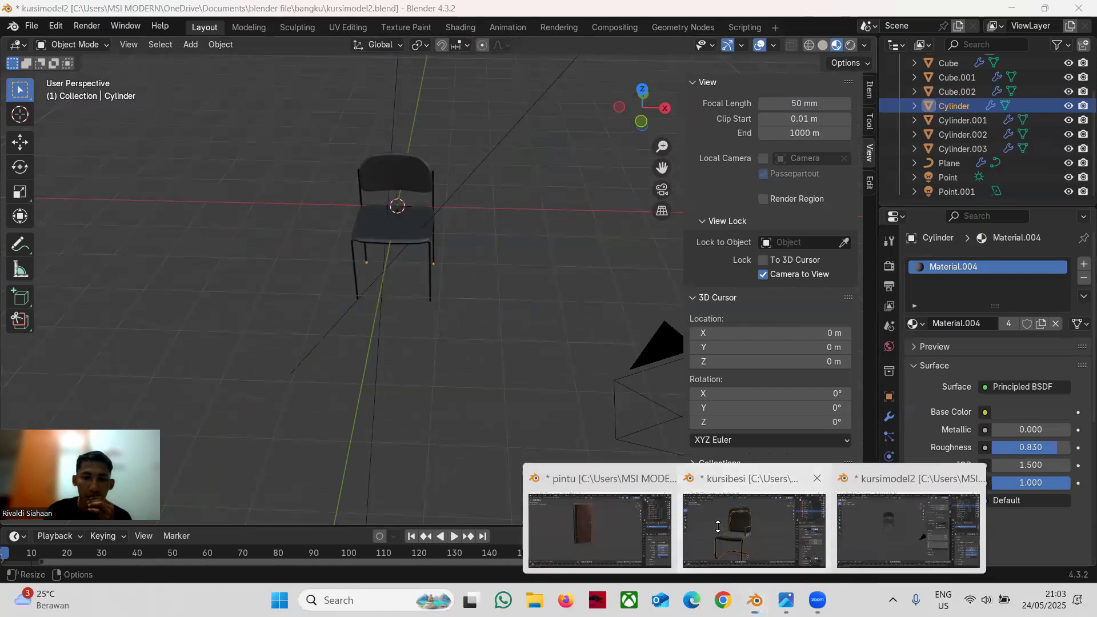
left_click(742, 532)
left_click(662, 381)
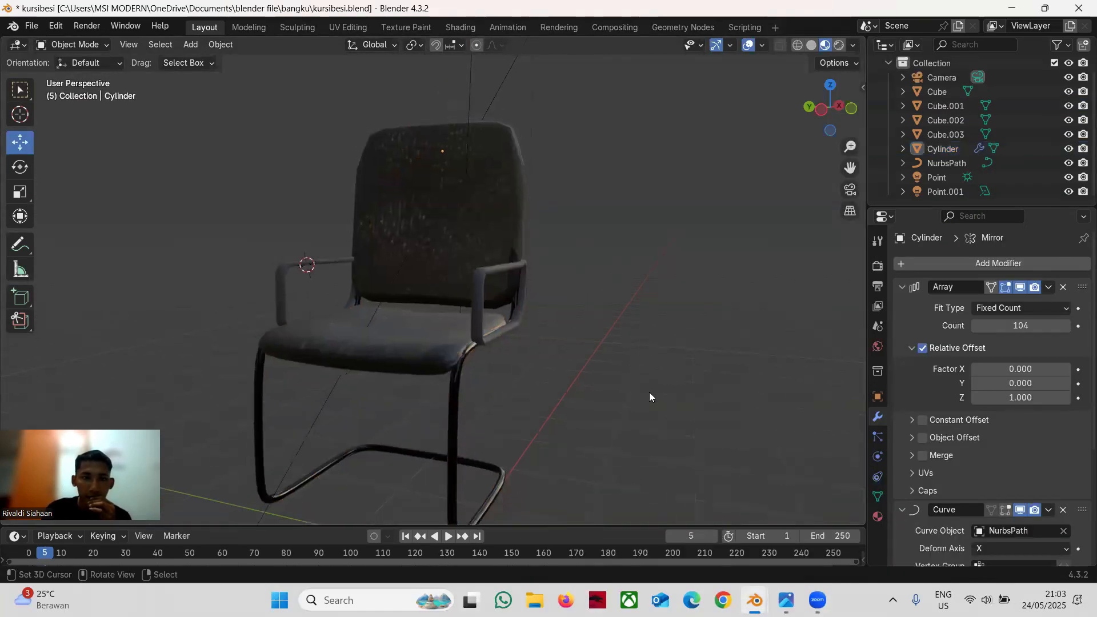
key("KP_0")
key("KP_0")
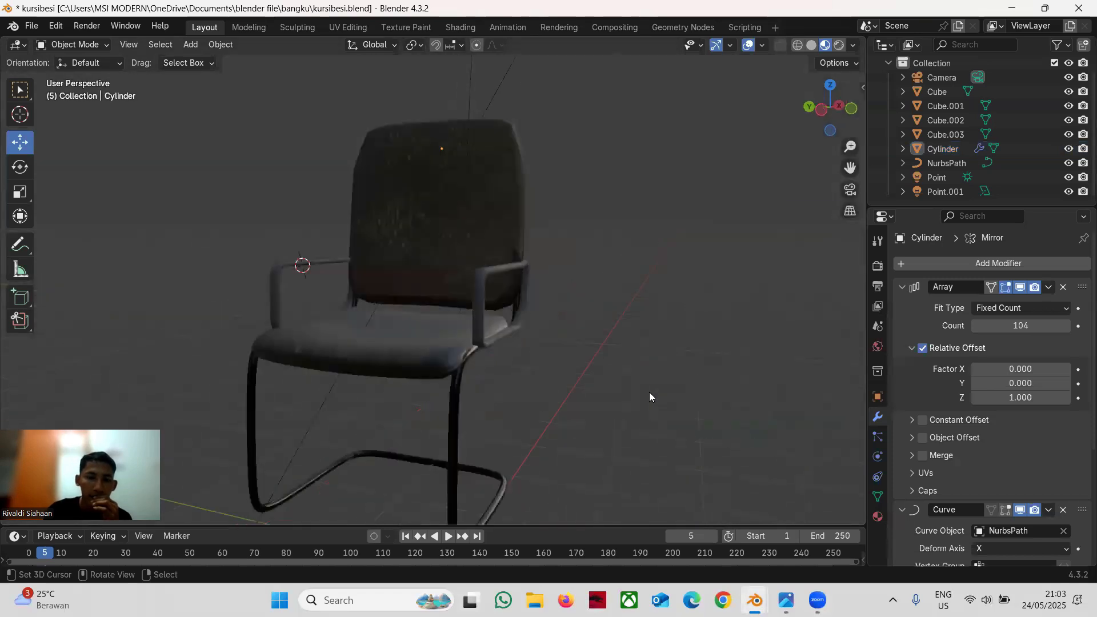
- Switch to the pintu file, check the door through the scene camera, and set the viewport shading to Rendered
mouse_move(754, 600)
left_click(592, 523)
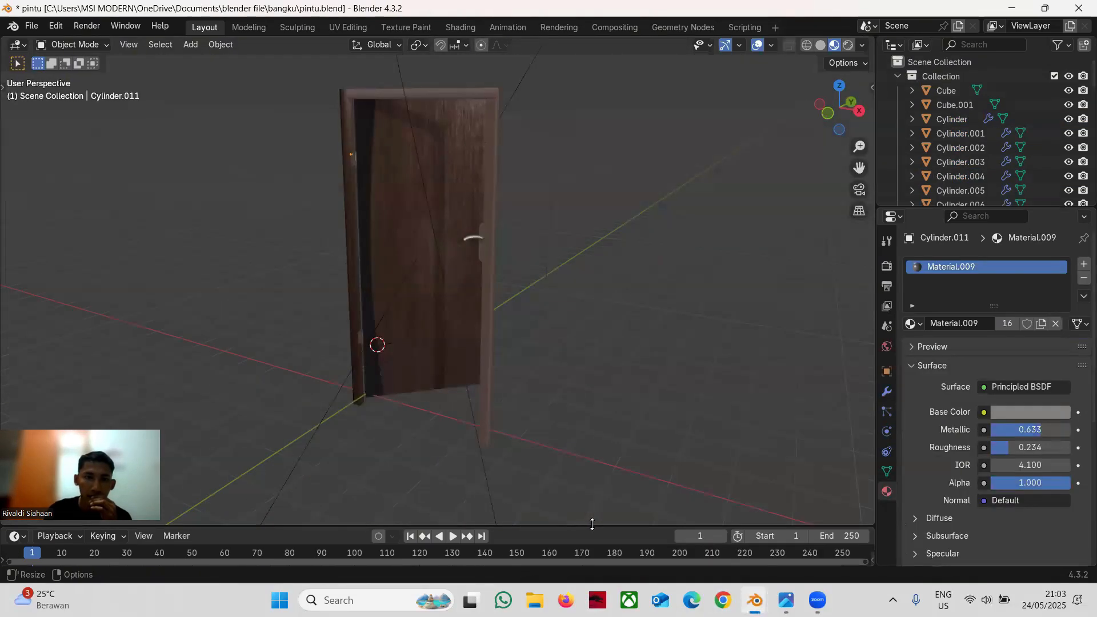
key("KP_0")
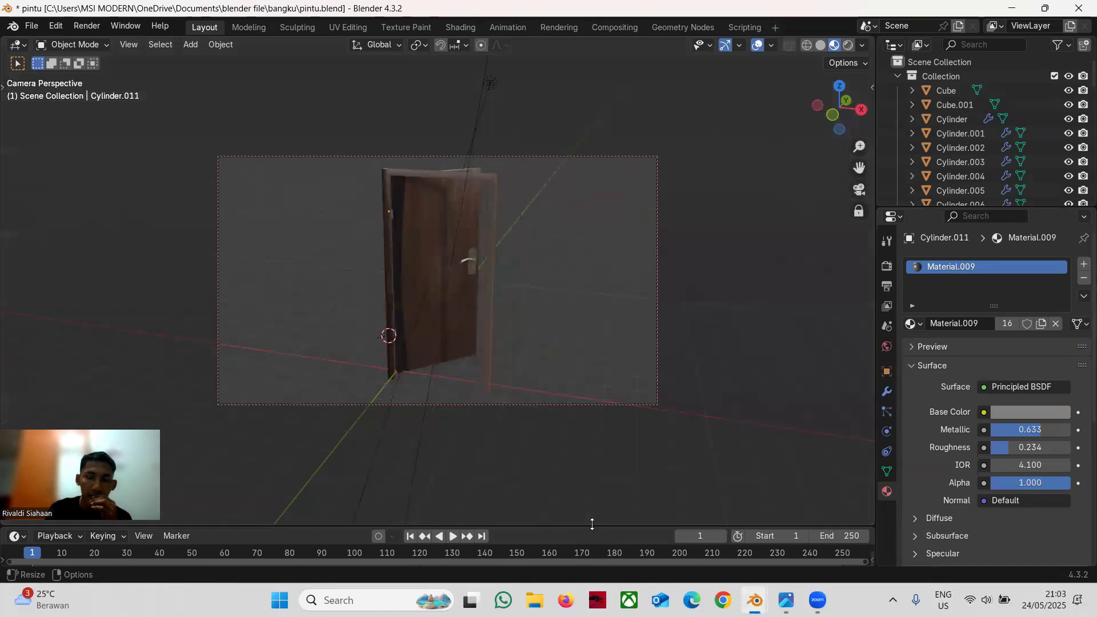
key("KP_0")
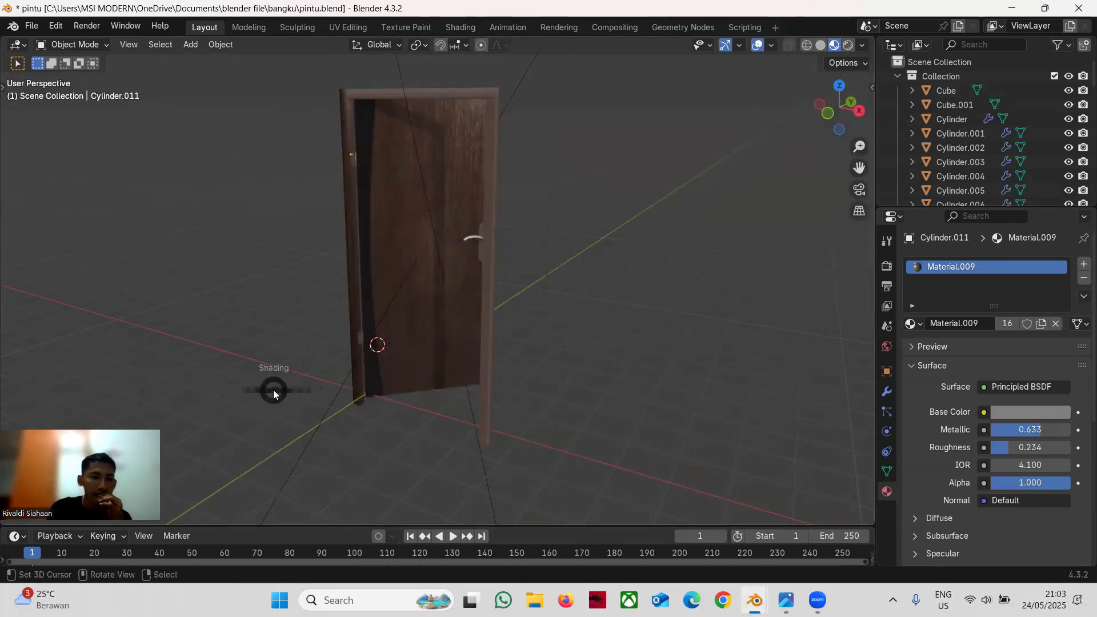
left_click(268, 312)
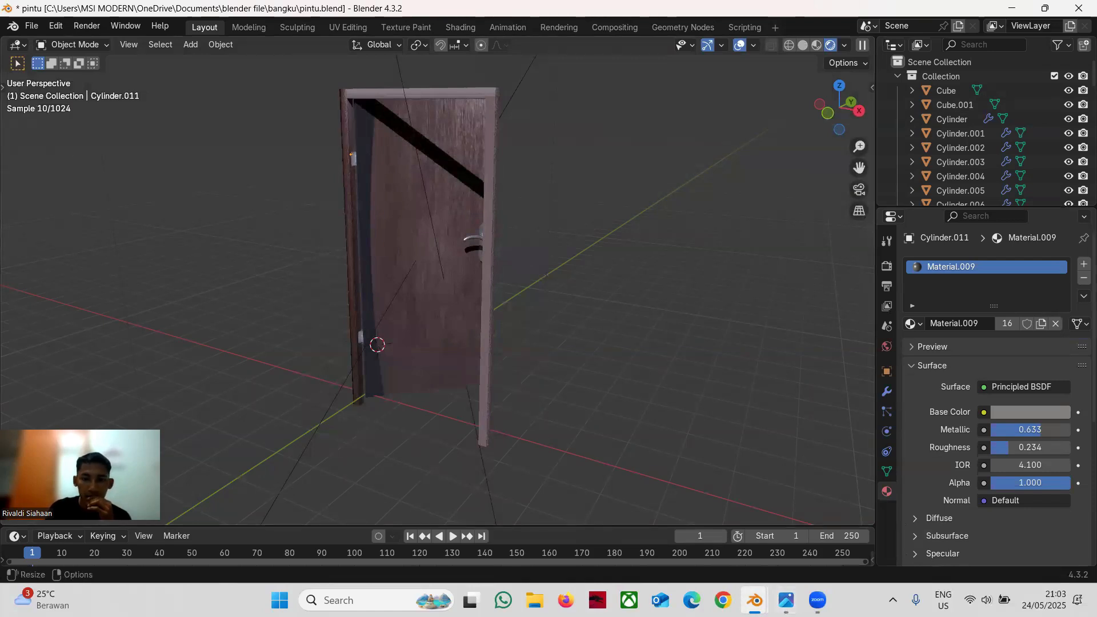
- Switch to the kursibesi file and set the viewport shading to Rendered to show the whole chair
mouse_move(754, 599)
left_click(760, 540)
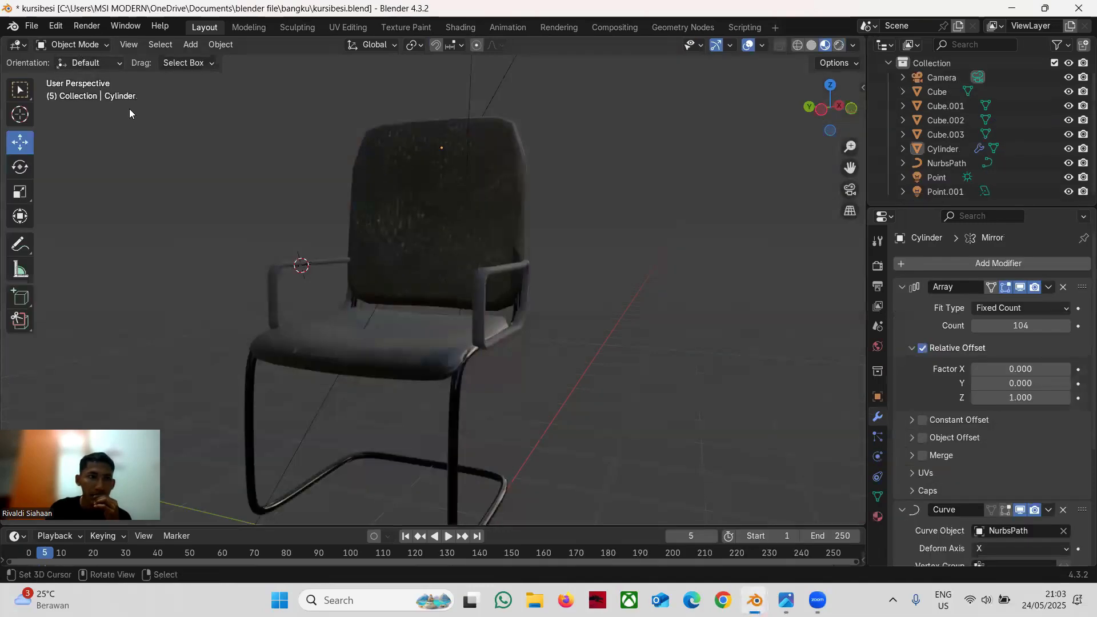
key("z")
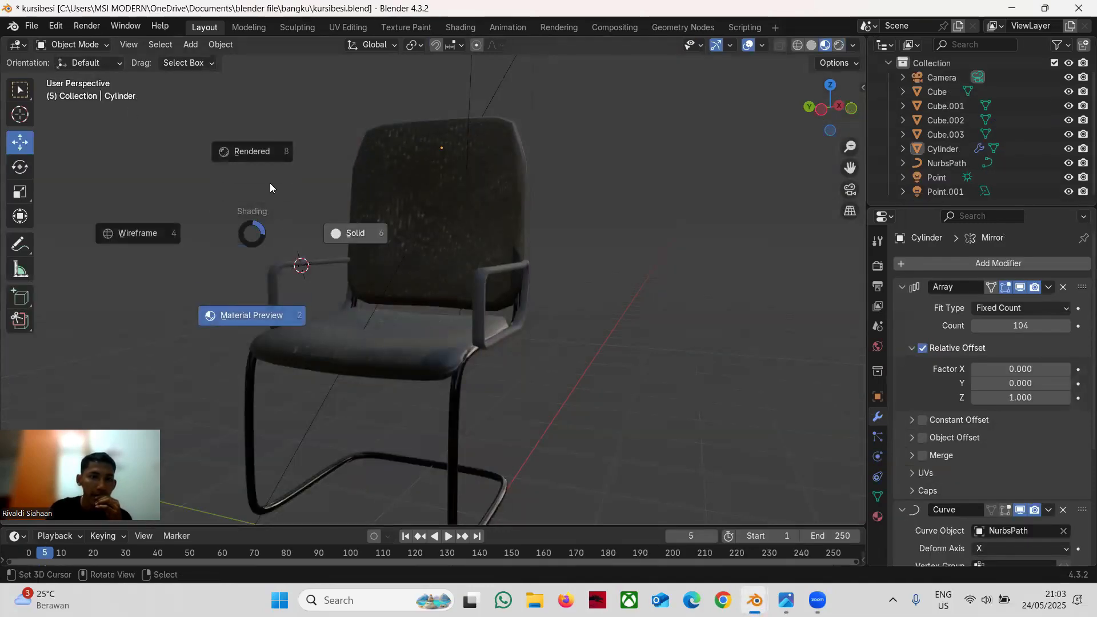
left_click(265, 155)
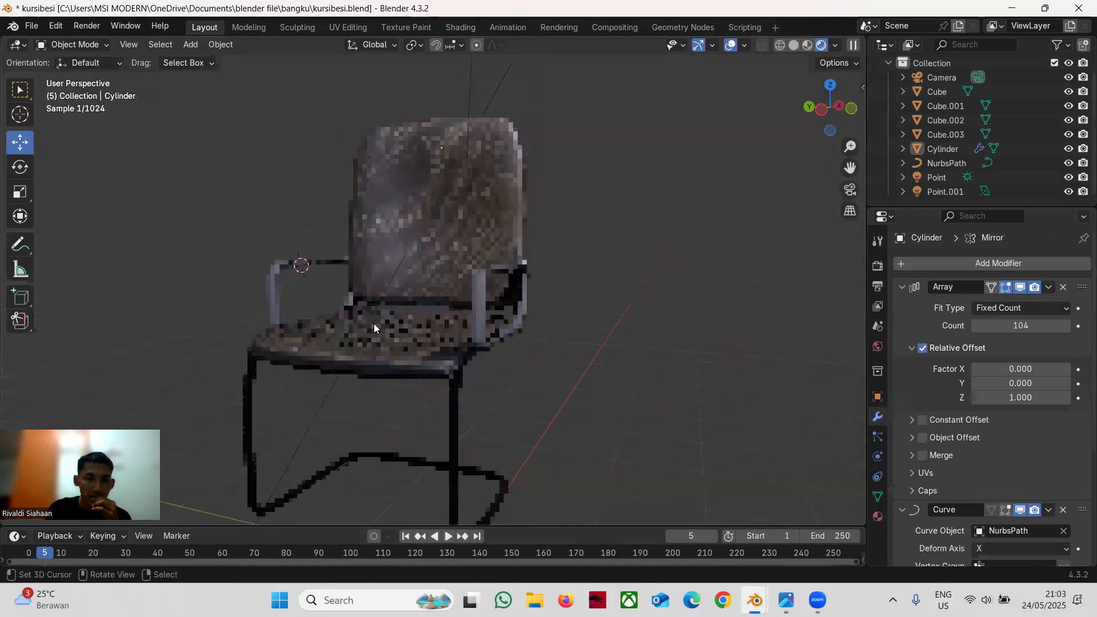
scroll(374, 323, "down", 1)
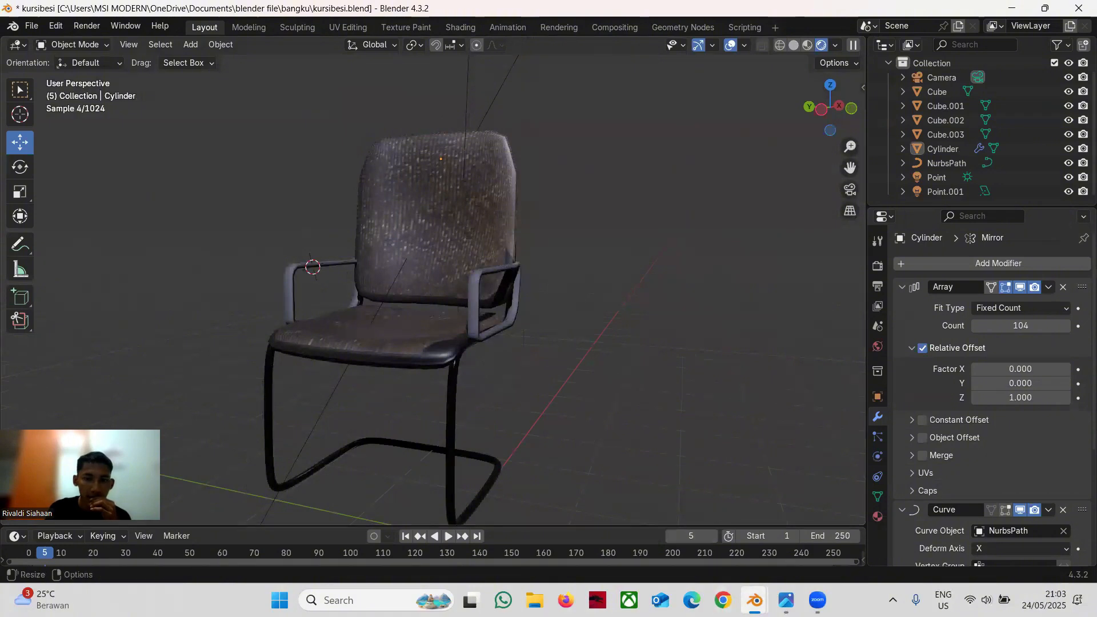
- Switch to the kursimodel2 file and set the viewport shading to Rendered
mouse_move(754, 600)
left_click(965, 528)
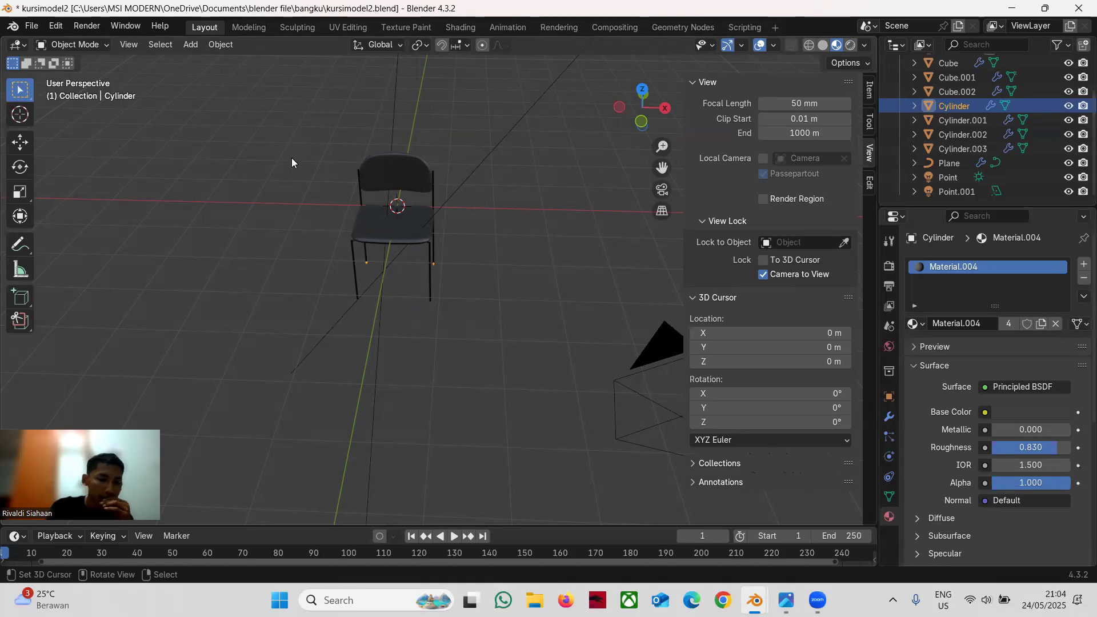
key("z")
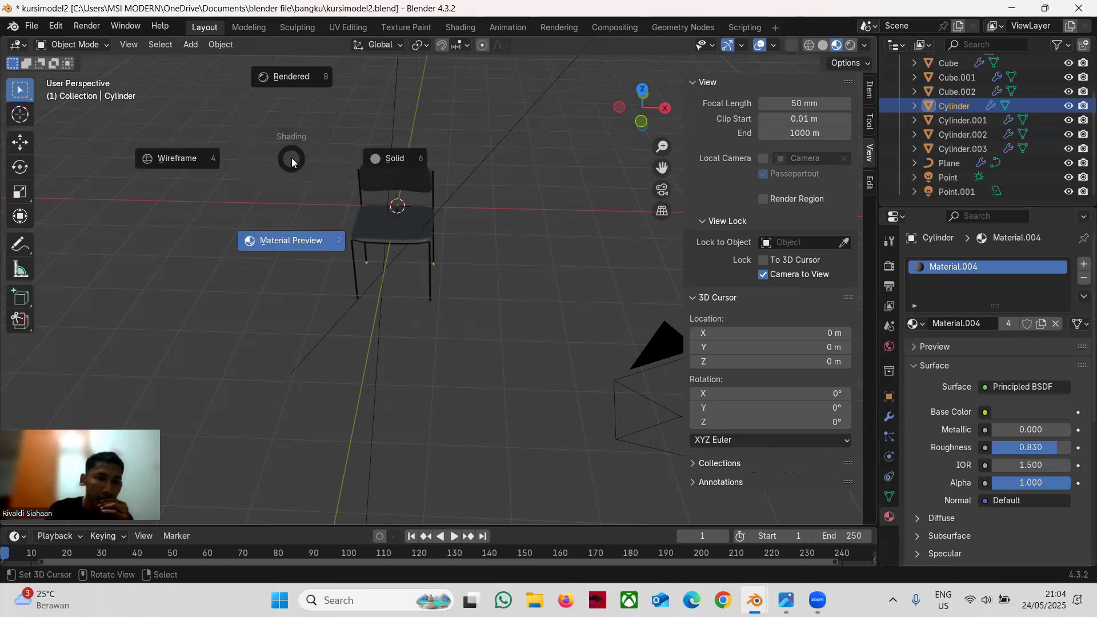
left_click(293, 81)
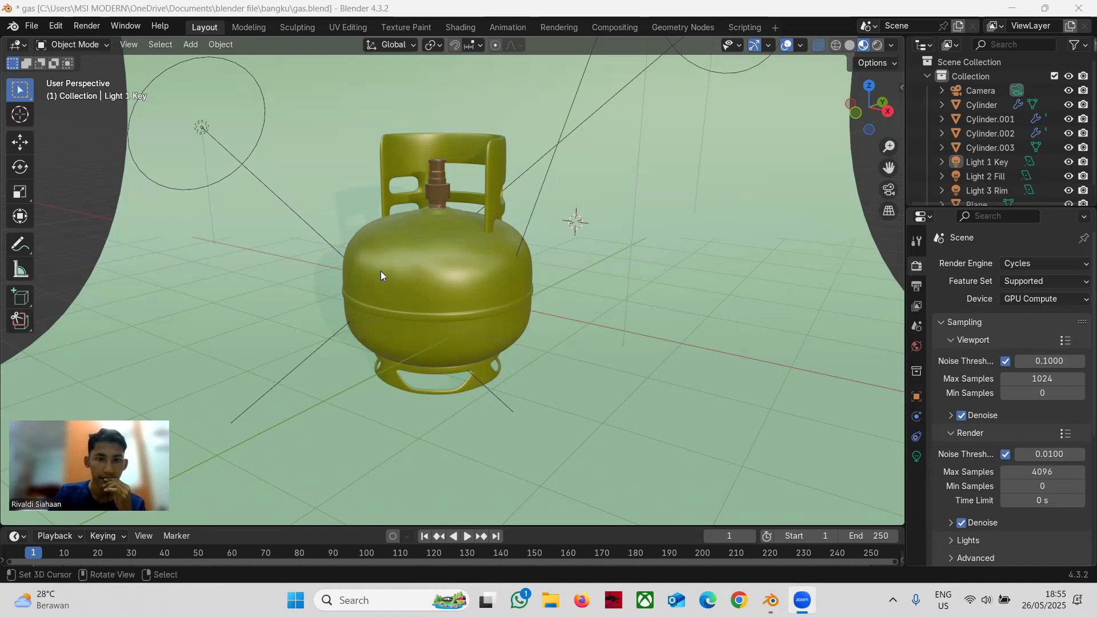
- Select the gas cylinder's body and show its Subdivision and Smooth by Angle modifiers, widening the properties area to read them
left_click(451, 258)
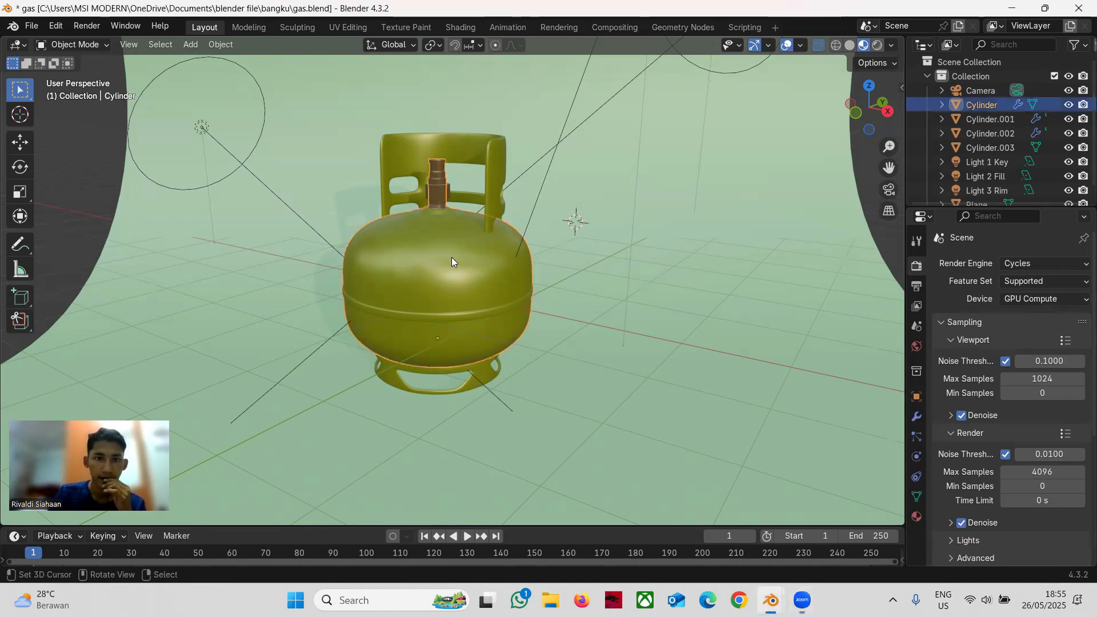
left_click(917, 418)
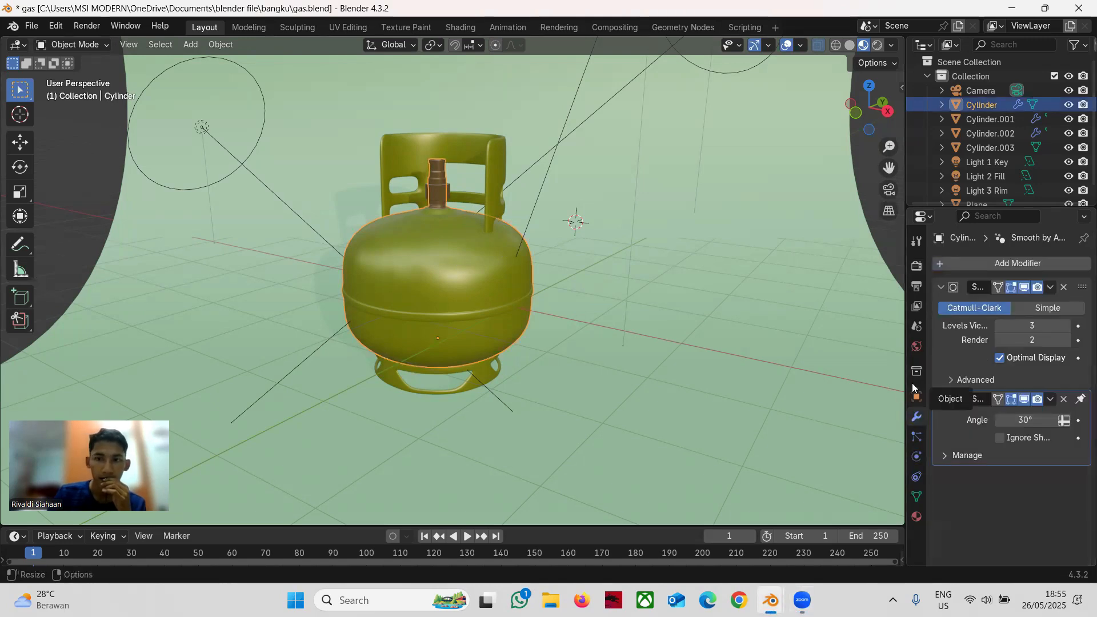
left_click_drag(906, 337, 867, 344)
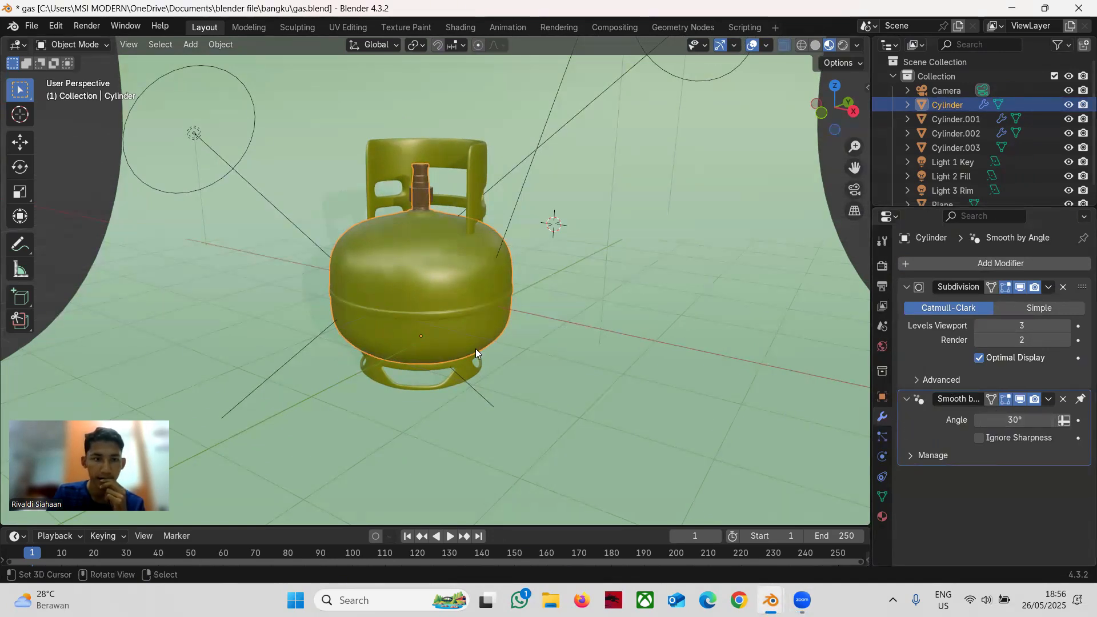
- Examine the gas cylinder body's mesh topology up close in Edit Mode and return to Object Mode
left_click(66, 47)
left_click(72, 75)
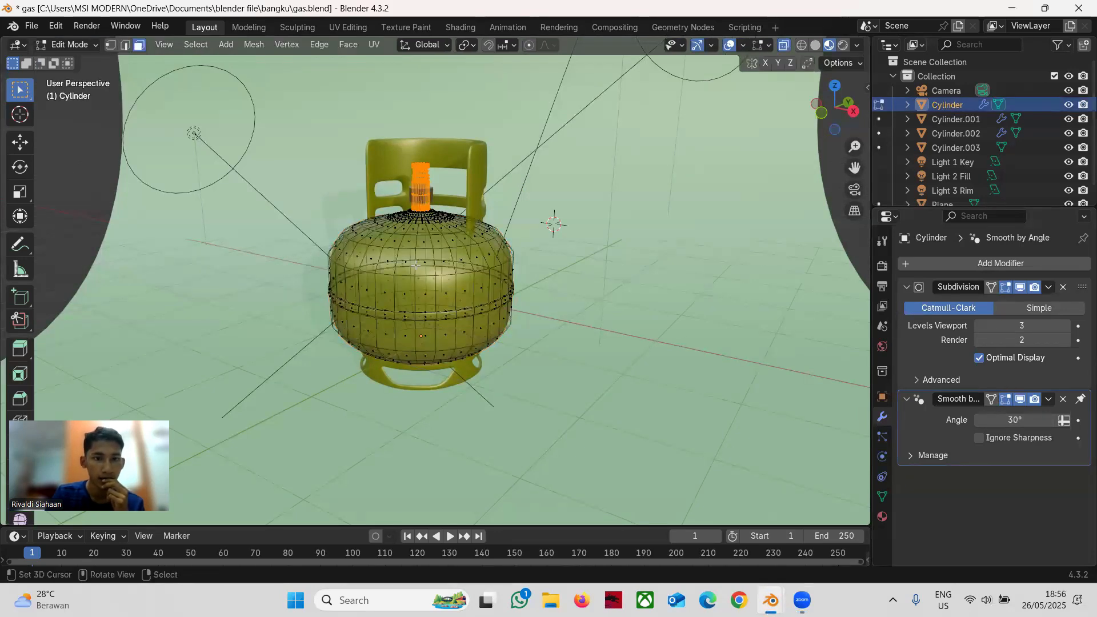
middle_click_drag(442, 236, 459, 260)
scroll(459, 259, "up", 4)
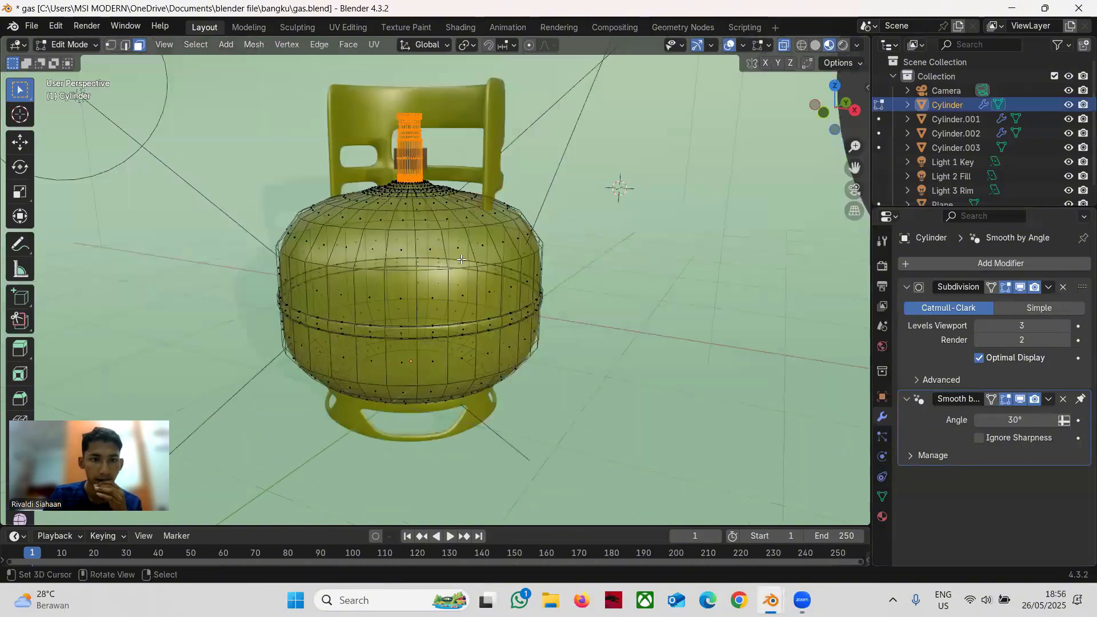
scroll(460, 259, "up", 2)
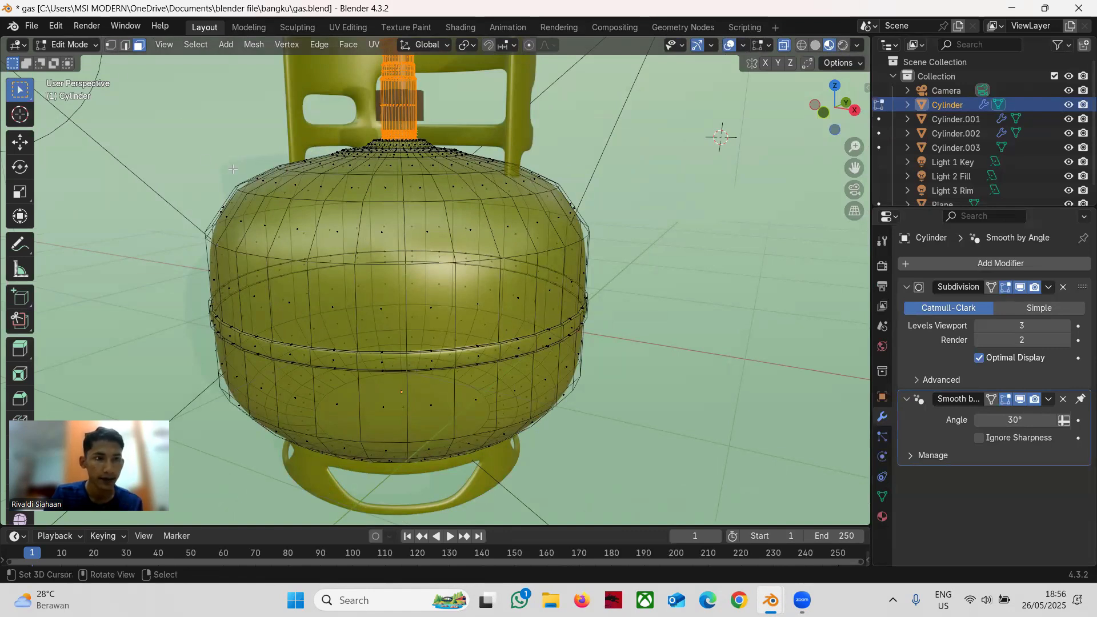
left_click(70, 46)
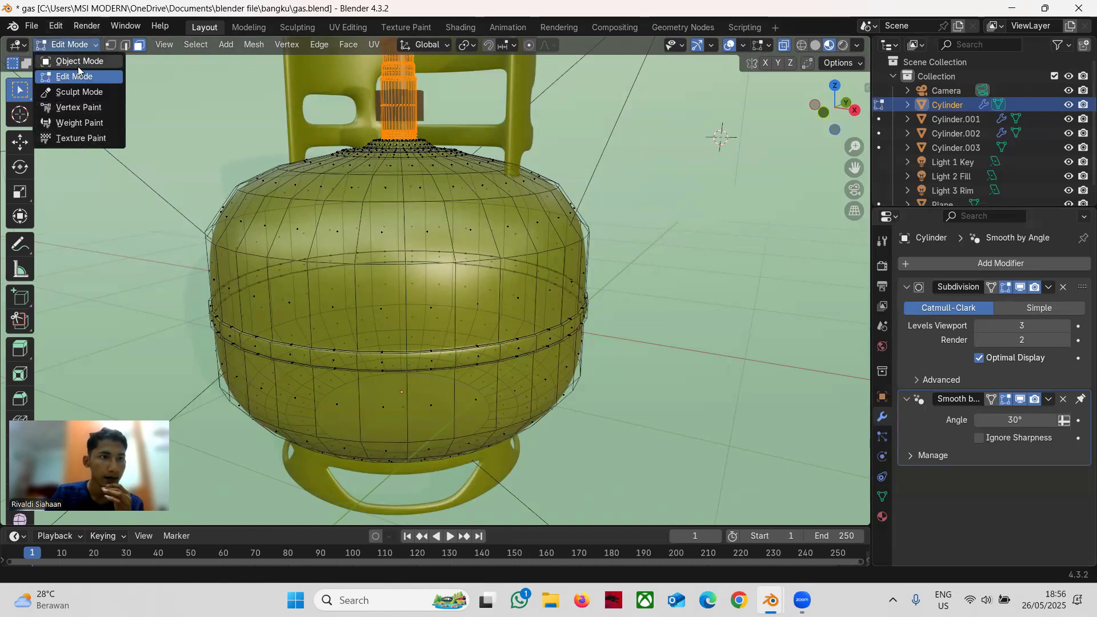
left_click(76, 62)
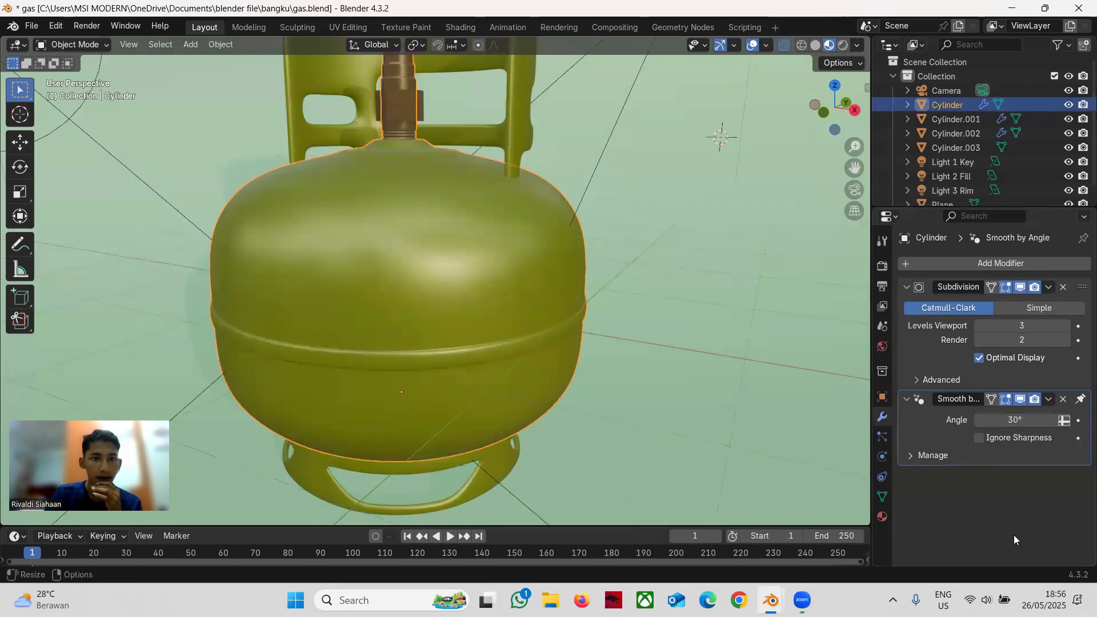
- Inspect the base colours of Material.001 on the body and Material.002 on the valve, checking the valve faces in Edit Mode
left_click(882, 516)
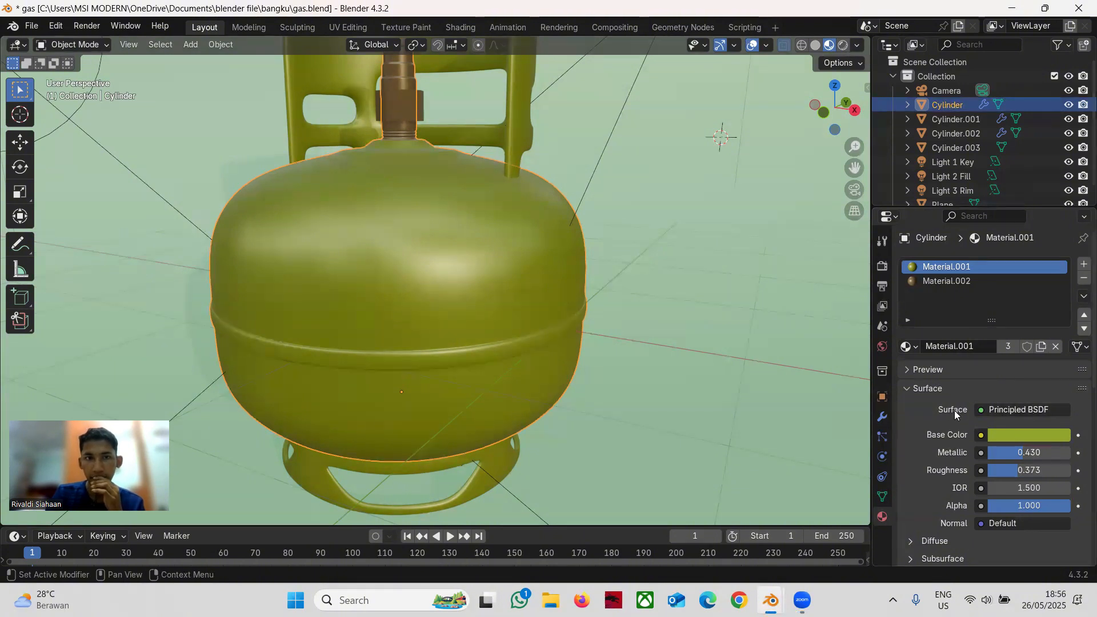
left_click(1011, 434)
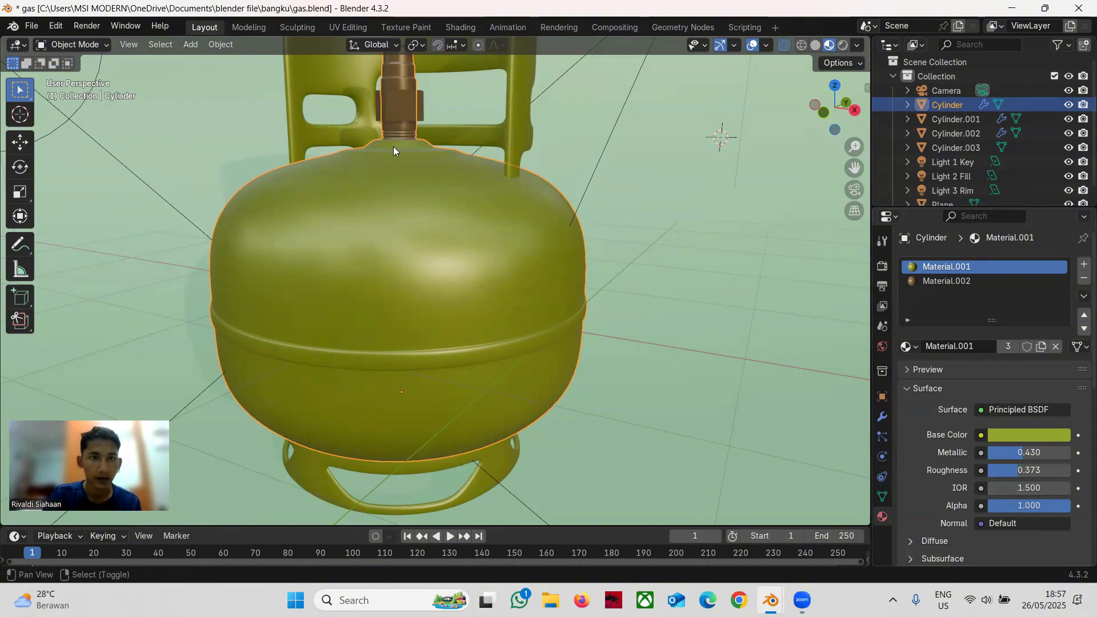
middle_click_drag(393, 146, 468, 223)
left_click(946, 281)
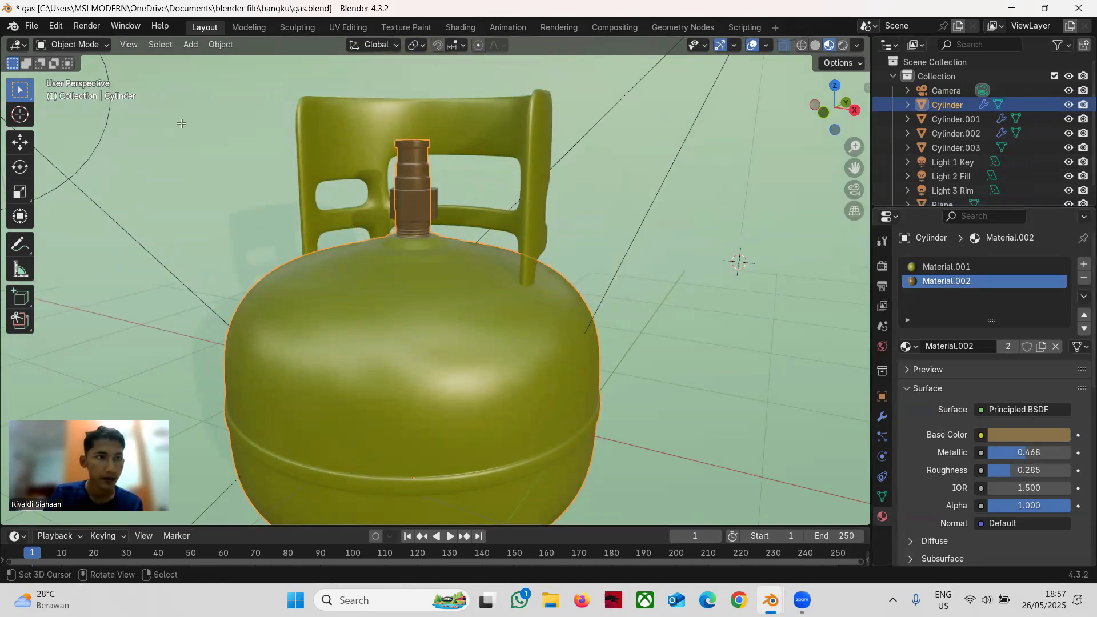
key("Tab")
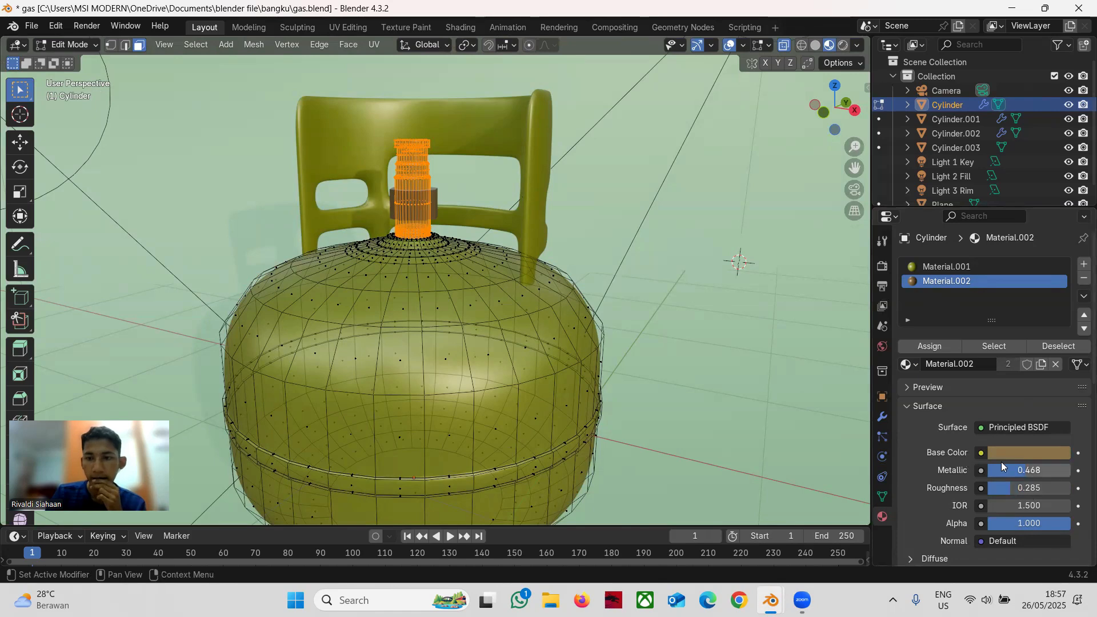
left_click(1004, 451)
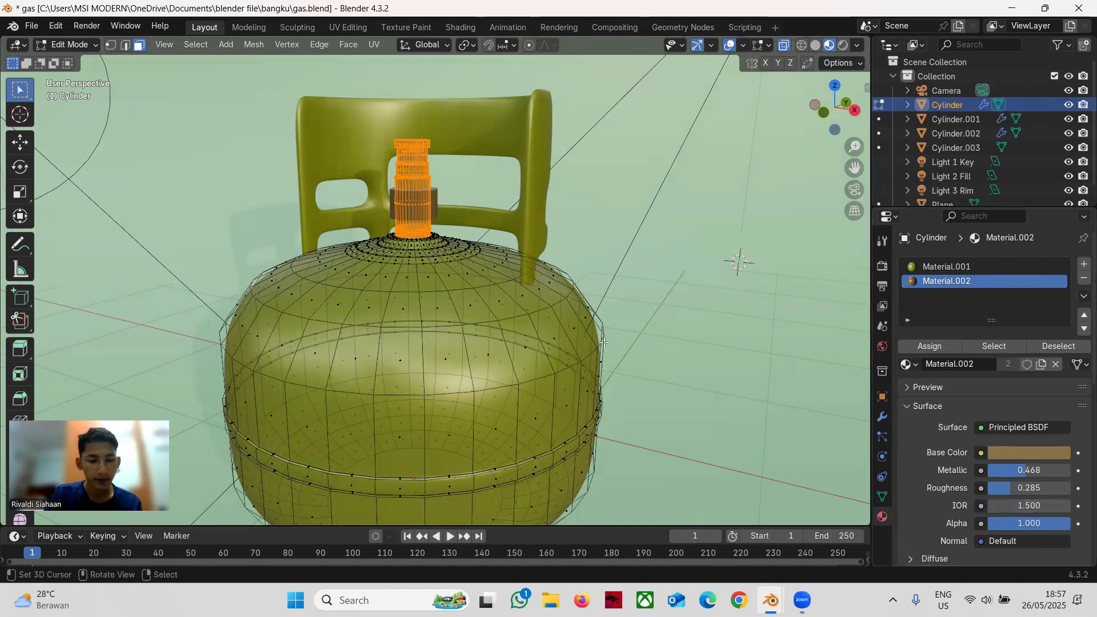
key("Tab")
- Select the foot ring under the gas cylinder and review its Subdivision modifier and its material's base colour
middle_click_drag(518, 379, 512, 338)
scroll(512, 338, "down", 4)
middle_click_drag(494, 404, 461, 429)
left_click(461, 428)
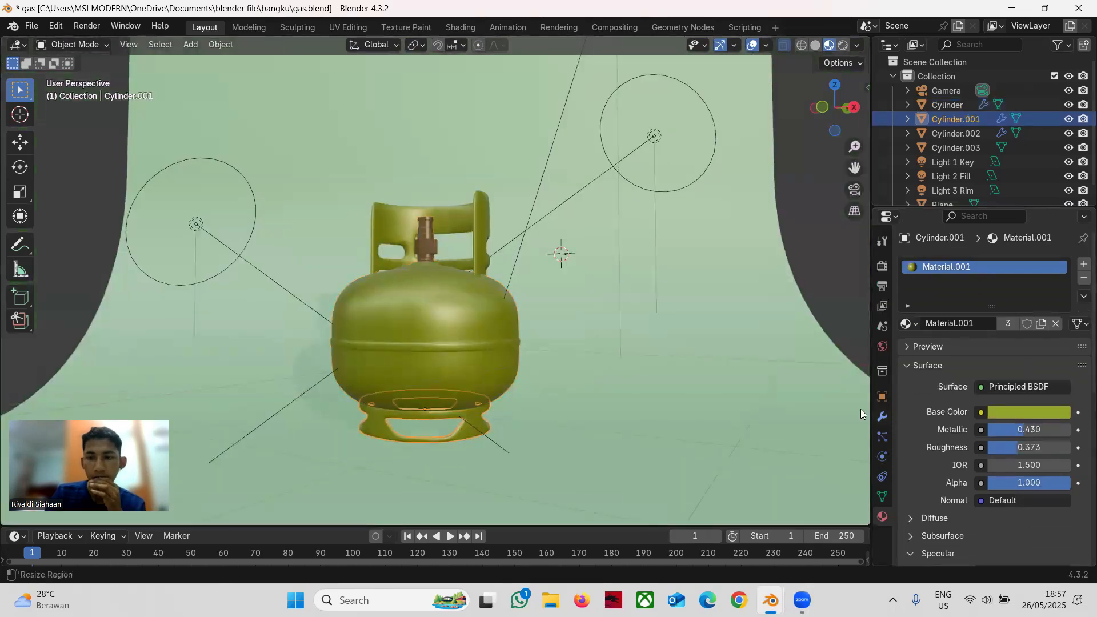
left_click(881, 416)
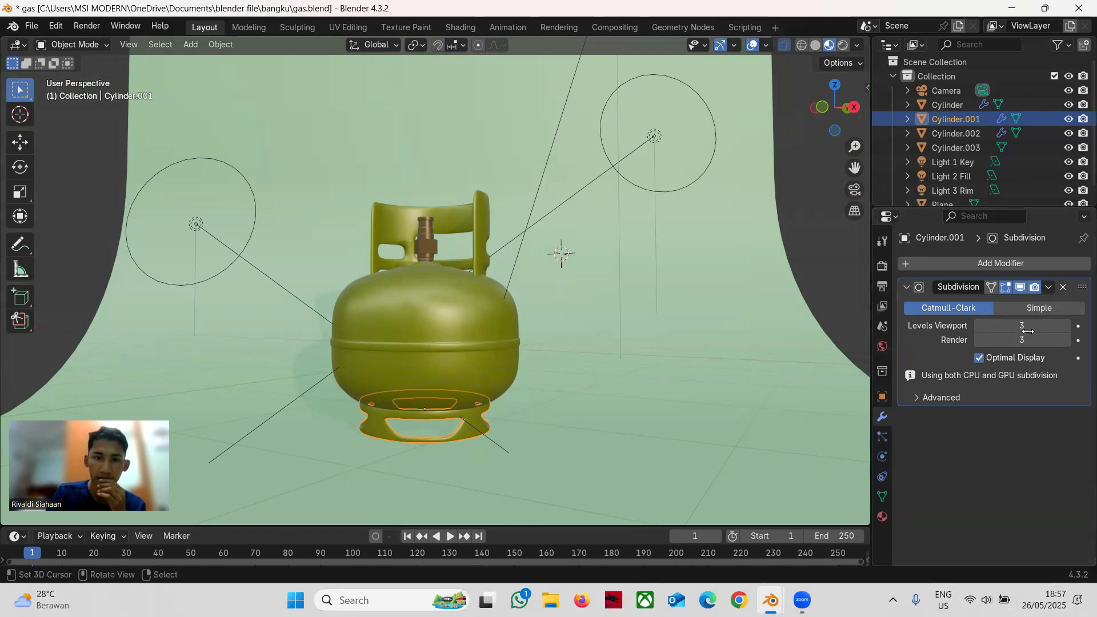
left_click(884, 516)
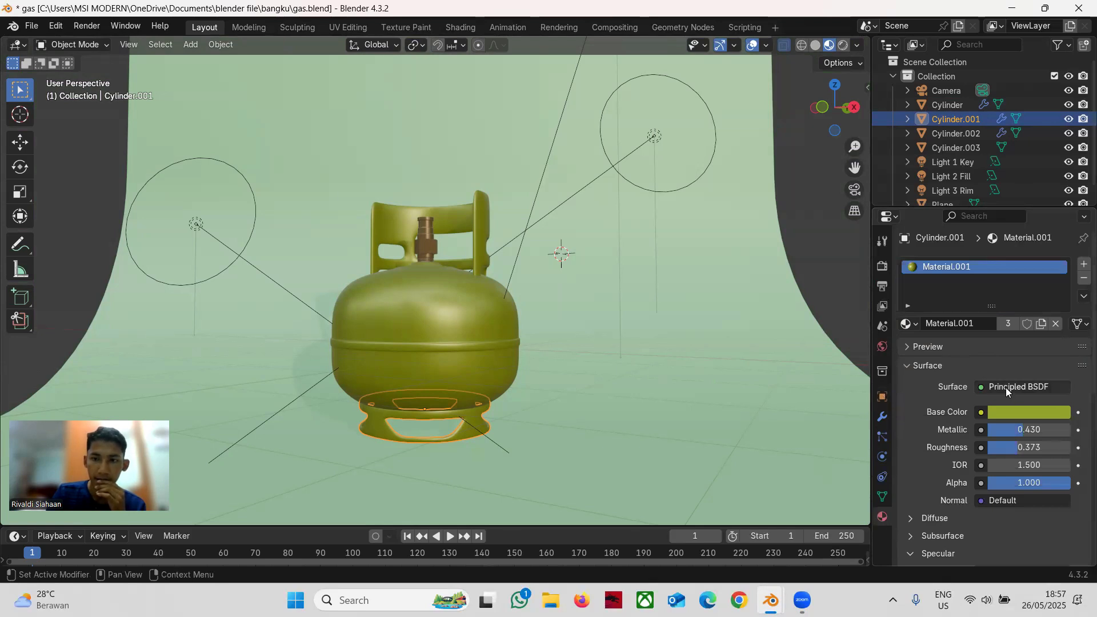
left_click(914, 323)
left_click(1020, 419)
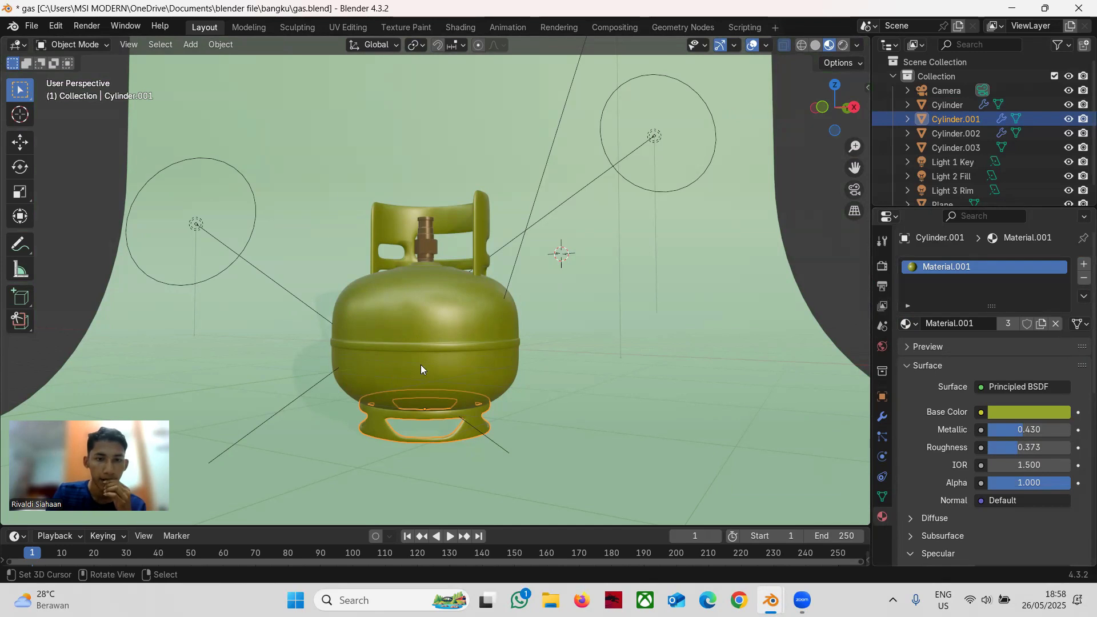
- Select the handle guard on top of the gas cylinder and review its Subdivision modifier and its material's base colour
left_click(389, 214)
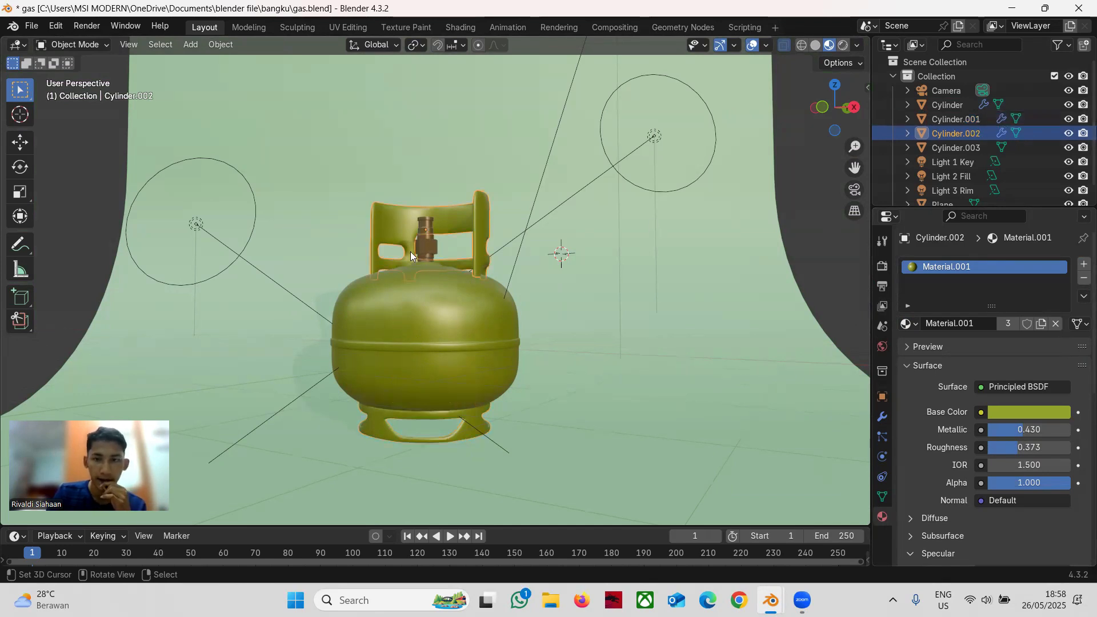
left_click(881, 417)
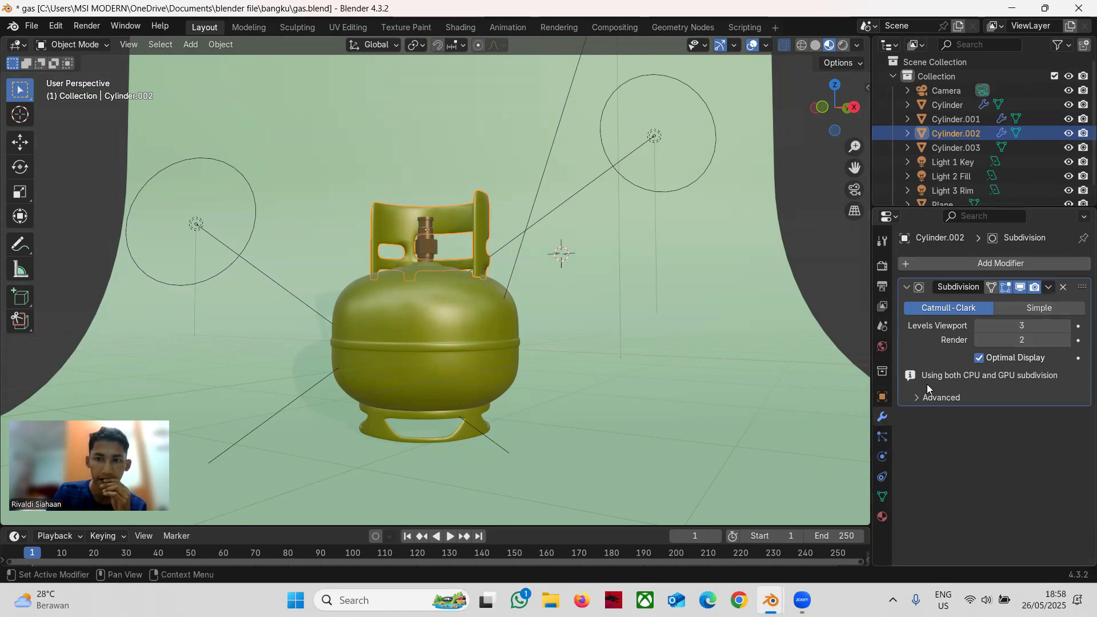
left_click(883, 517)
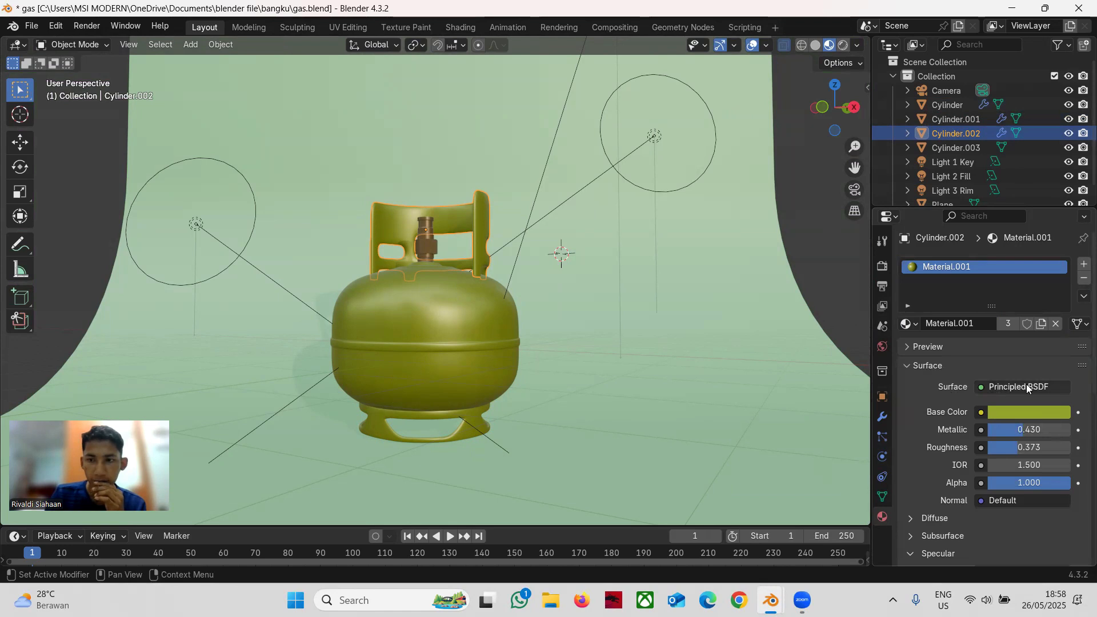
left_click(1002, 414)
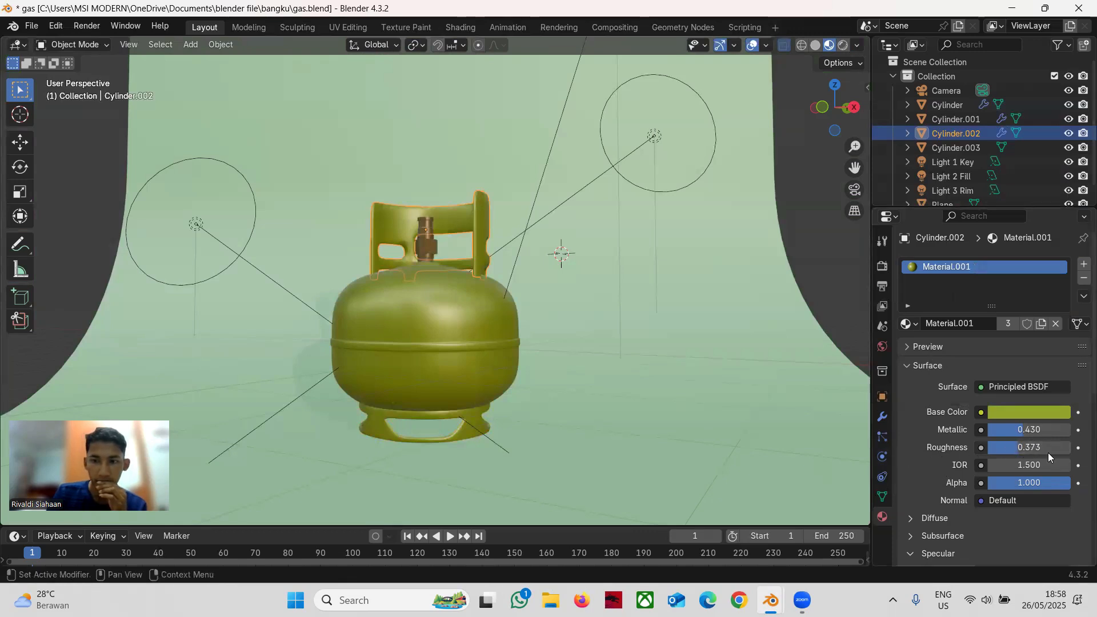
- Select the block around the valve stem and inspect its material's base colour up close
left_click(431, 251)
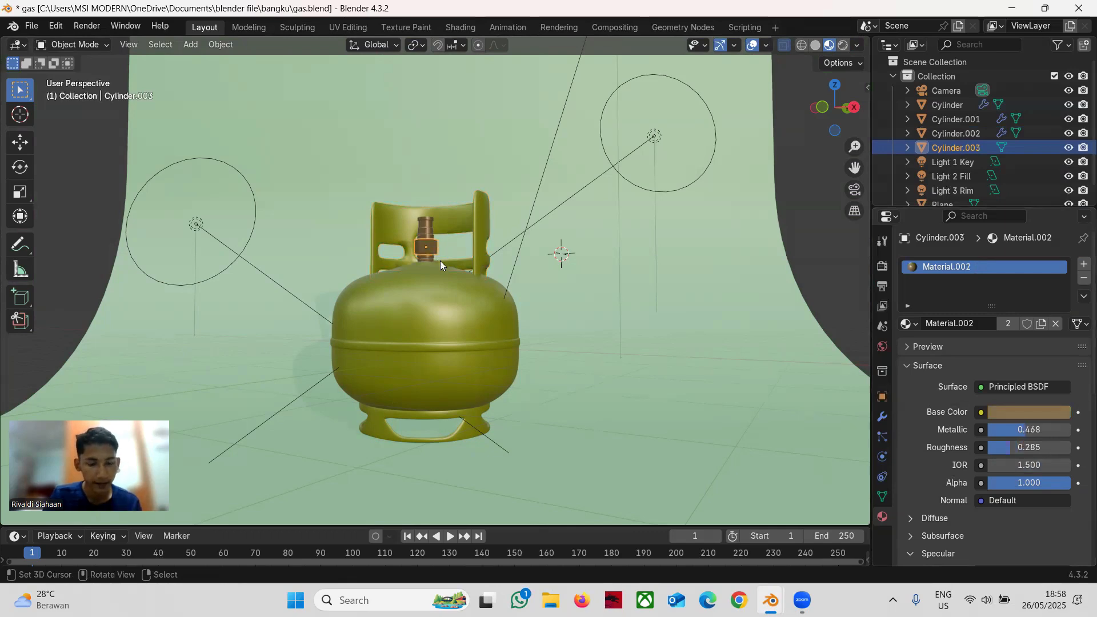
middle_click_drag(440, 261, 466, 328, "shift")
scroll(465, 325, "up", 1)
scroll(465, 329, "up", 3)
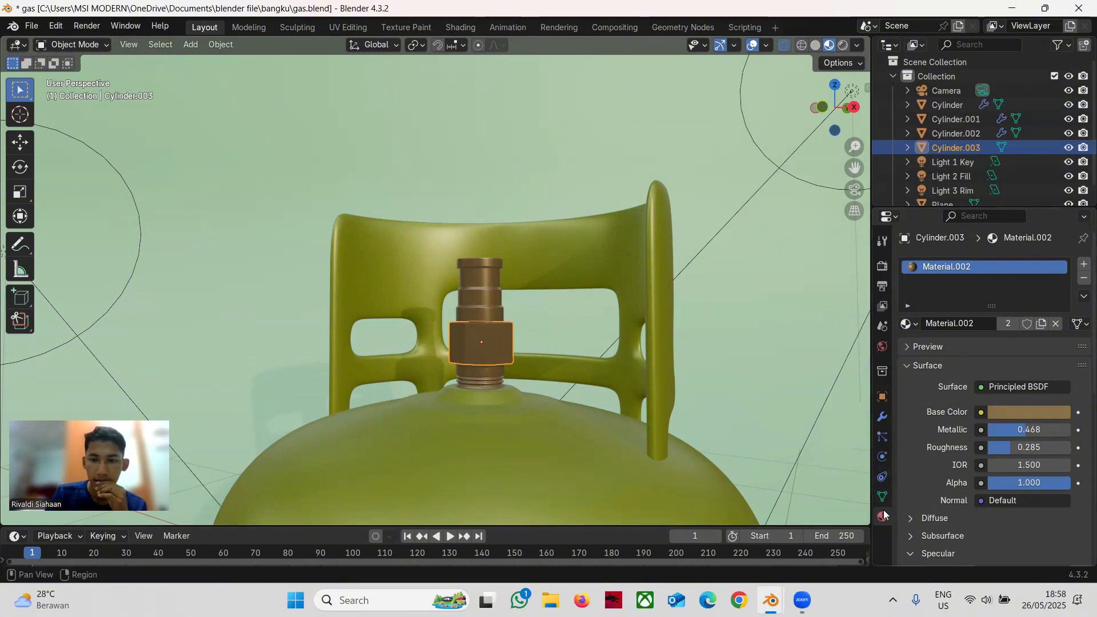
left_click(992, 409)
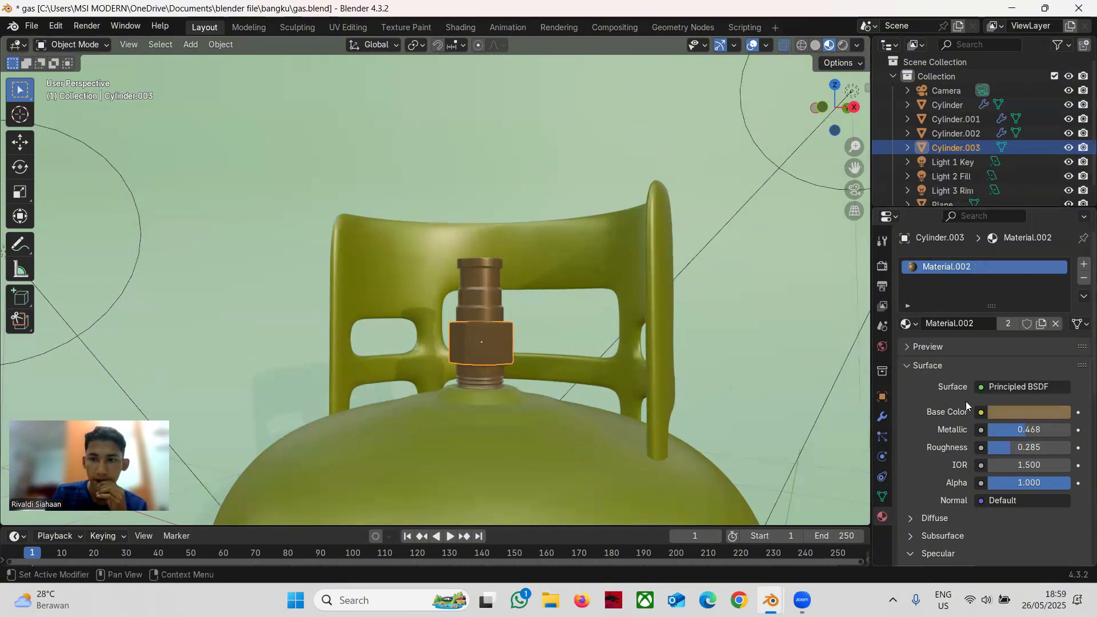
left_click(1025, 412)
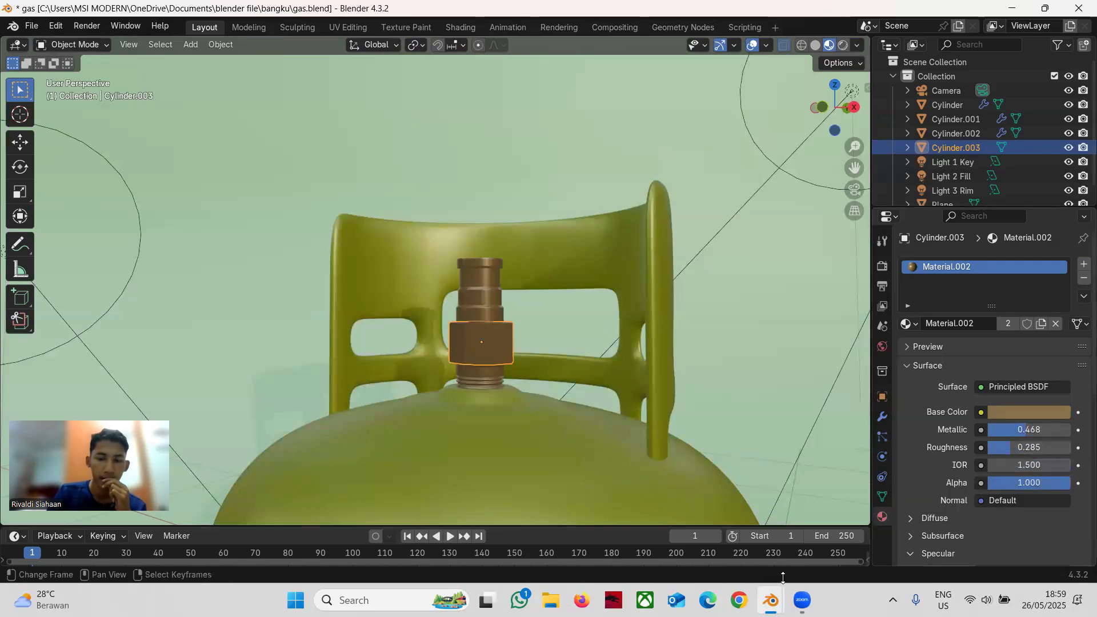
- Look over the whole gas cylinder, selecting the body, the handle guard and the foot ring in turn
scroll(665, 424, "down", 10)
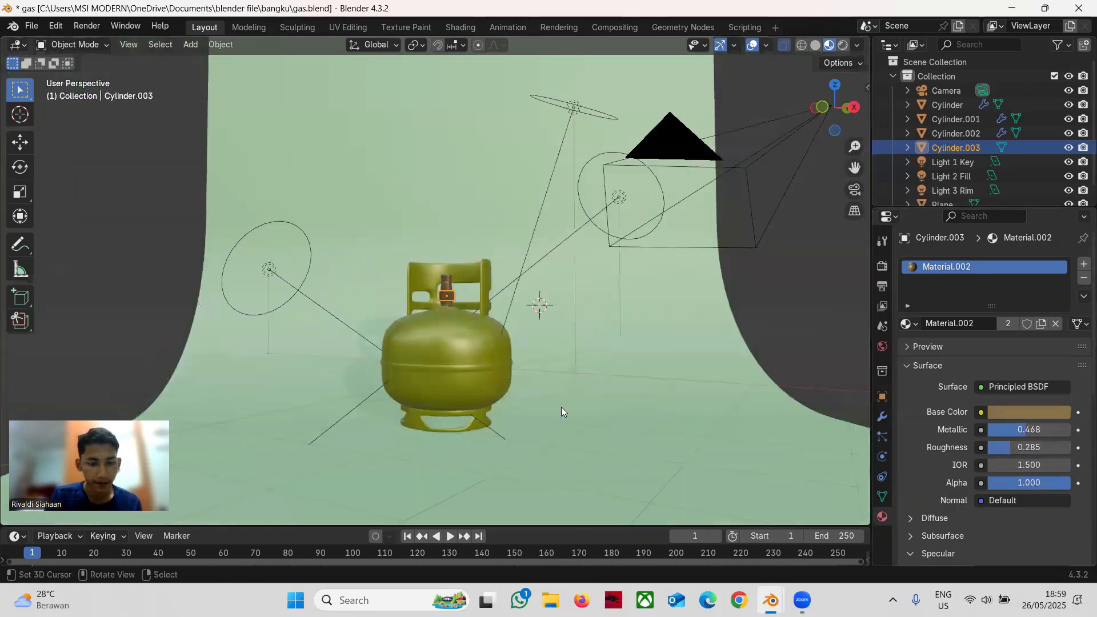
middle_click_drag(558, 407, 498, 387)
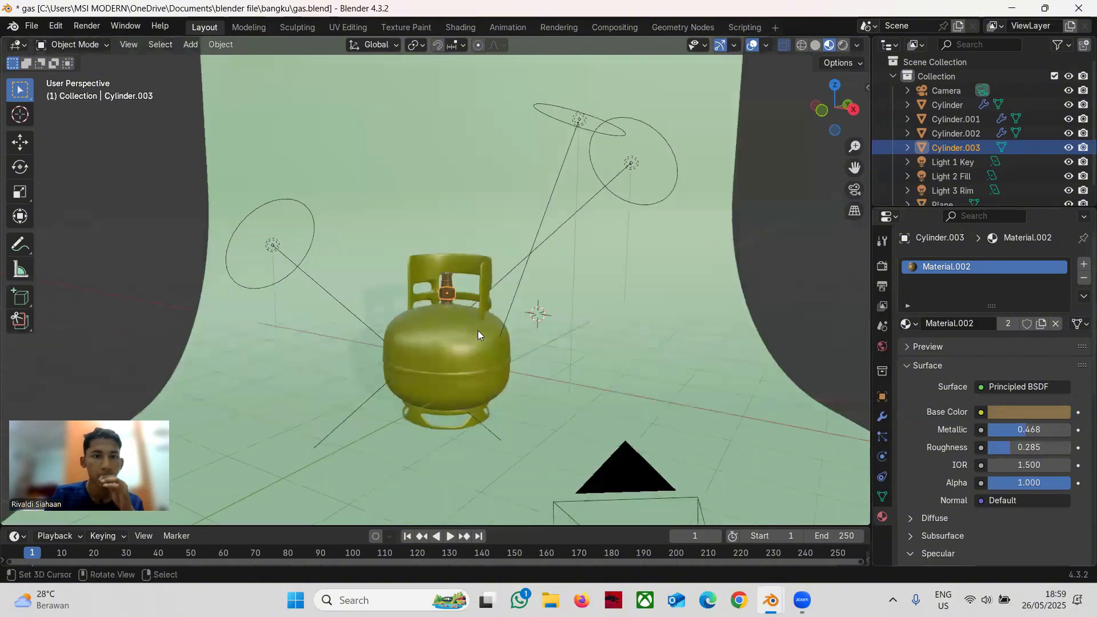
left_click(441, 347)
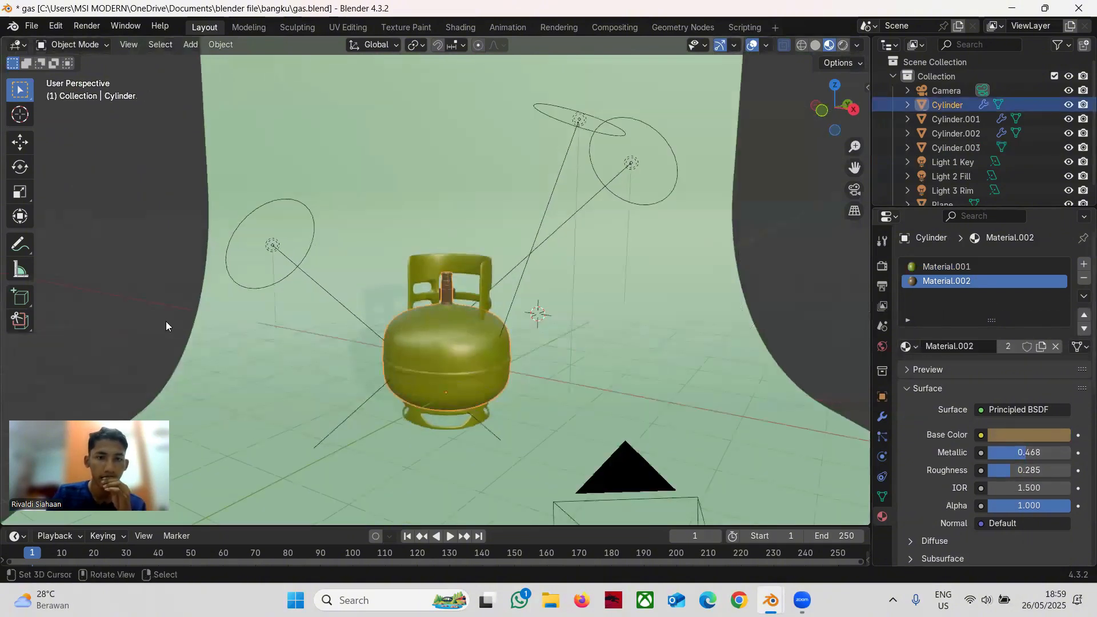
right_click(285, 377)
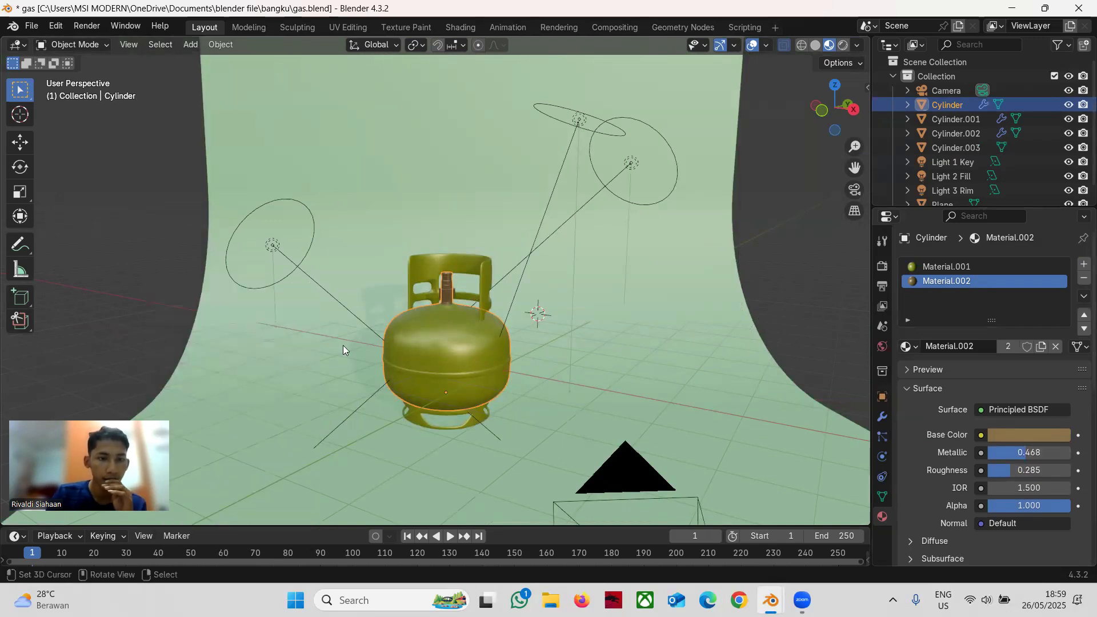
scroll(498, 349, "up", 5)
scroll(497, 359, "down", 4)
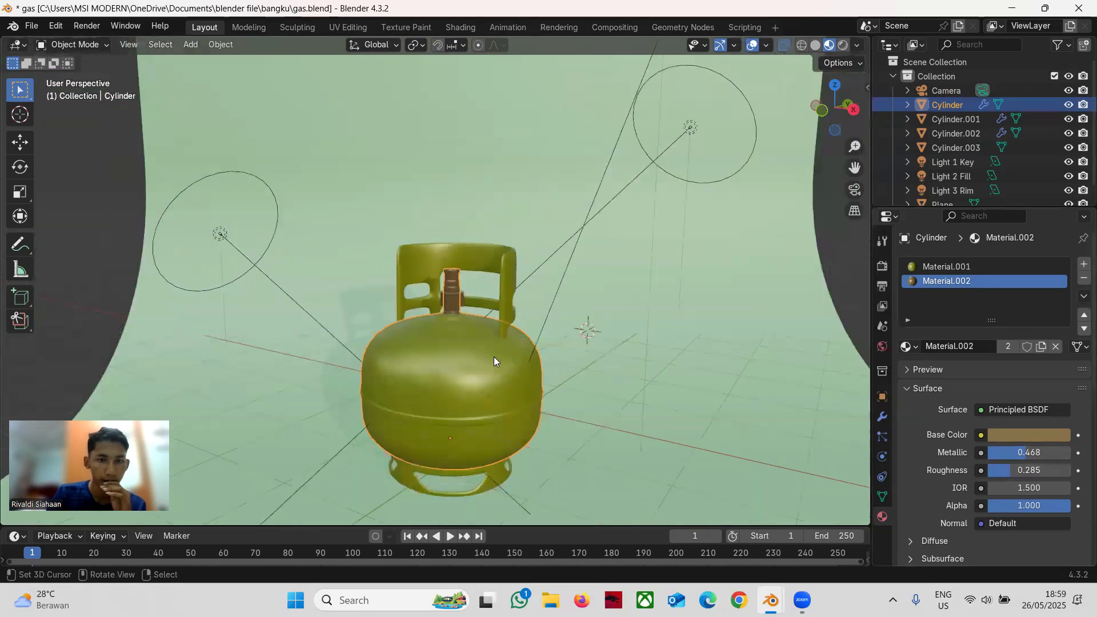
left_click(416, 272)
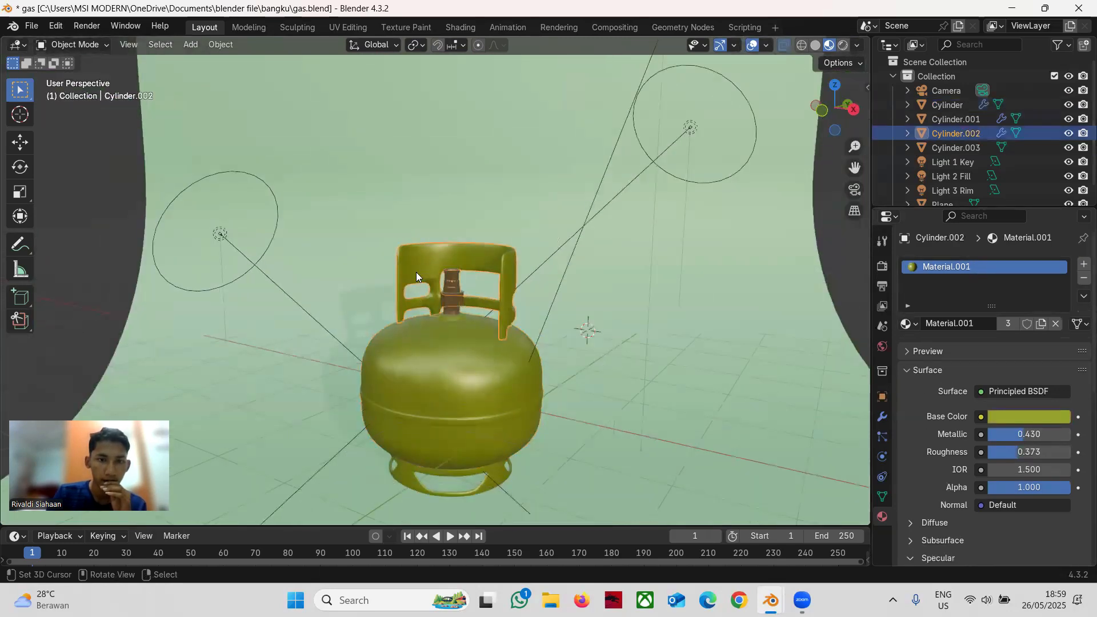
left_click(504, 469)
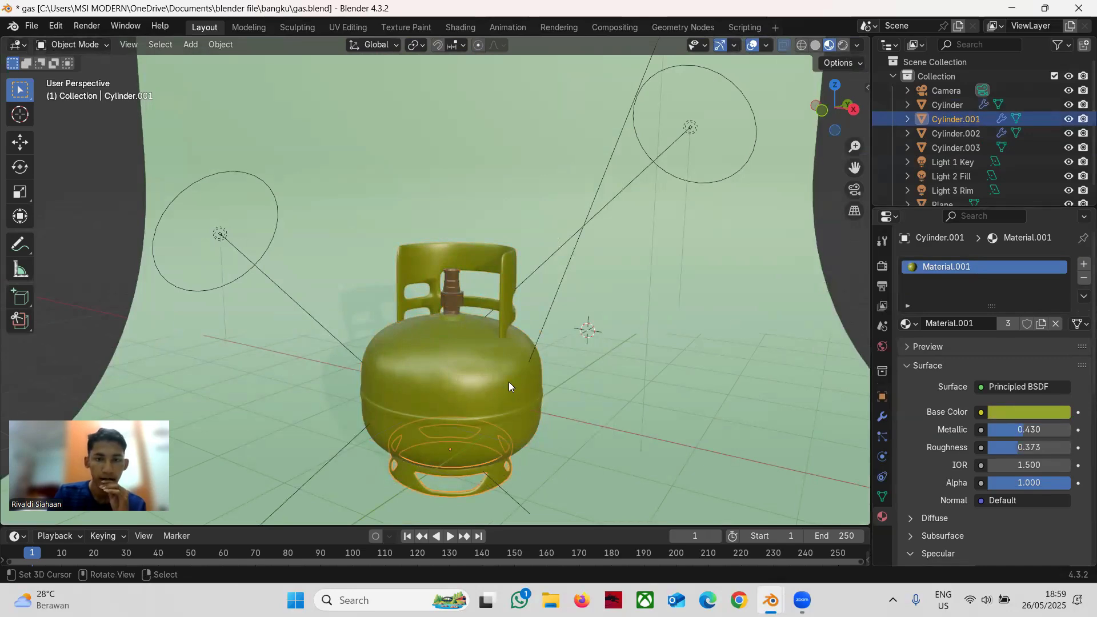
- Set the viewport shading to Rendered and view the gas cylinder through the scene camera
scroll(508, 382, "down", 2)
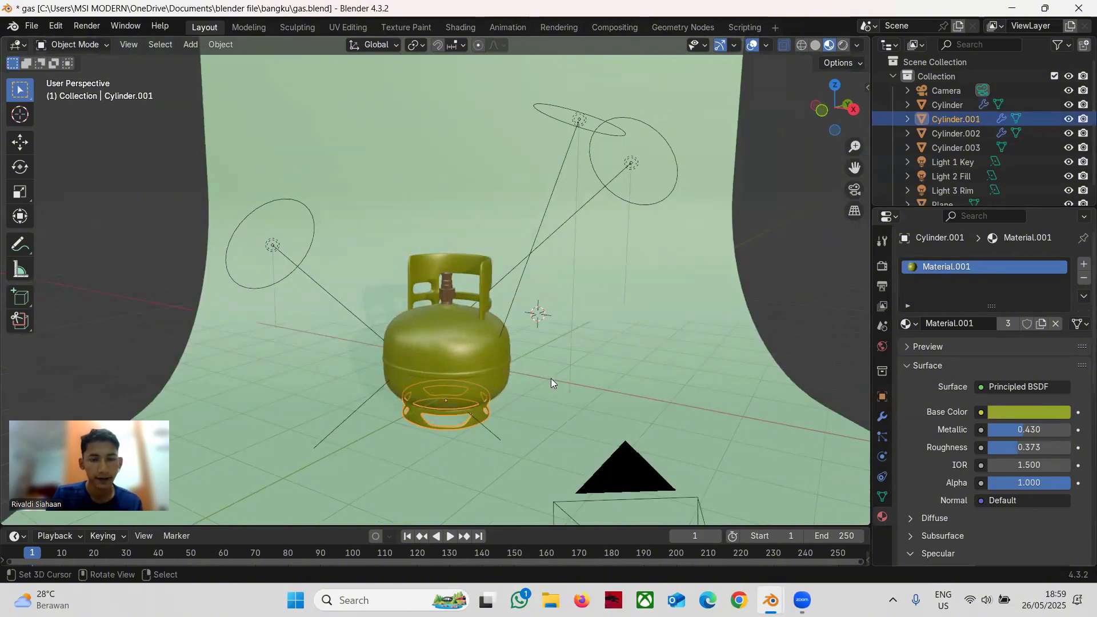
key("z")
left_click(546, 298)
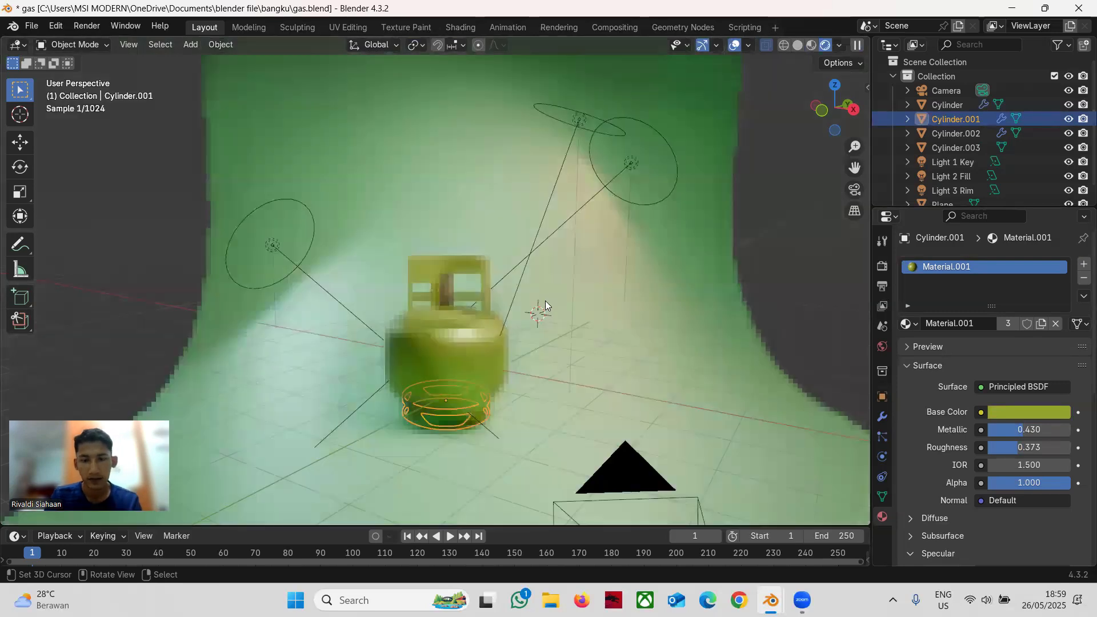
key("KP_0")
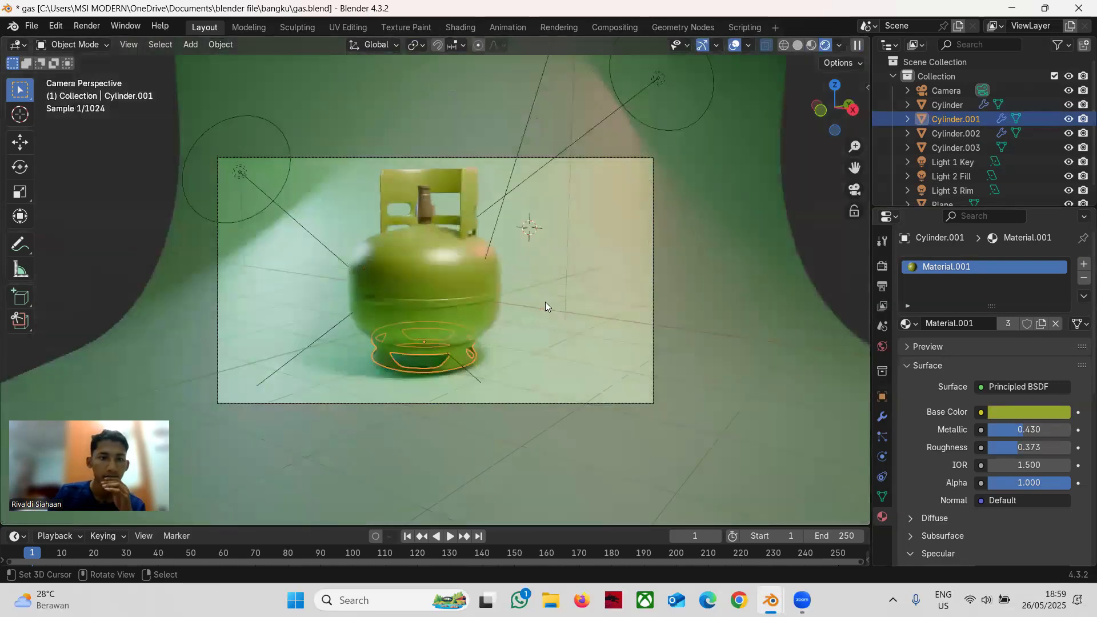
- Return the gas cylinder's viewport shading to Material Preview
right_click(106, 290)
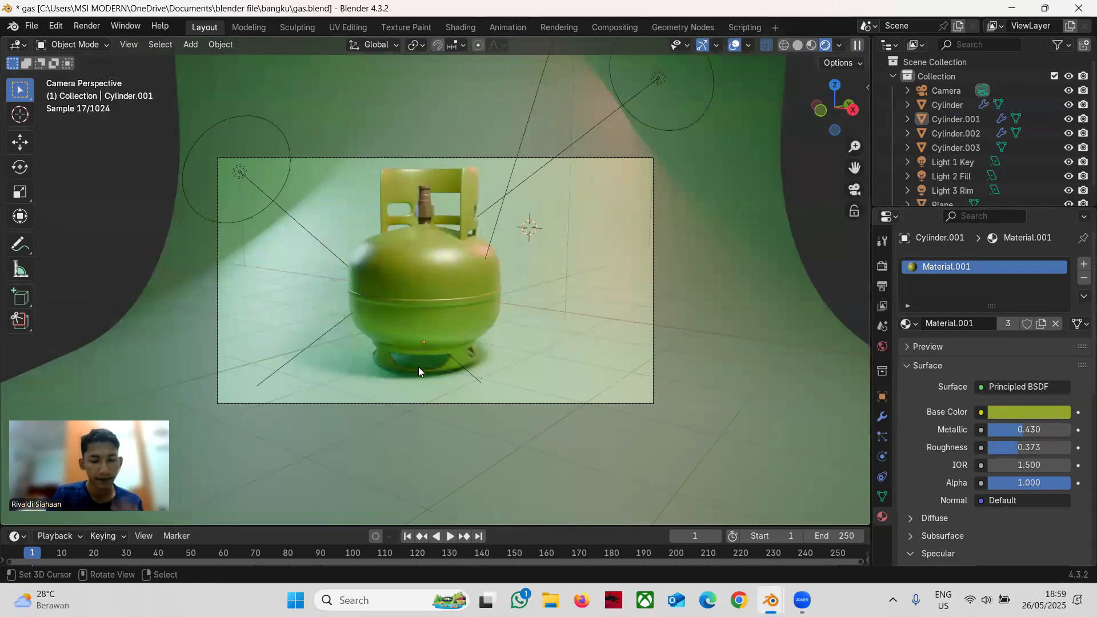
key("z")
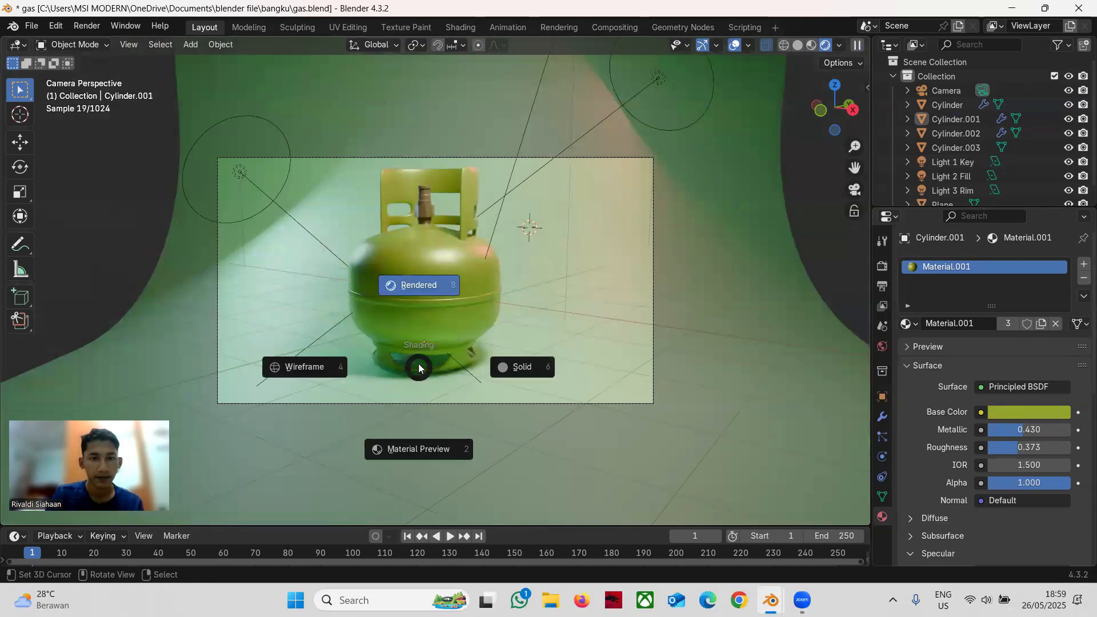
left_click(419, 449)
- Switch to the kunciInggris file and look over the wrench and its surrounding scene setup
mouse_move(770, 600)
left_click(765, 542)
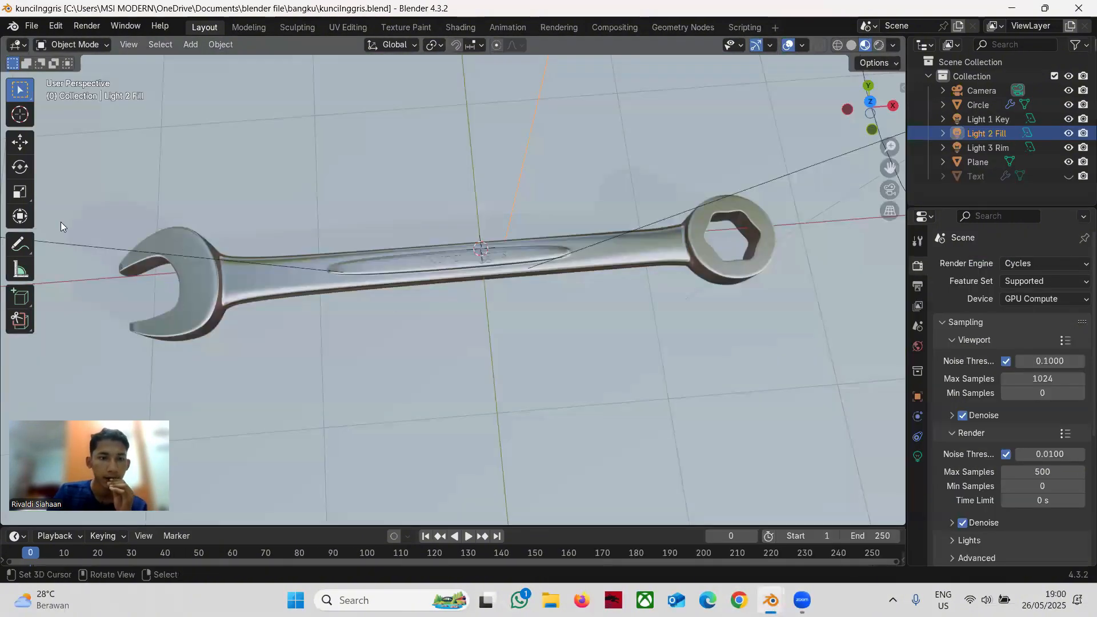
scroll(340, 290, "down", 3)
scroll(360, 296, "down", 3)
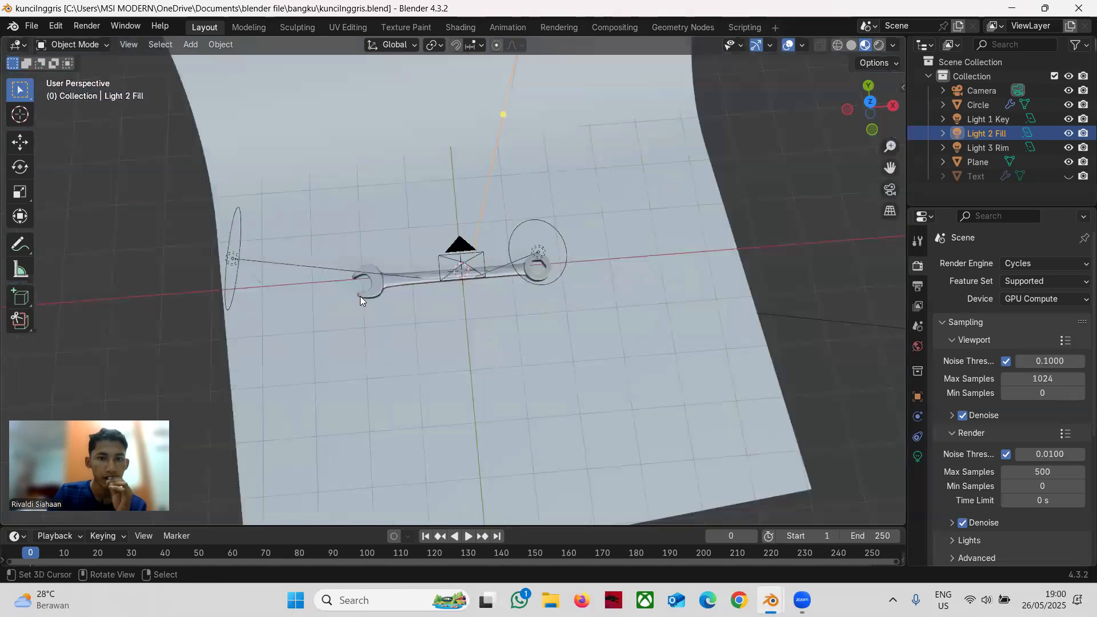
scroll(360, 296, "up", 4)
scroll(297, 285, "up", 3)
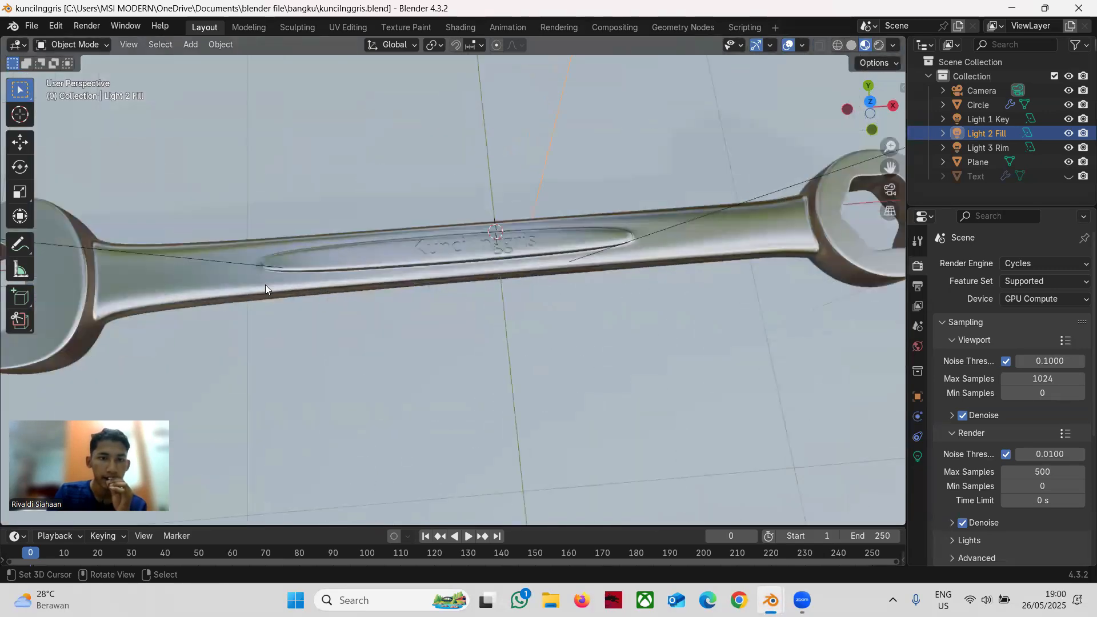
scroll(265, 282, "down", 3)
- Select the wrench and review its Subdivision, Boolean and Smooth by Angle modifiers, widening the properties area for readability
left_click(265, 267)
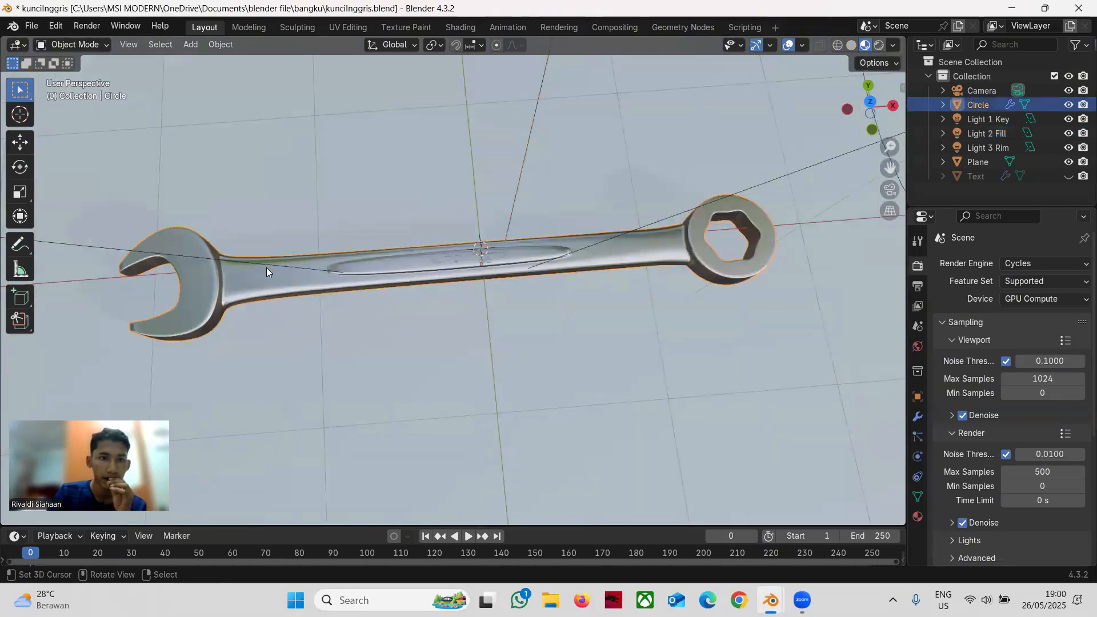
left_click(917, 418)
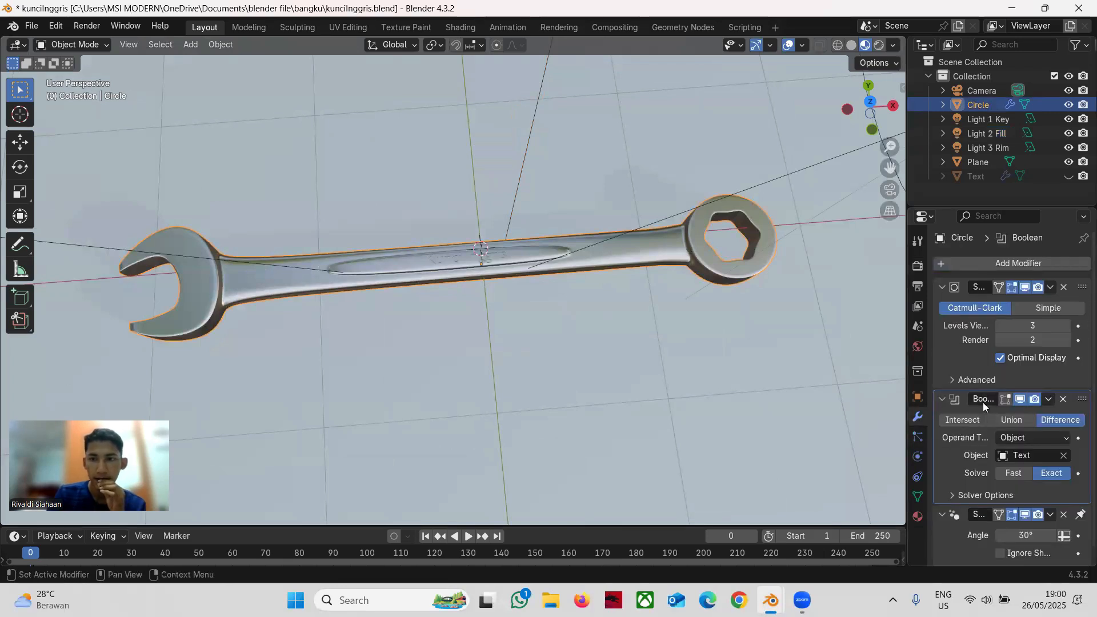
left_click_drag(907, 351, 884, 347)
scroll(971, 344, "down", 1)
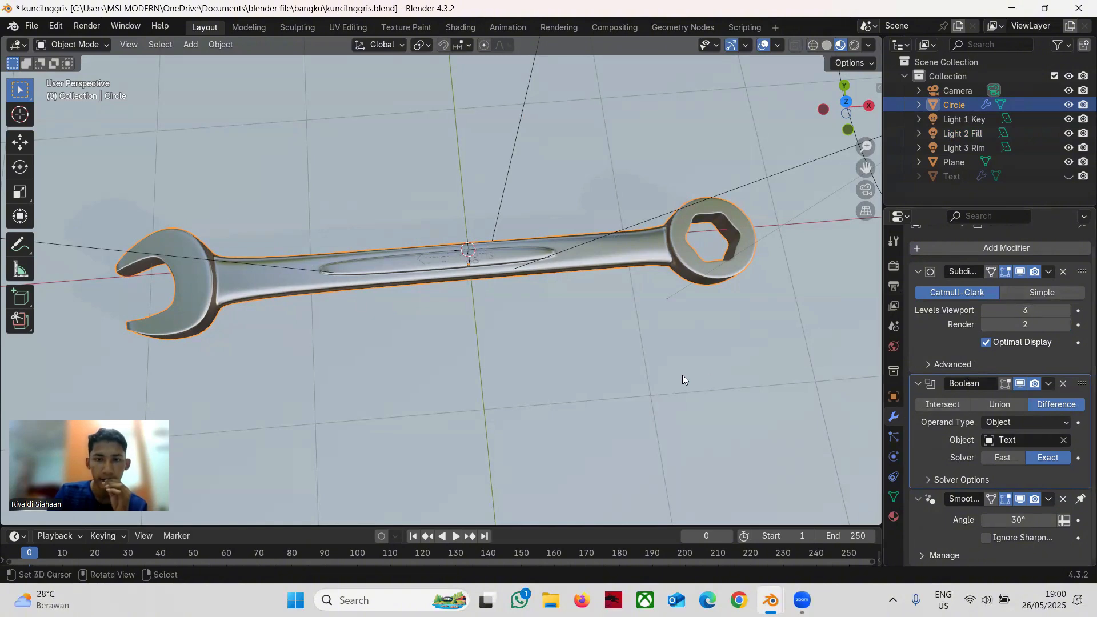
- Show the hidden Text object over the engraving on the wrench handle, then hide it again to compare both states
scroll(453, 279, "up", 5)
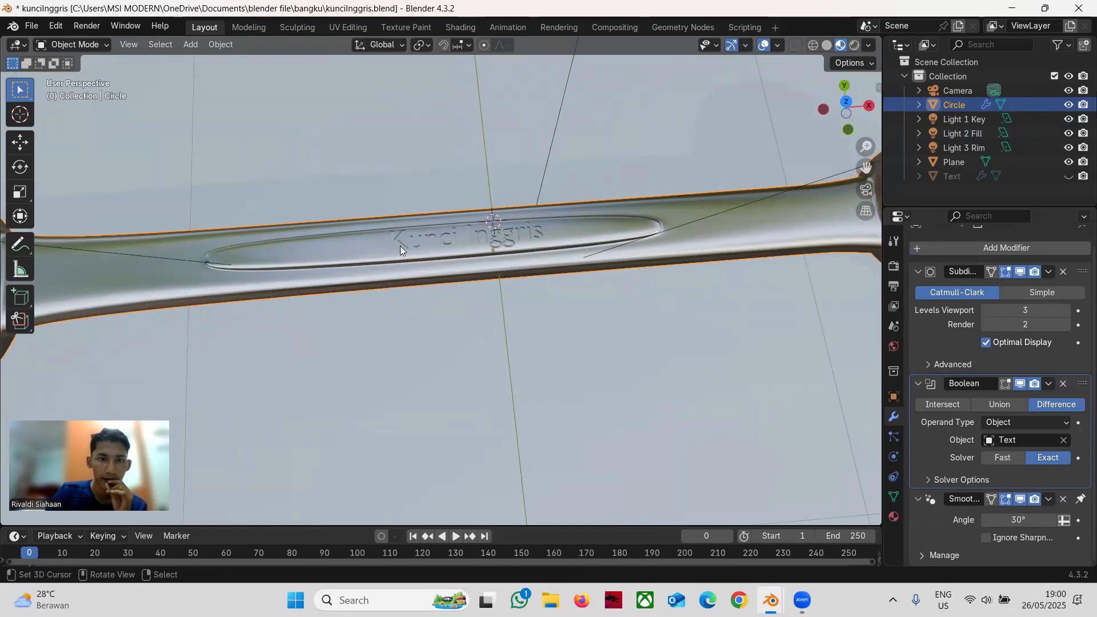
left_click(1068, 176)
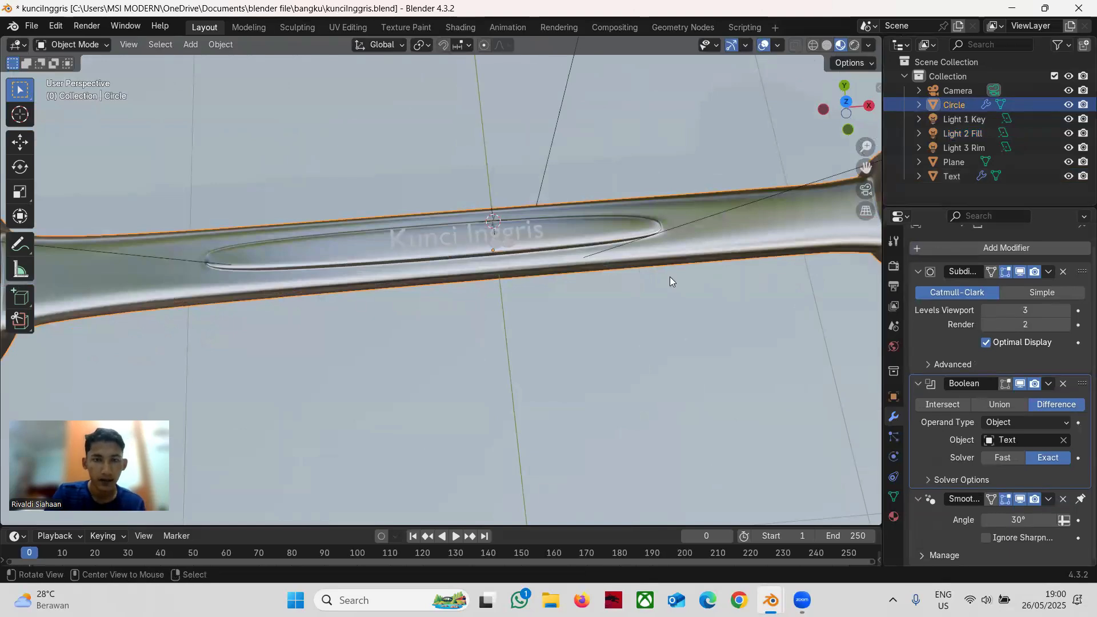
middle_click_drag(669, 276, 686, 250)
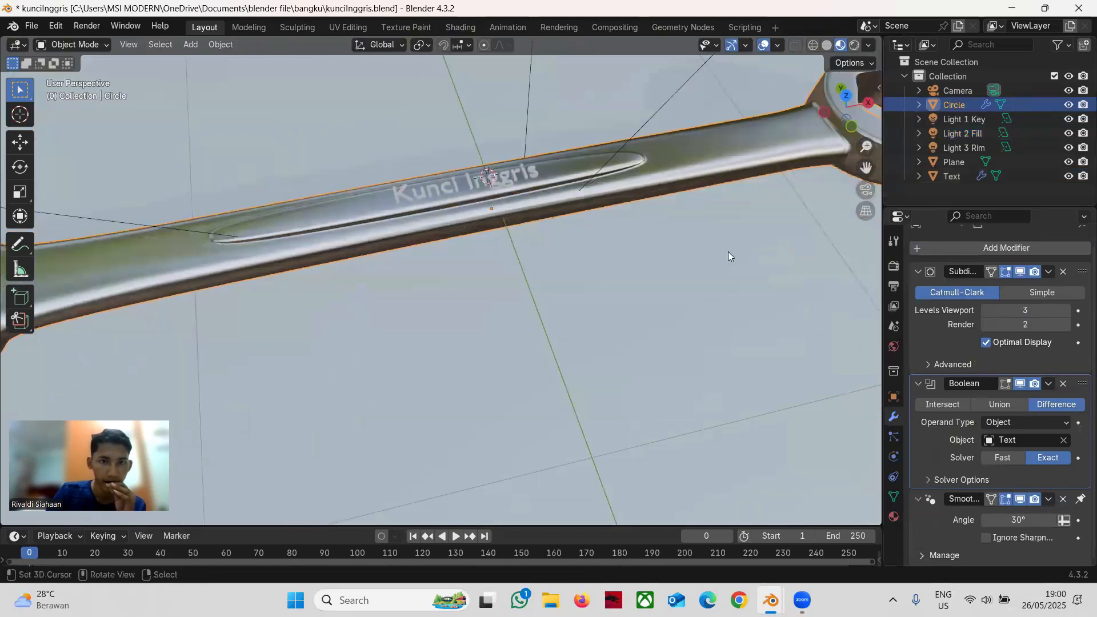
left_click(1068, 175)
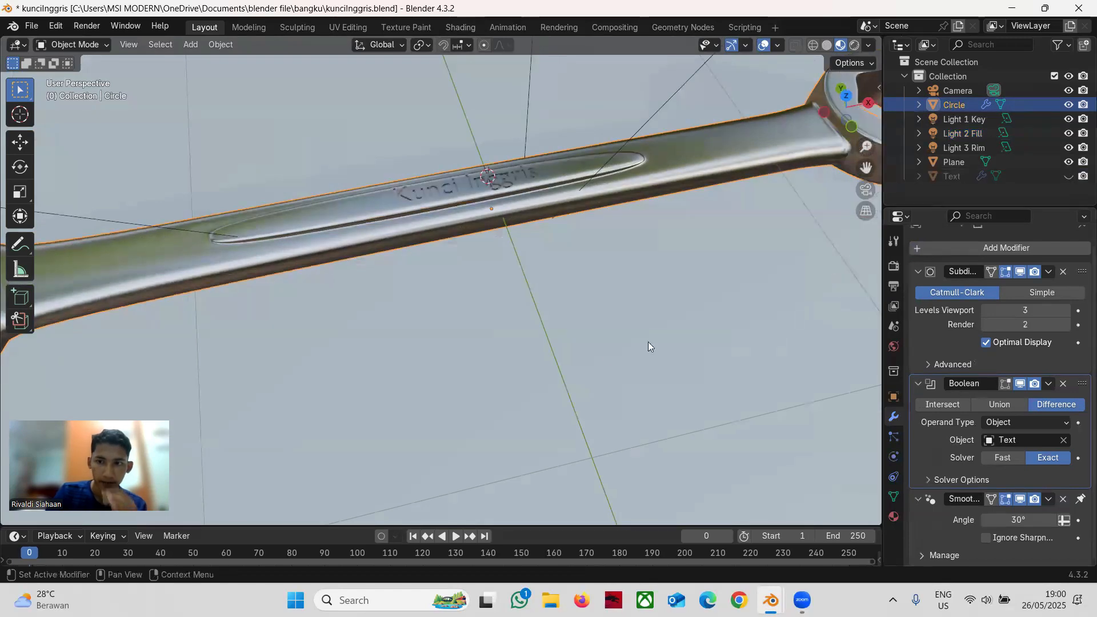
middle_click_drag(530, 316, 577, 312)
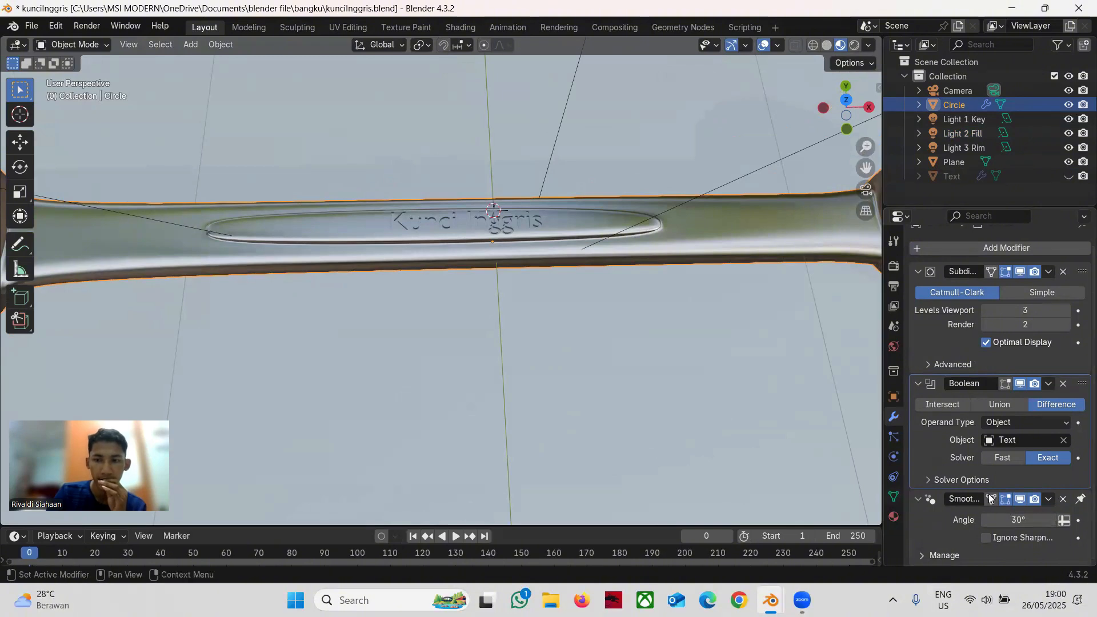
- Review the wrench's material settings and inspect its base colour
scroll(625, 310, "down", 3)
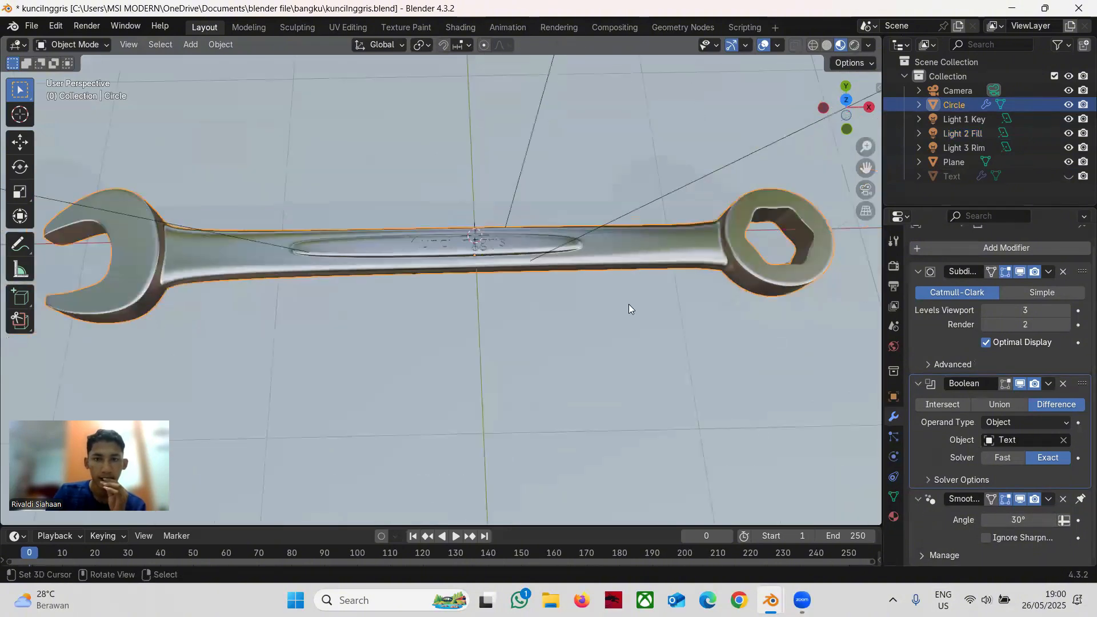
scroll(630, 309, "down", 2)
left_click(894, 516)
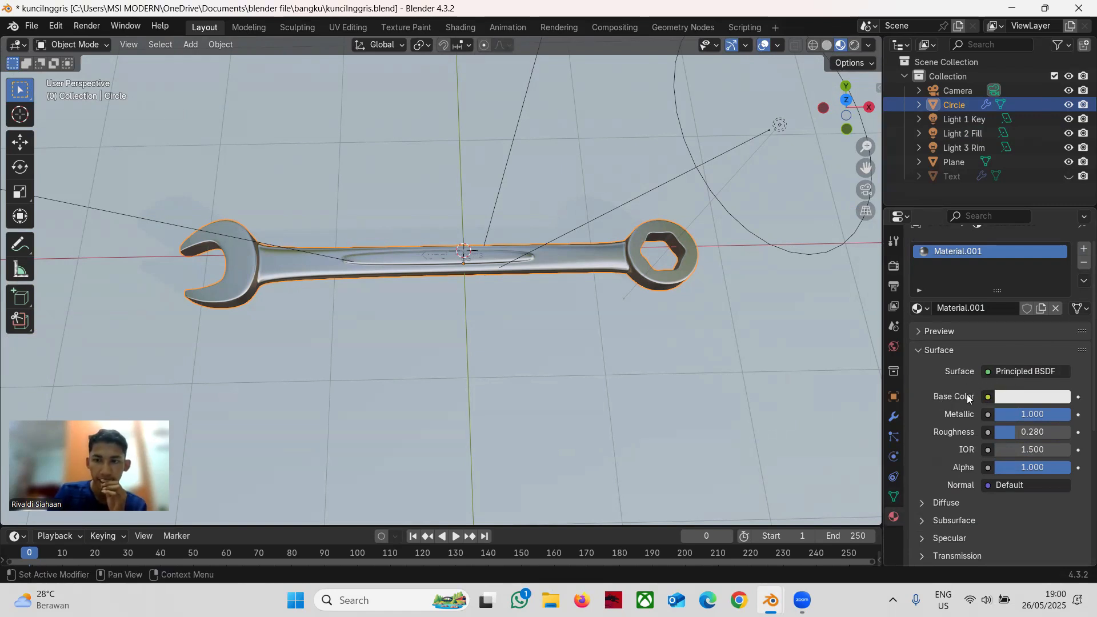
left_click(1025, 396)
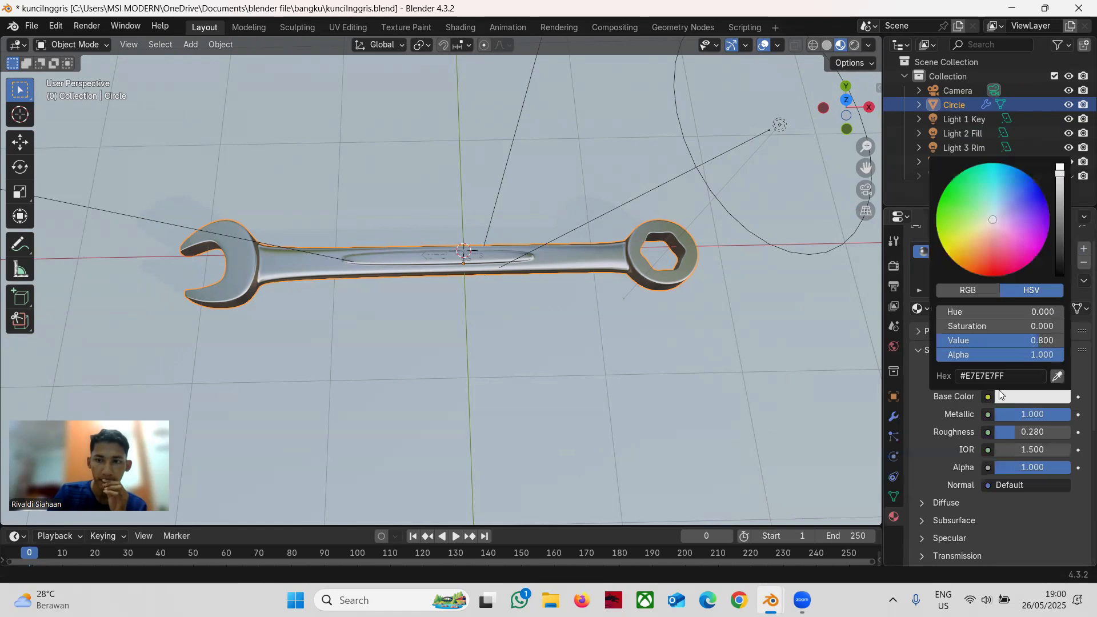
left_click(1004, 393)
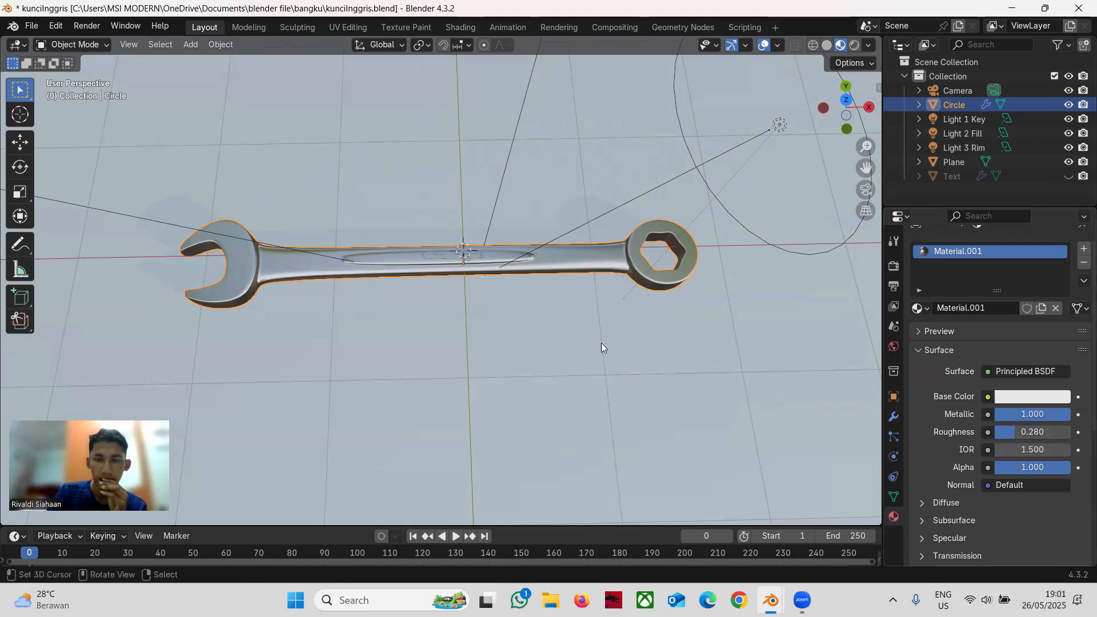
- Inspect the wrench's mesh in Edit Mode from several angles, then return to Object Mode
scroll(451, 289, "down", 8)
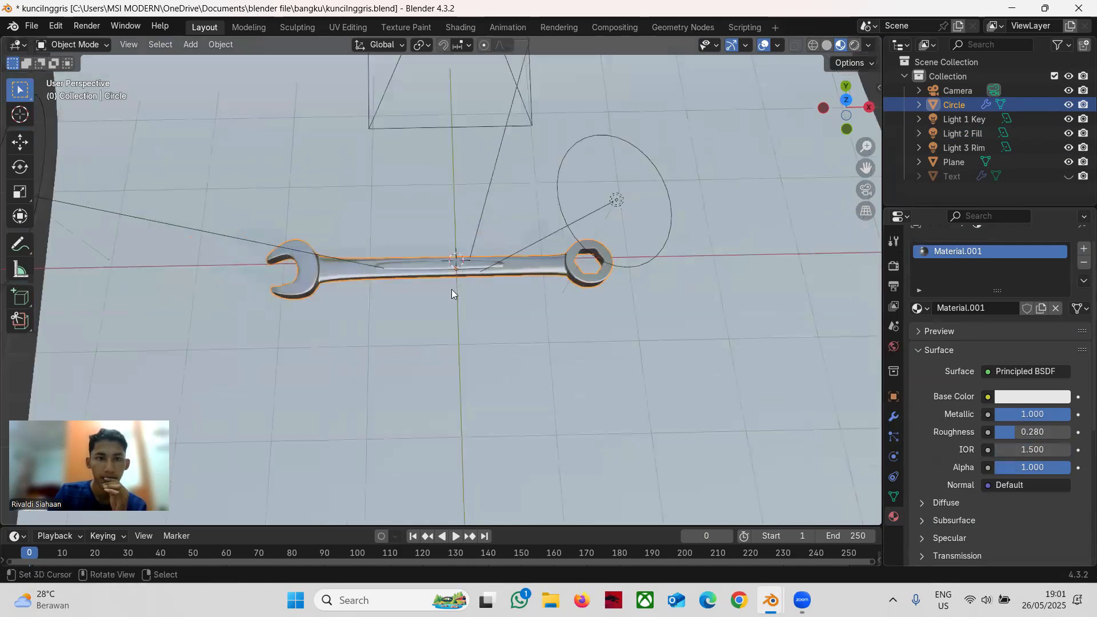
scroll(452, 289, "up", 2)
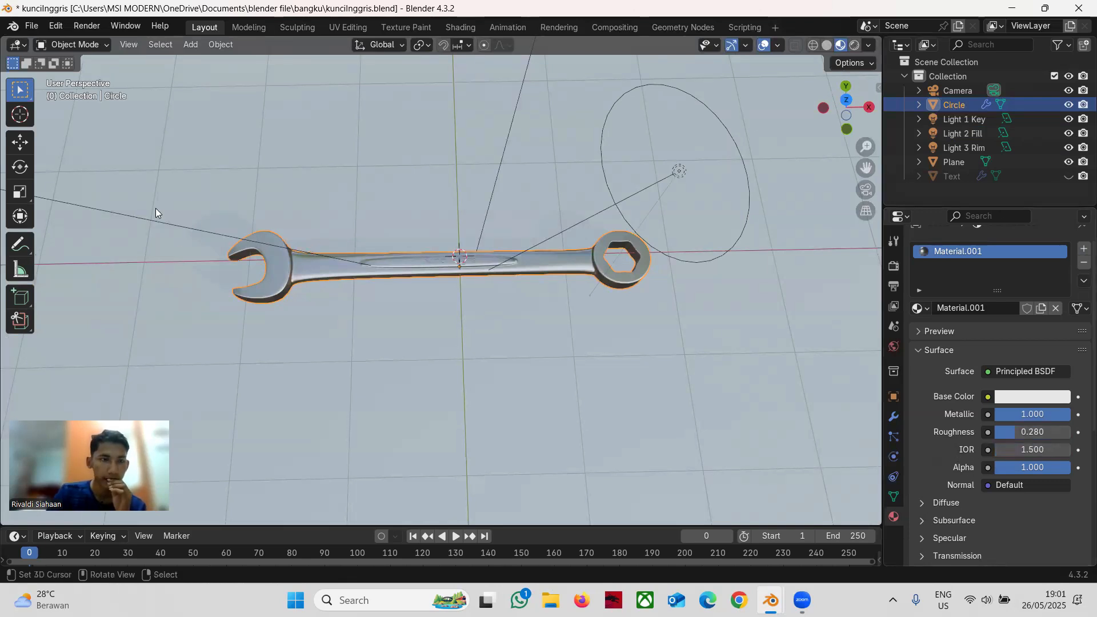
left_click(70, 42)
left_click(91, 77)
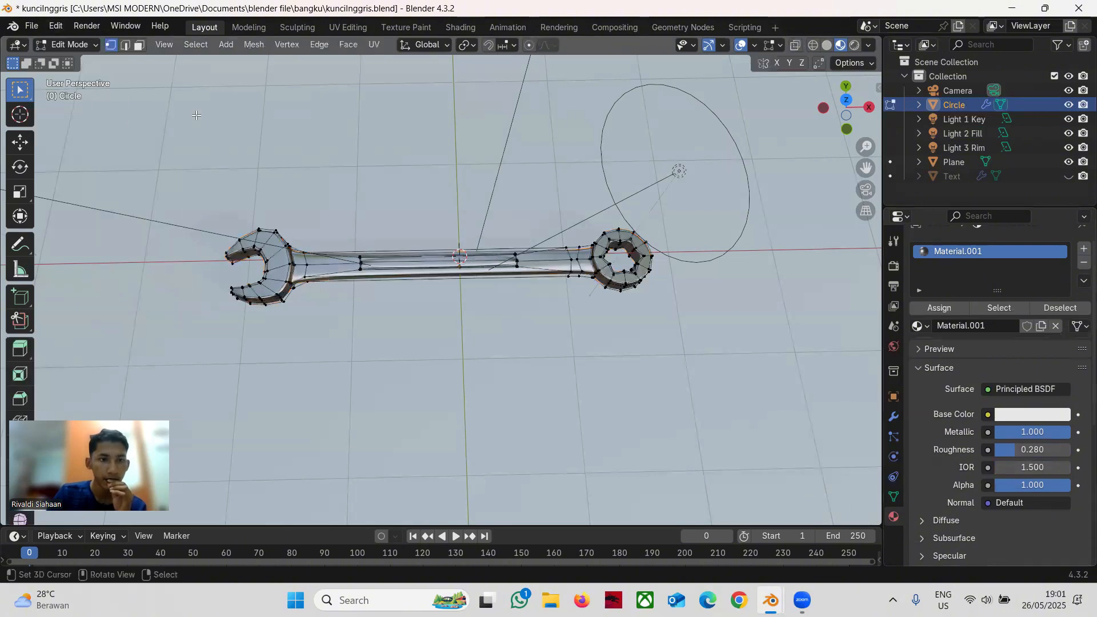
middle_click_drag(428, 258, 423, 235)
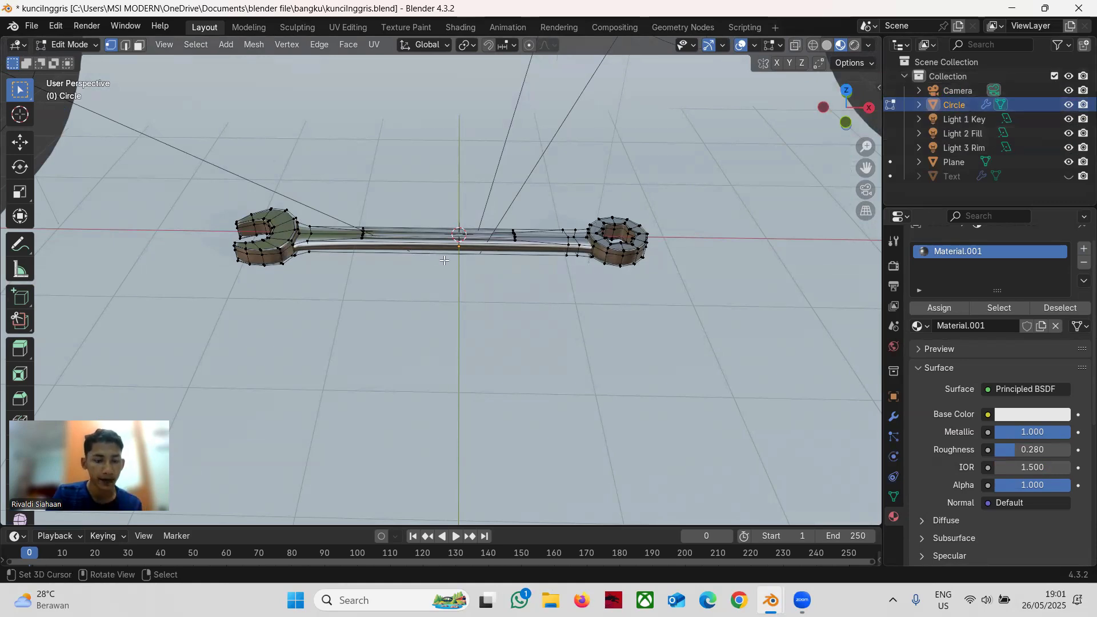
middle_click_drag(443, 260, 470, 212)
key("Tab")
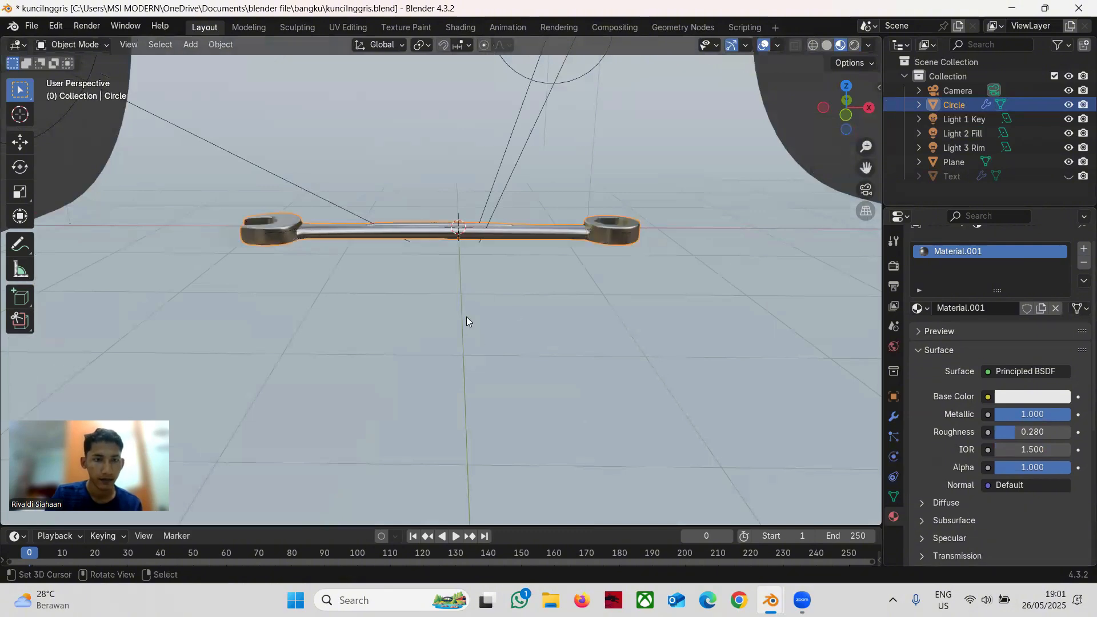
- Set the viewport shading to Rendered and view the wrench through the scene camera
middle_click_drag(466, 317, 531, 326)
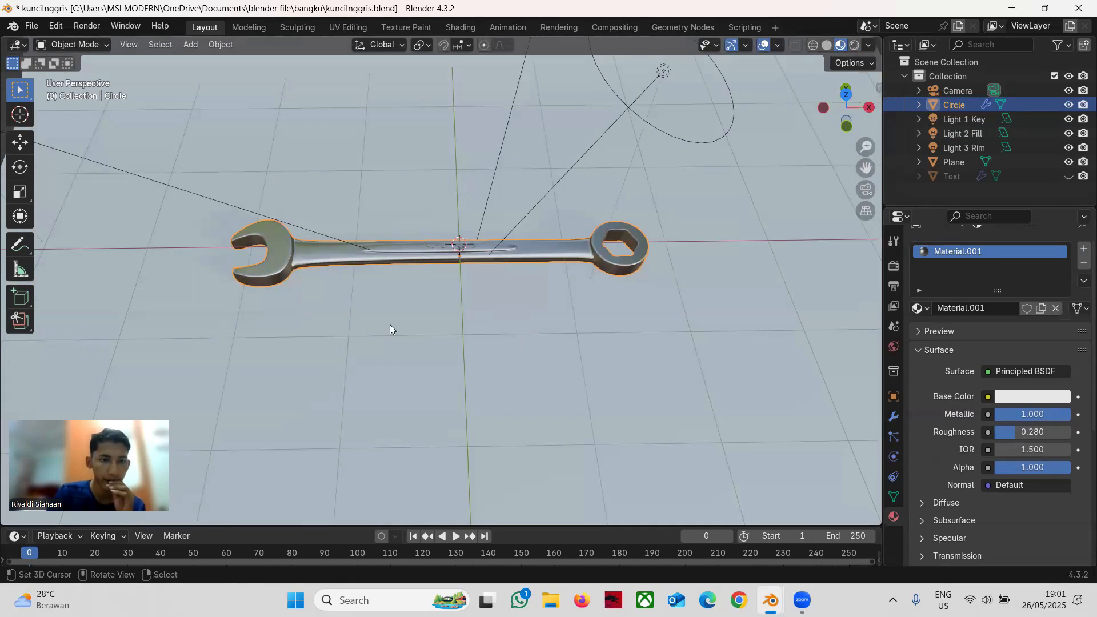
key("z")
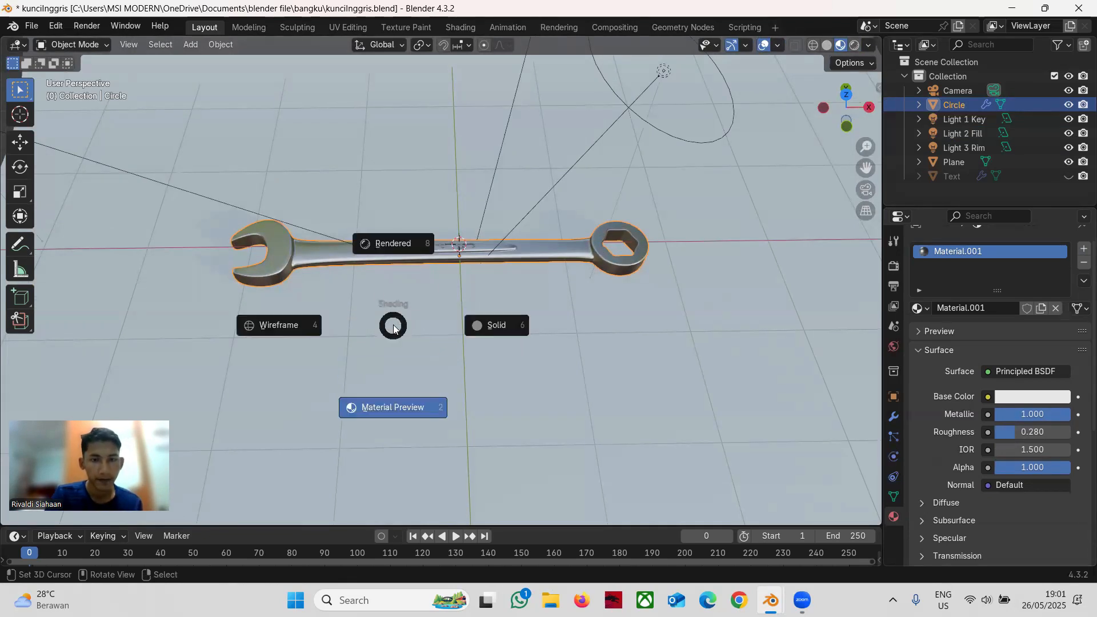
left_click(372, 249)
key("KP_0")
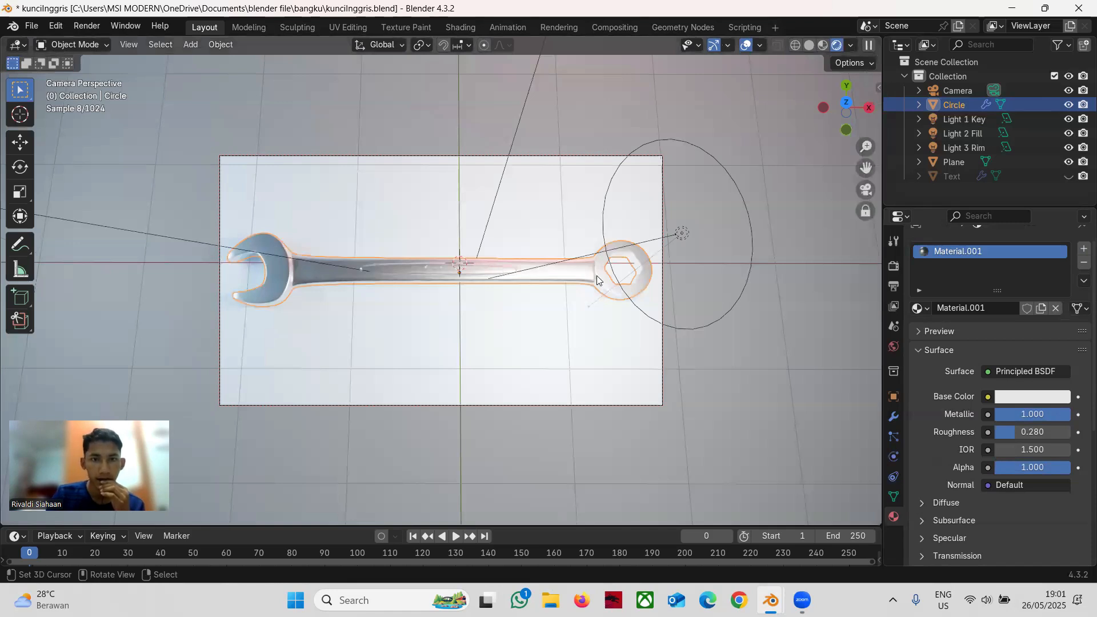
- Select the key light near the wrench's ring end and set its power to 300 W
left_click(683, 231)
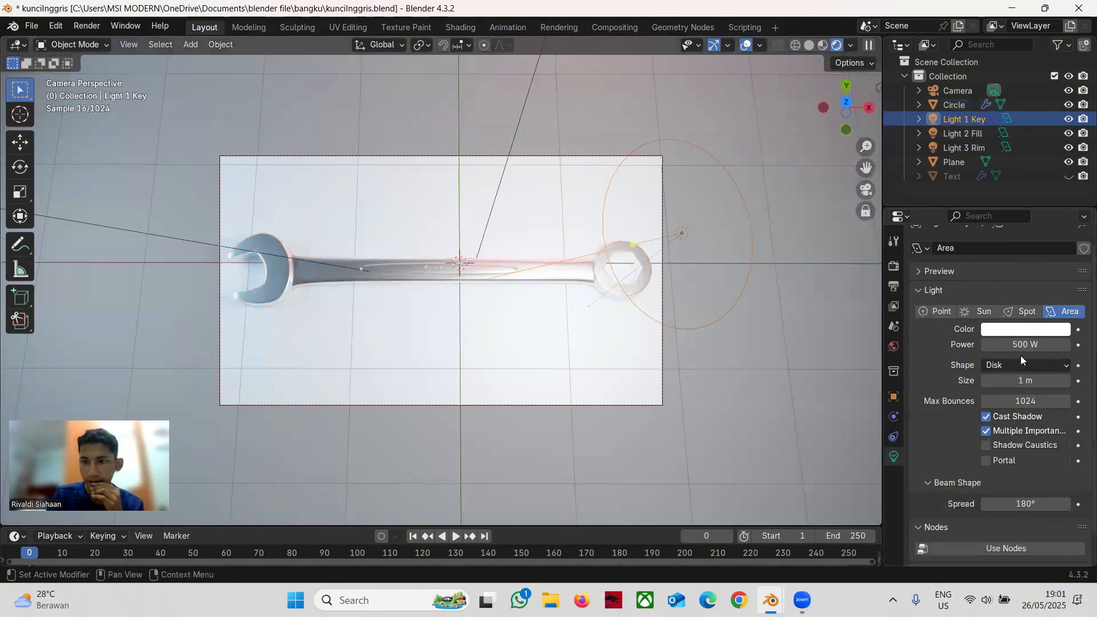
left_click(1003, 345)
left_click(992, 344)
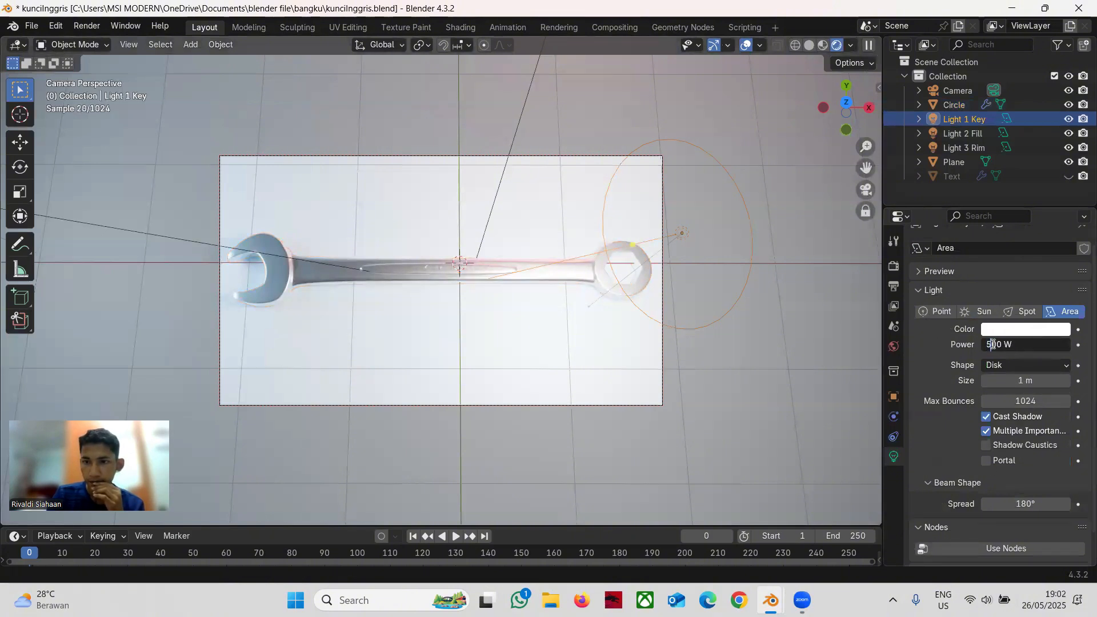
key("BackSpace")
type("3")
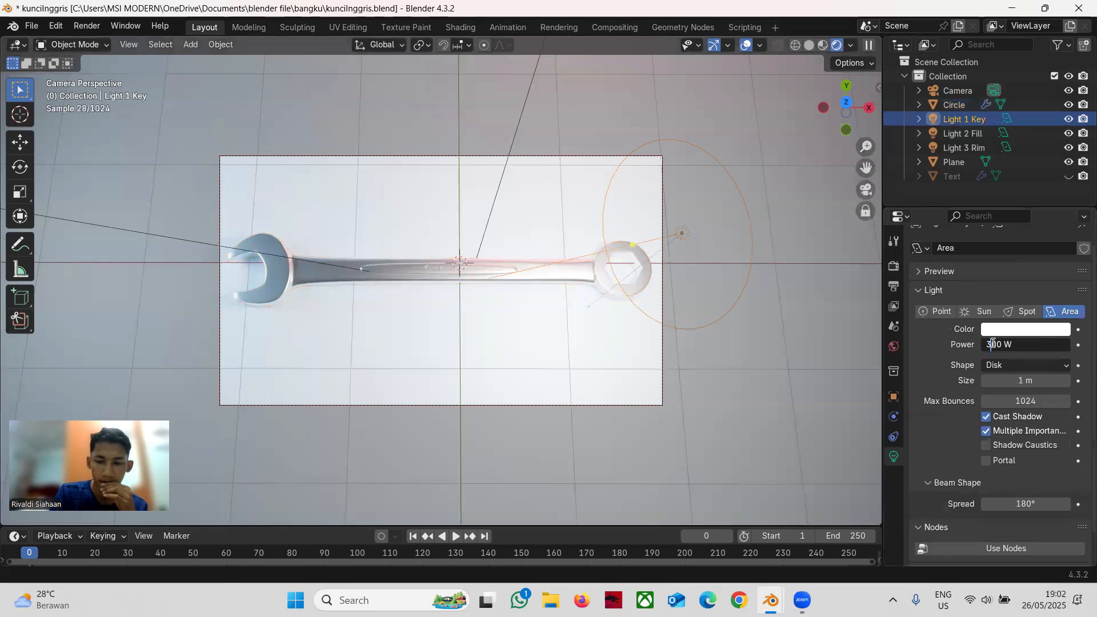
key("Return")
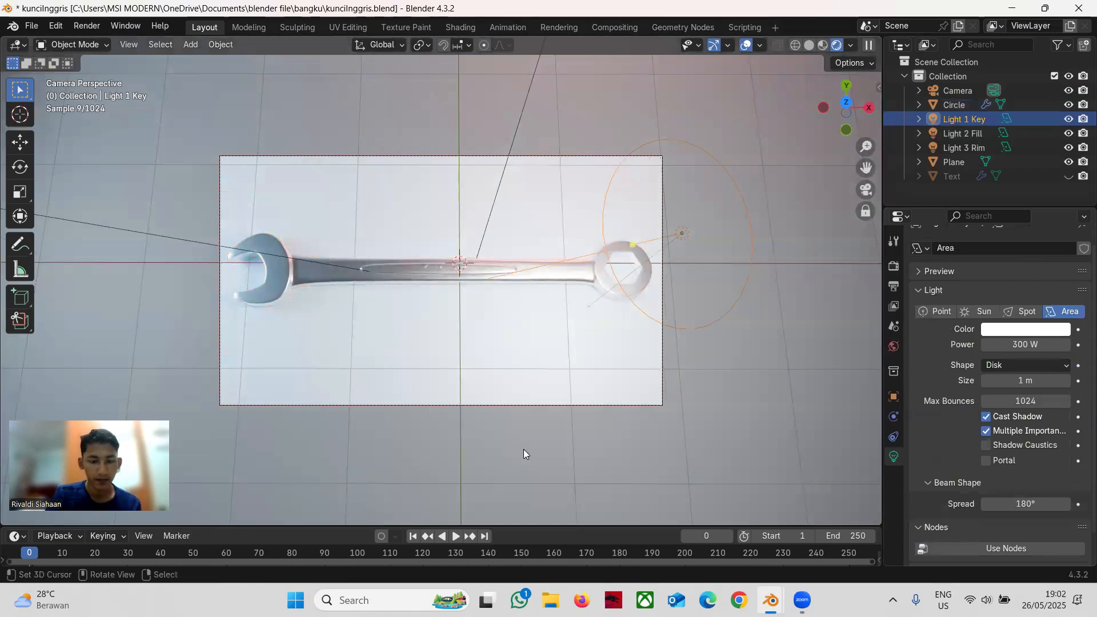
- Switch the wrench's viewport shading back to Material Preview and stay in the kunciInggris file
key("z")
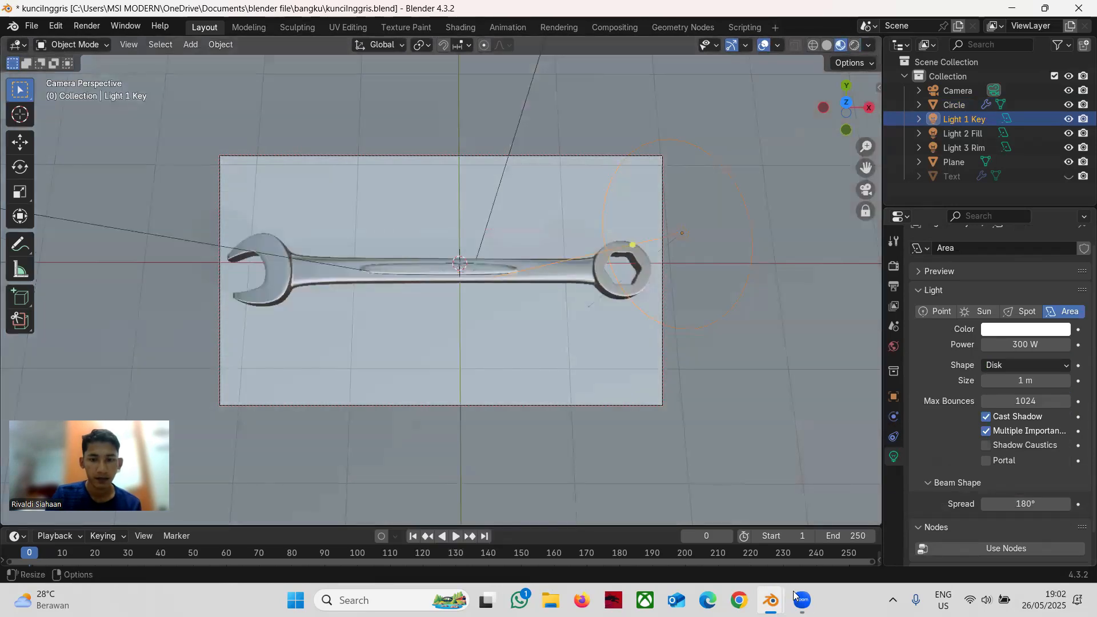
mouse_move(771, 599)
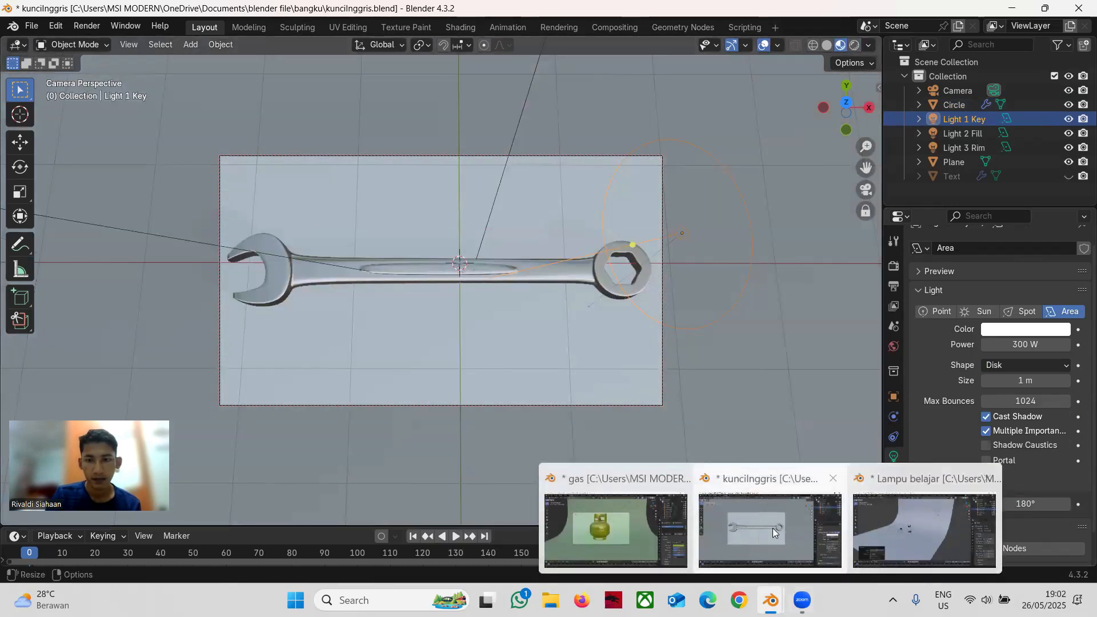
left_click(772, 531)
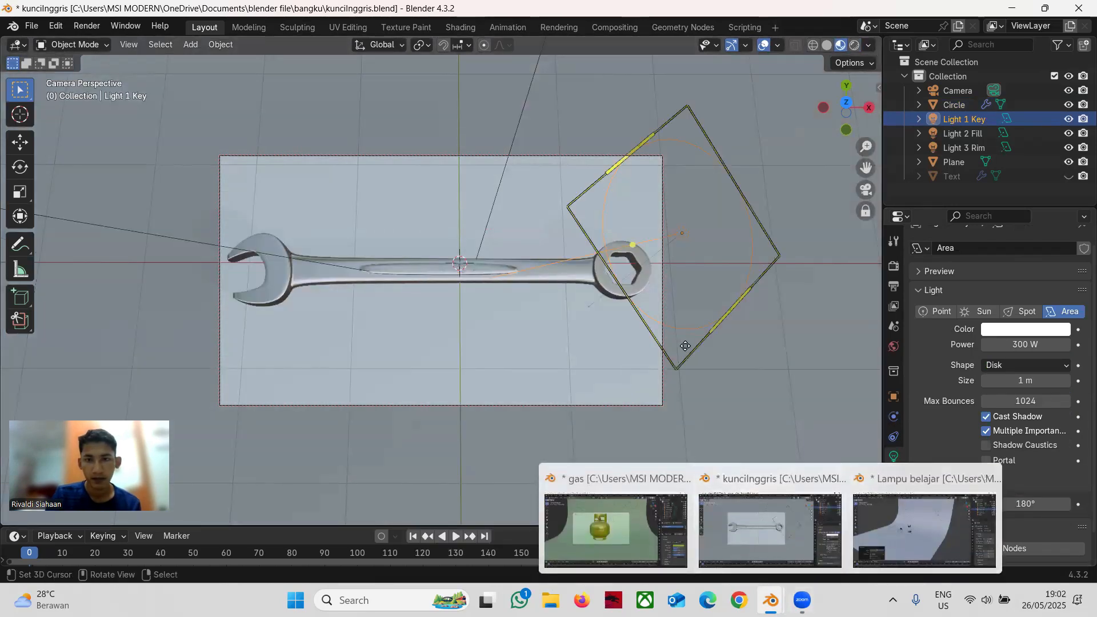
- Reselect the key light near the wrench's ring end and open its power value for editing
left_click(680, 232)
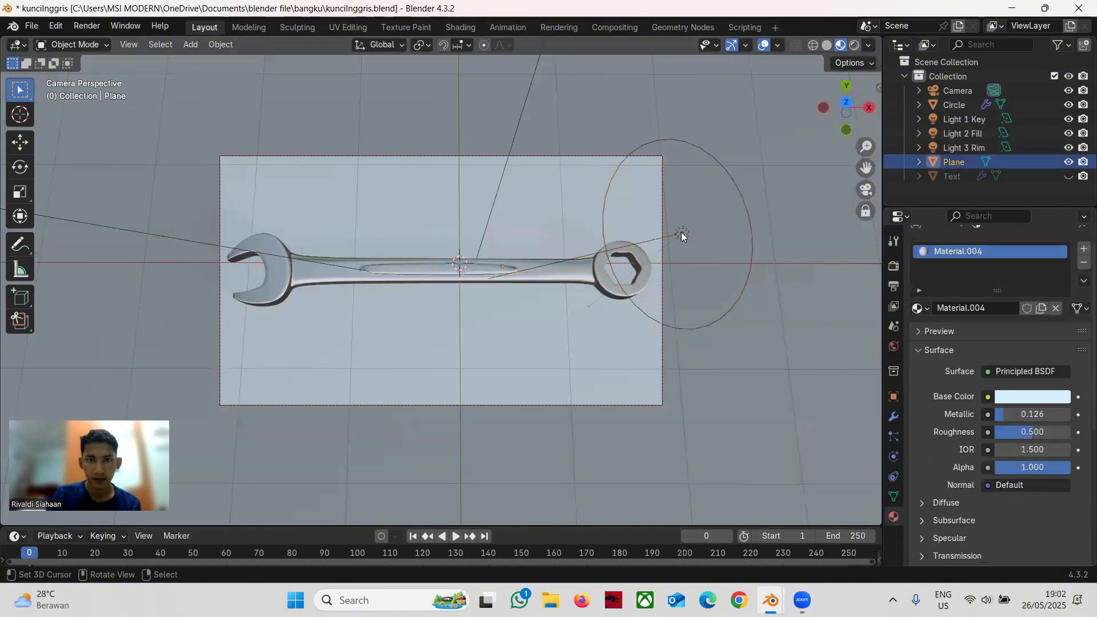
left_click(681, 231)
double_click(1005, 344)
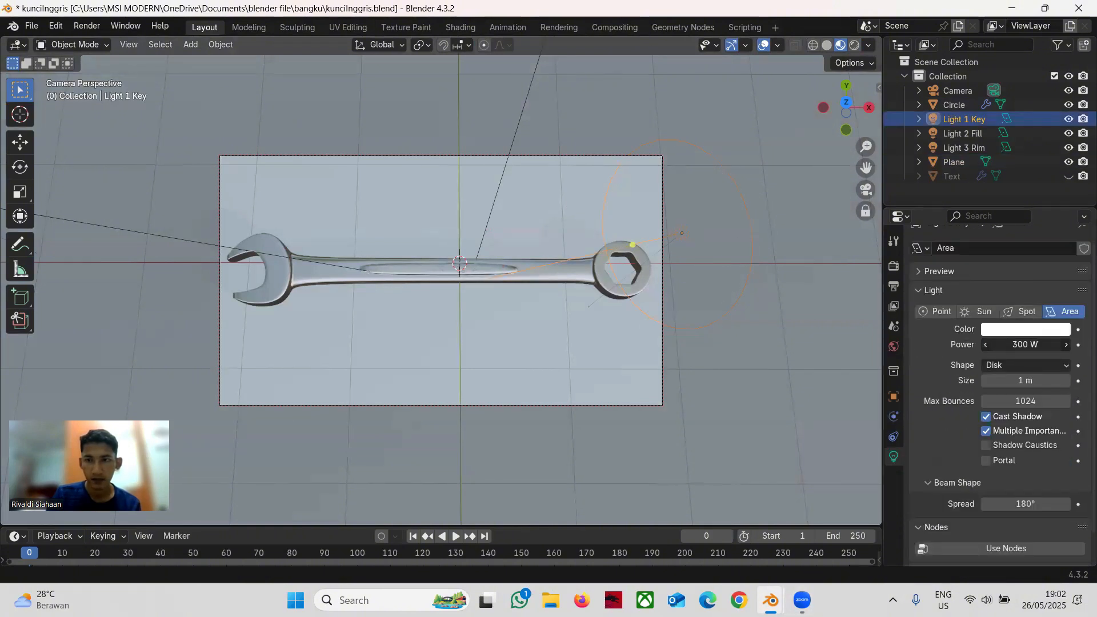
left_click(991, 343)
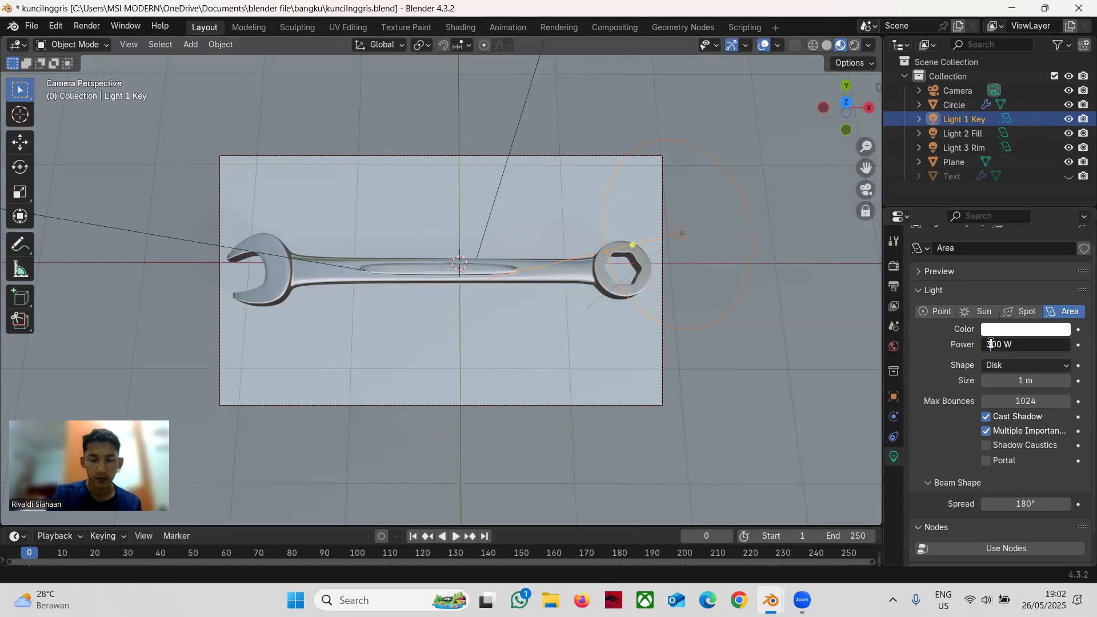
- Switch to the Lampu belajar file and view the desk lamp up close
mouse_move(770, 599)
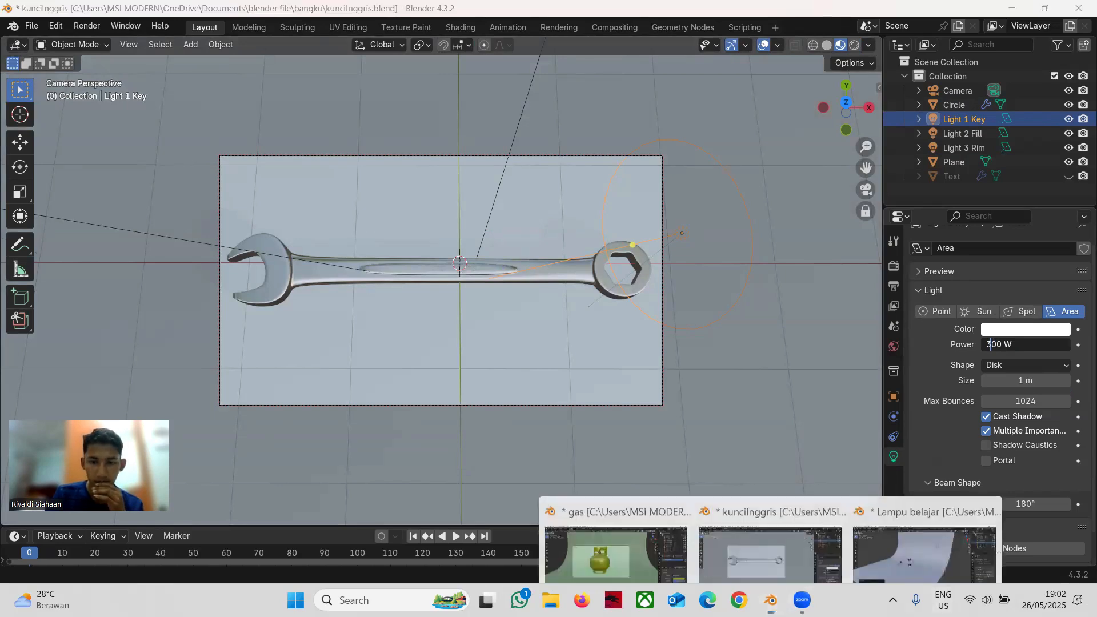
left_click(914, 524)
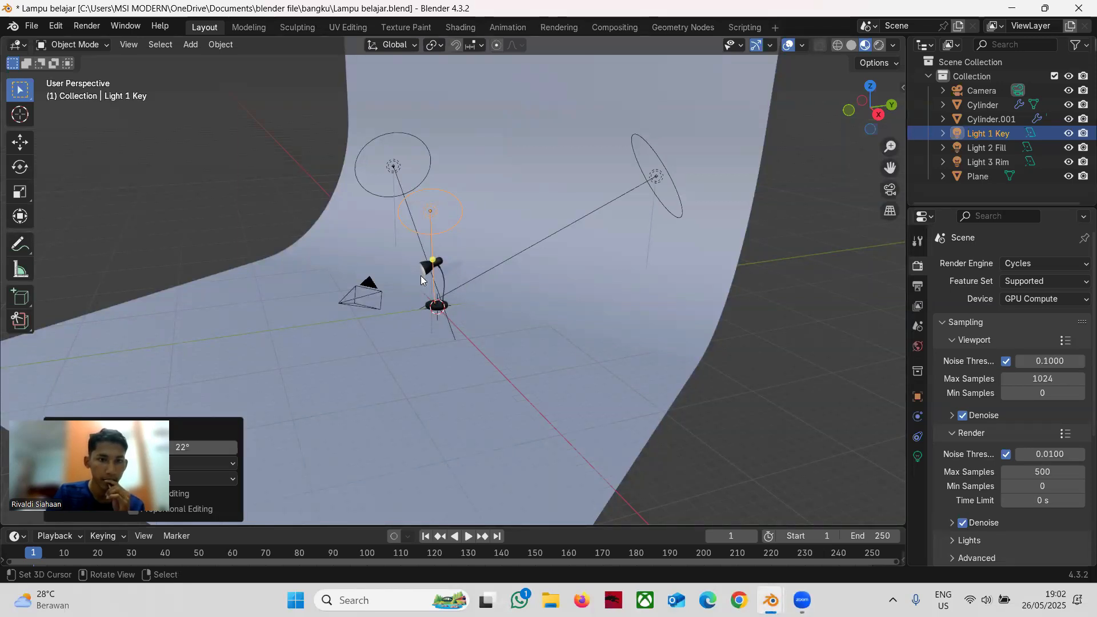
scroll(442, 290, "up", 5)
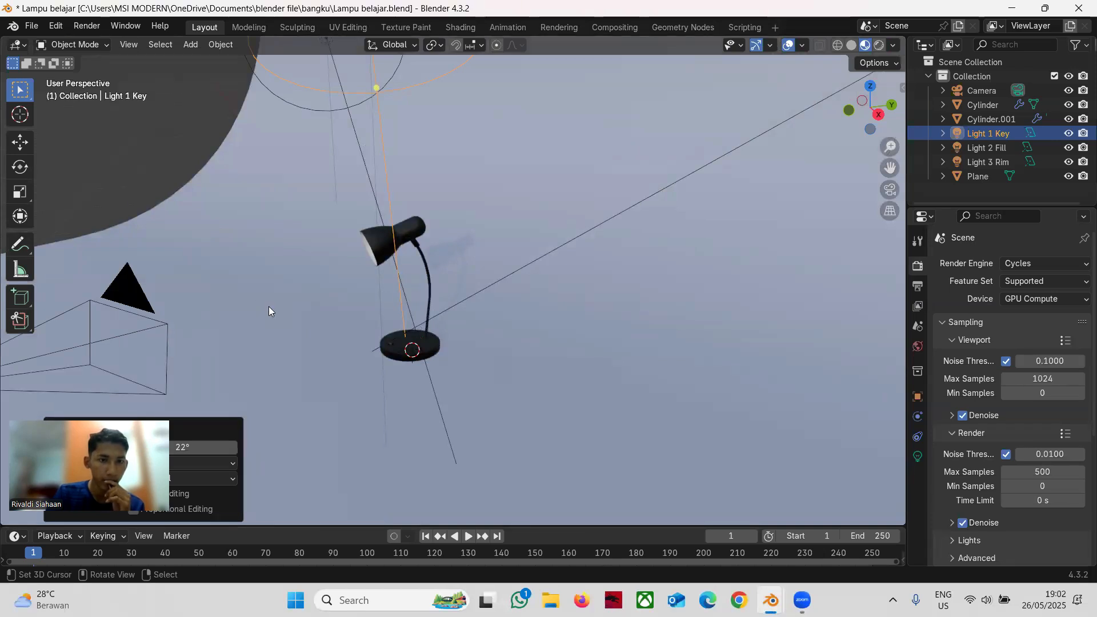
middle_click_drag(269, 306, 387, 185)
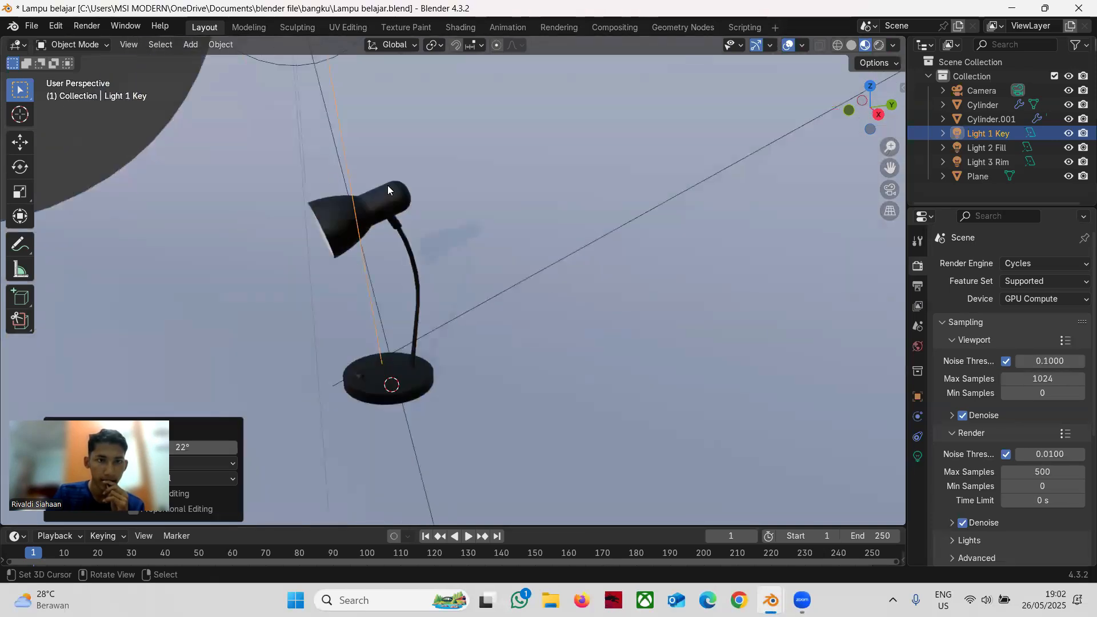
- Select the lamp's shade and stem object and review its Smooth by Angle modifier
left_click(389, 201)
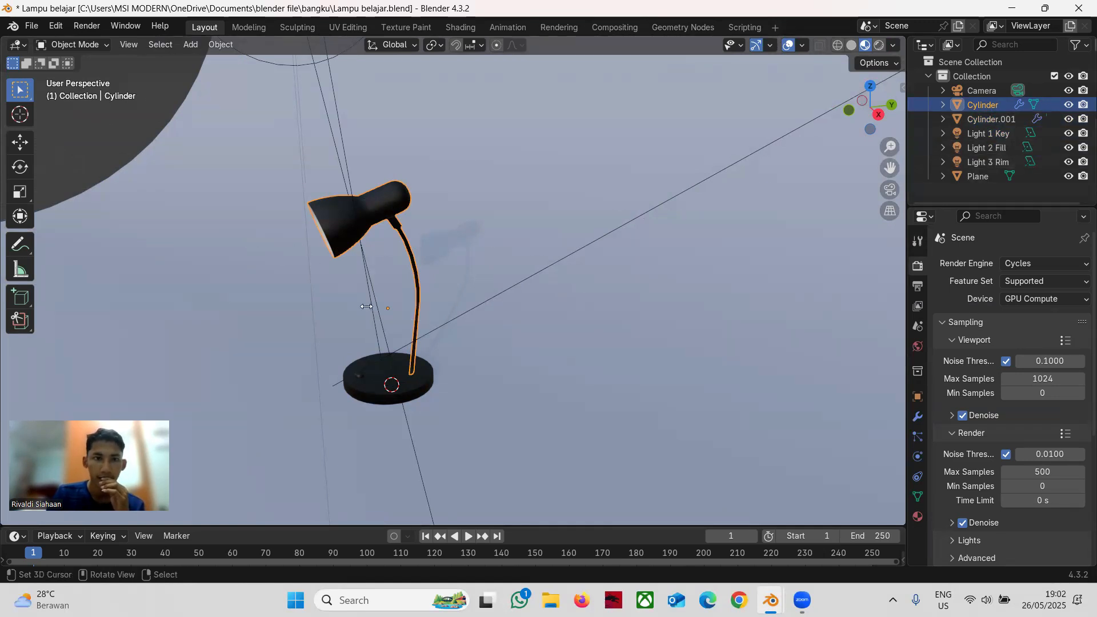
middle_click_drag(405, 280, 548, 285)
left_click(917, 416)
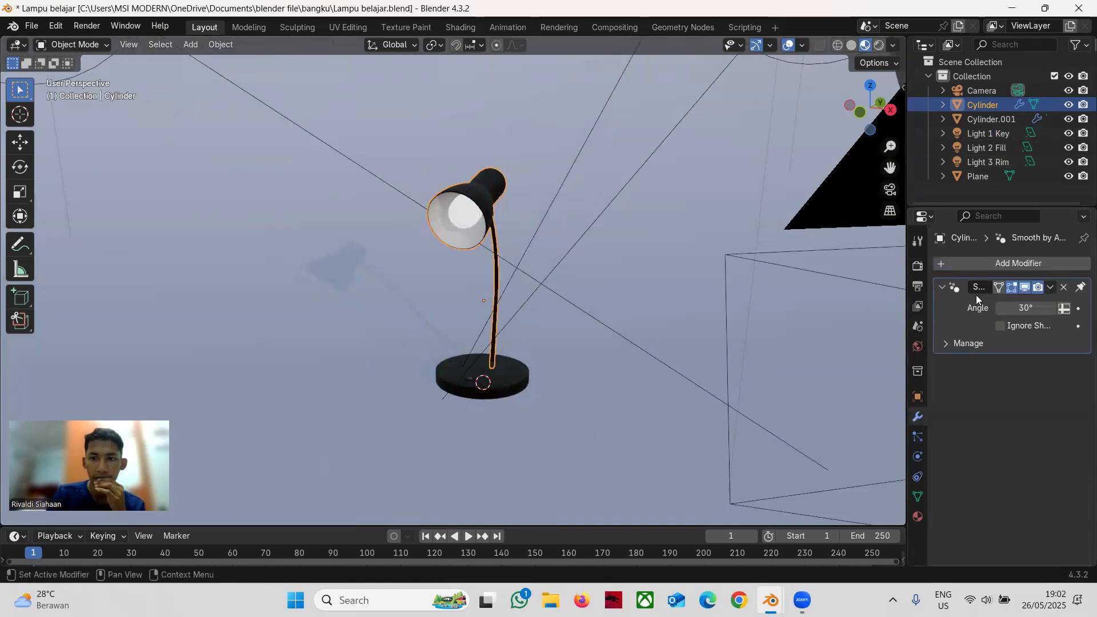
scroll(467, 267, "up", 3)
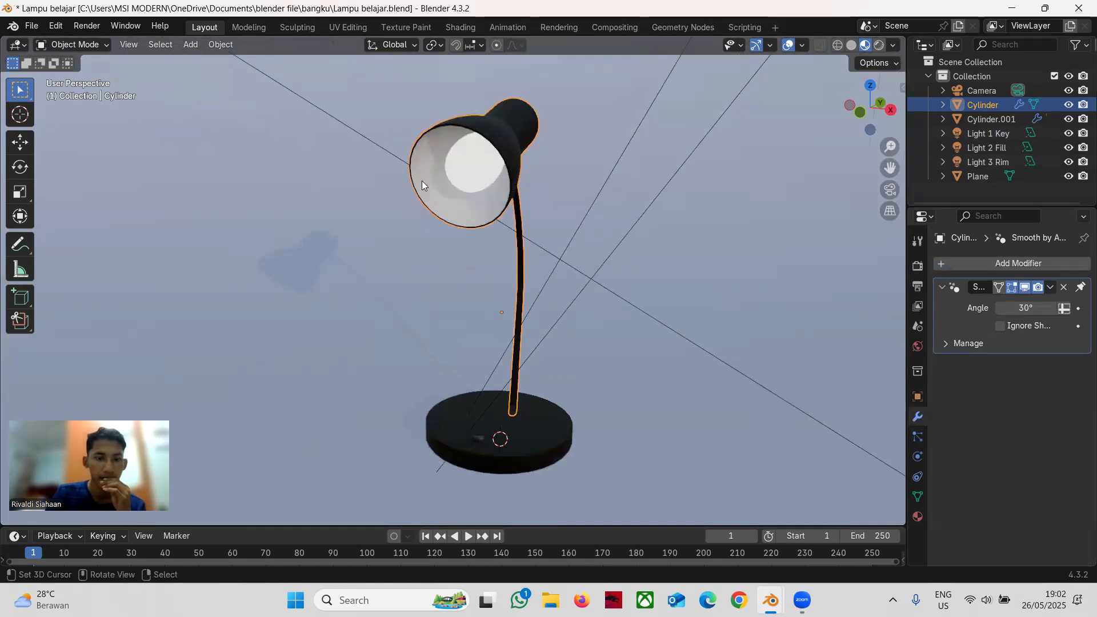
- Examine the mesh of the lamp's shade and stem in Edit Mode from the side
key("Tab")
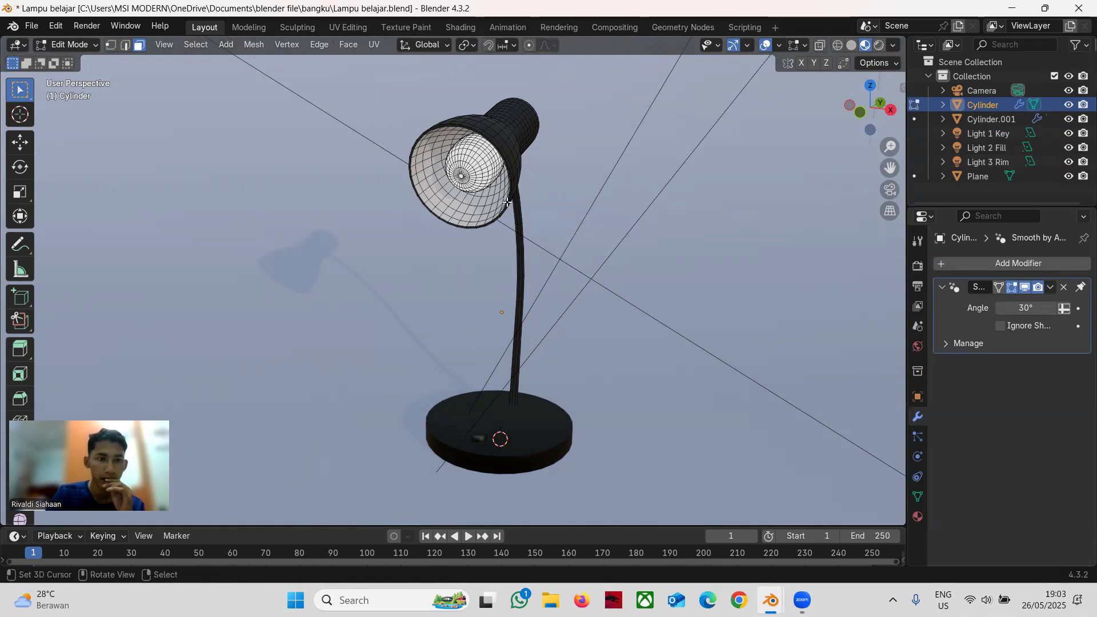
middle_click_drag(517, 318, 413, 325)
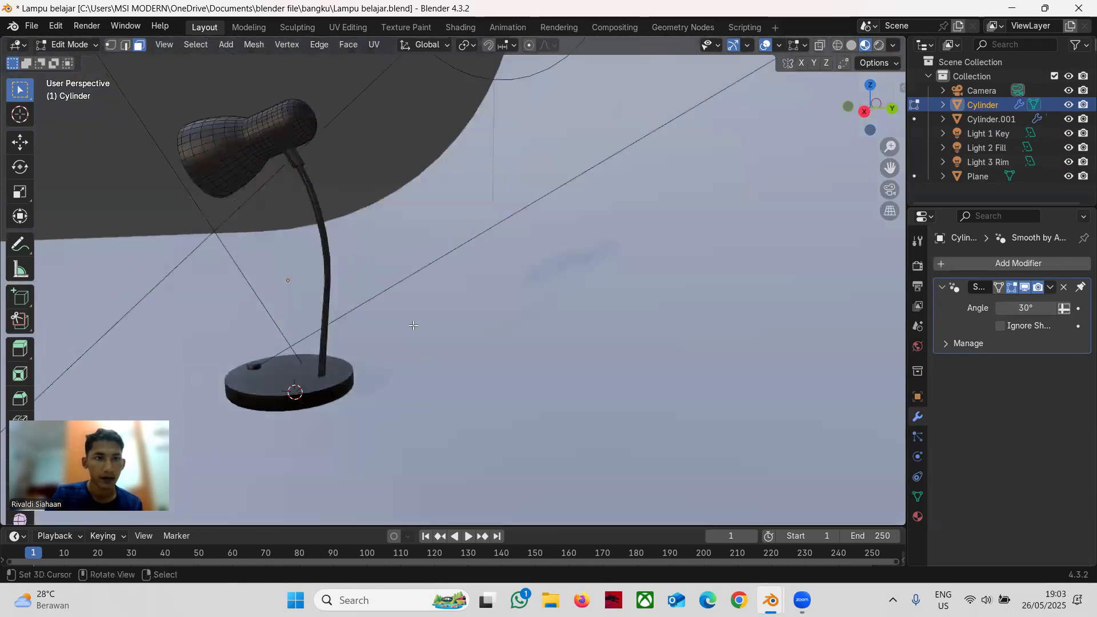
scroll(320, 303, "up", 4)
scroll(274, 269, "down", 2)
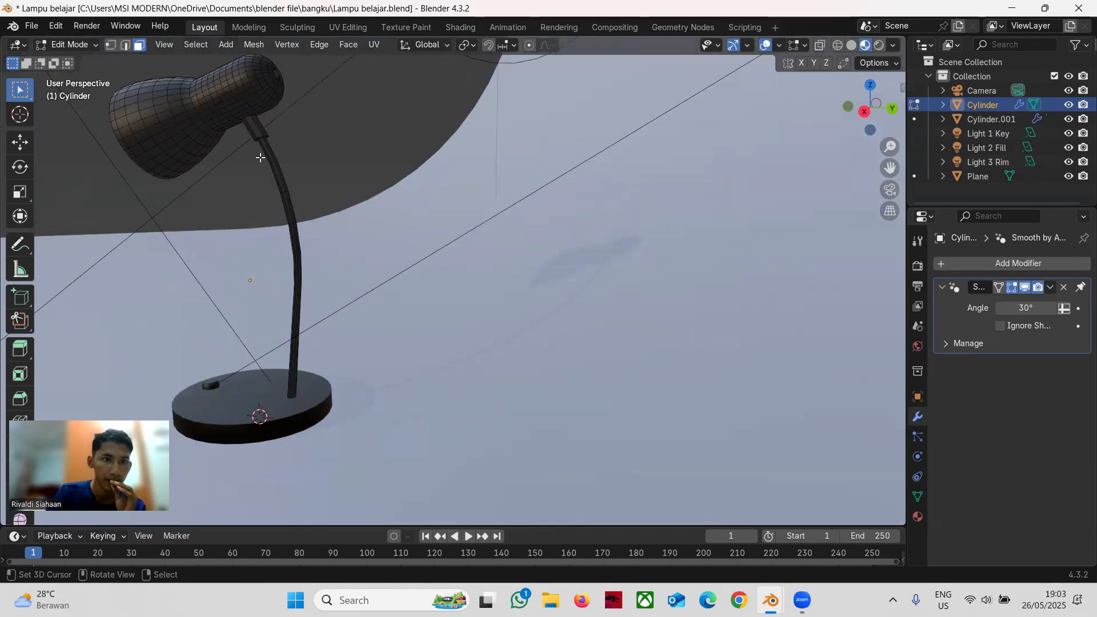
- Preview the desk lamp in Rendered shading, then return the viewport to Material Preview
key("z")
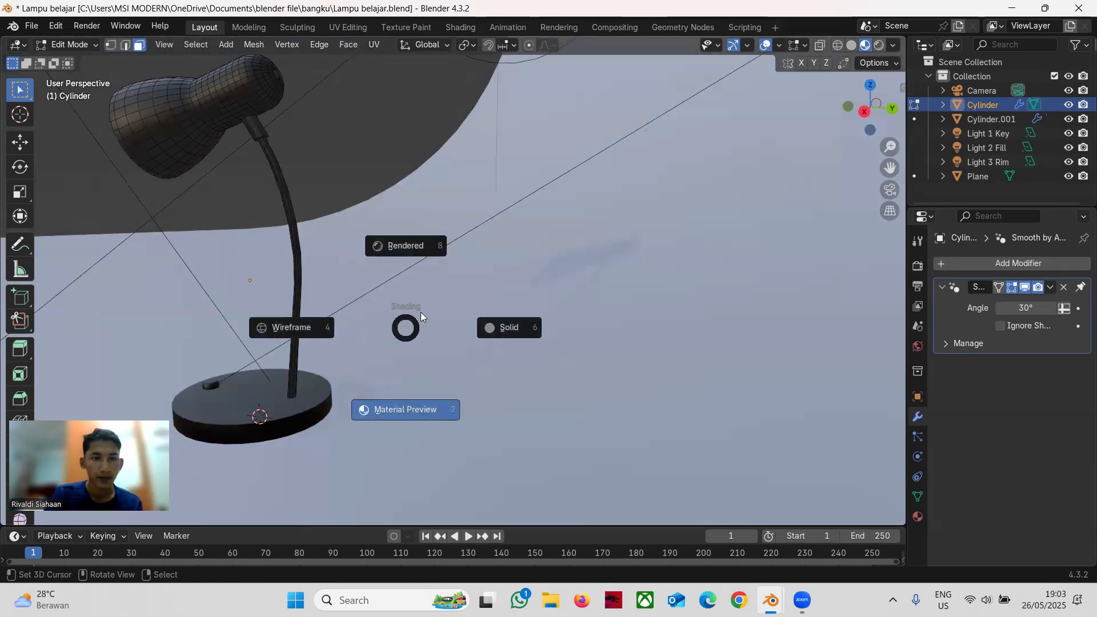
left_click(398, 246)
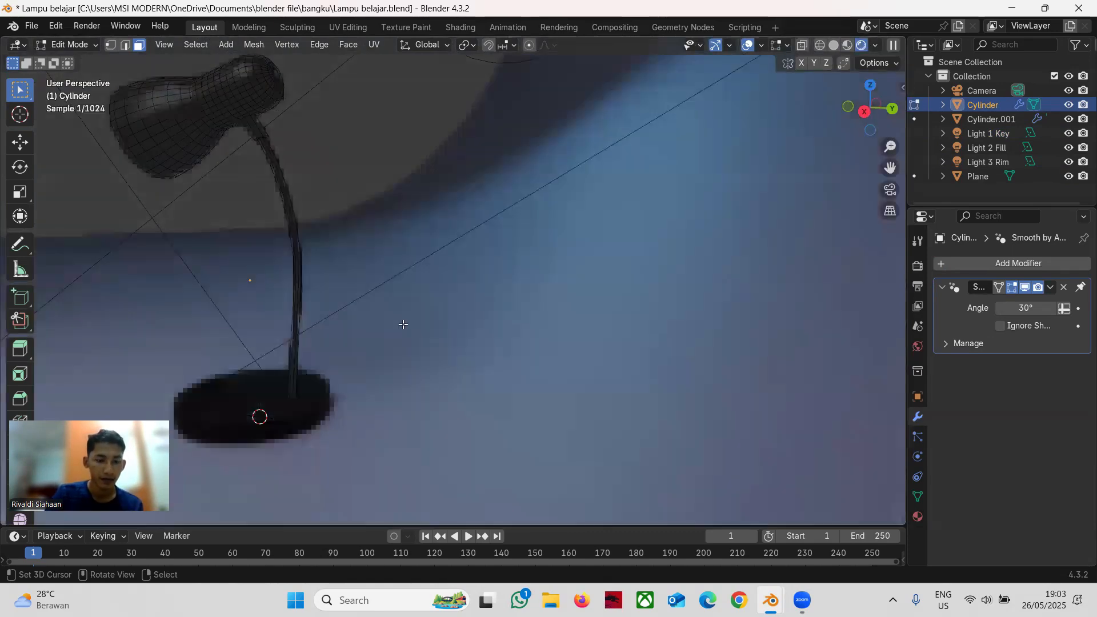
key("z")
left_click(423, 403)
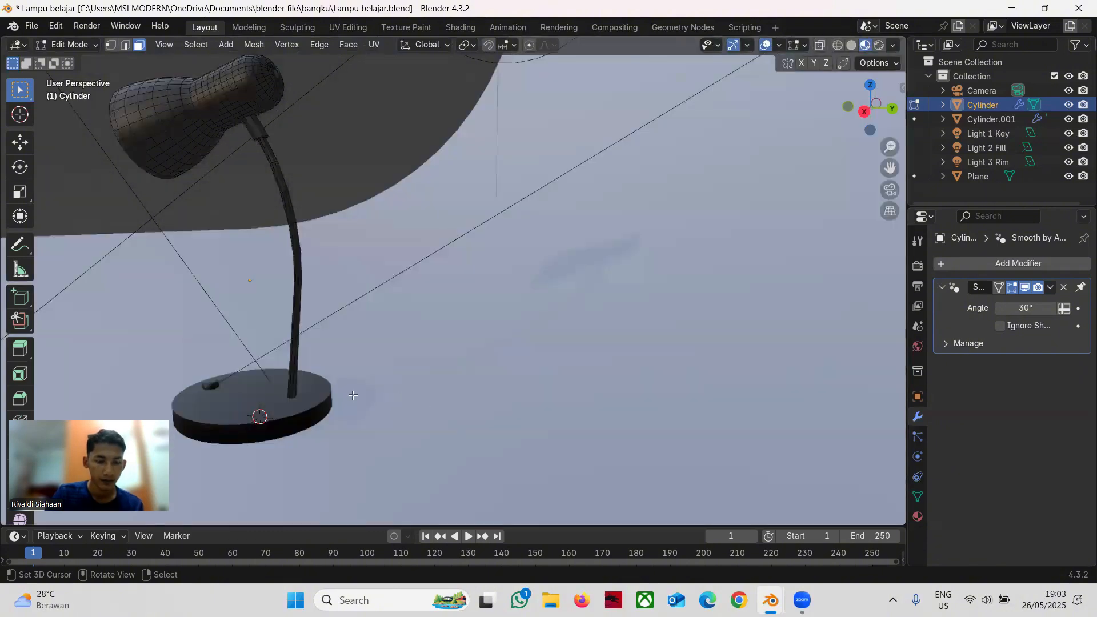
- Return to Object Mode and review the lamp's Material.001 and Material.002 settings
key("Tab")
middle_click_drag(399, 394, 913, 535)
left_click(917, 516)
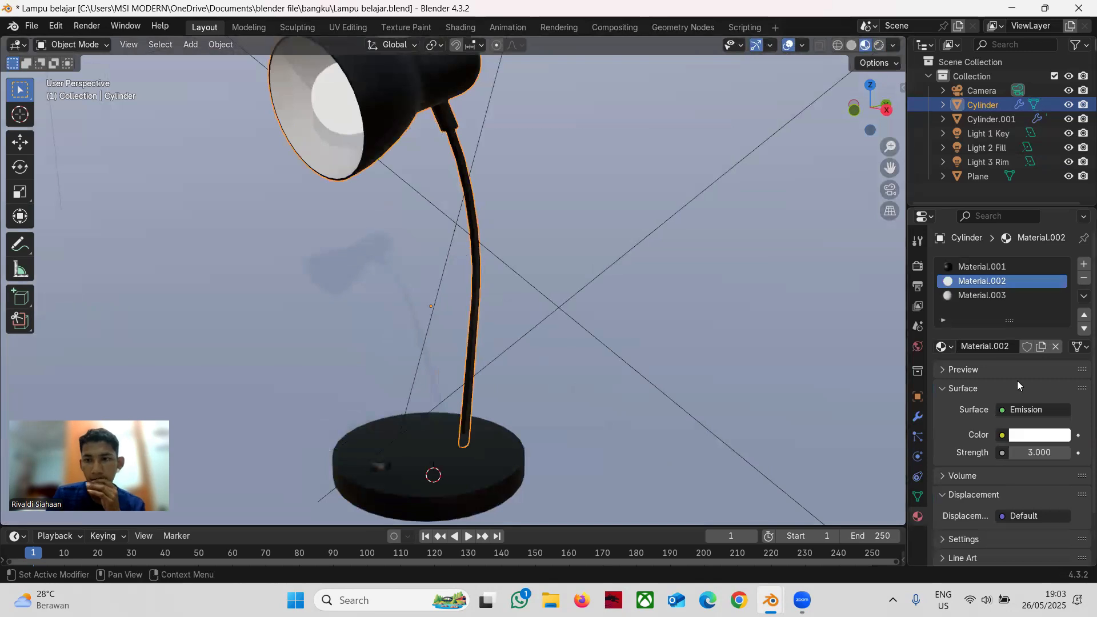
left_click(997, 266)
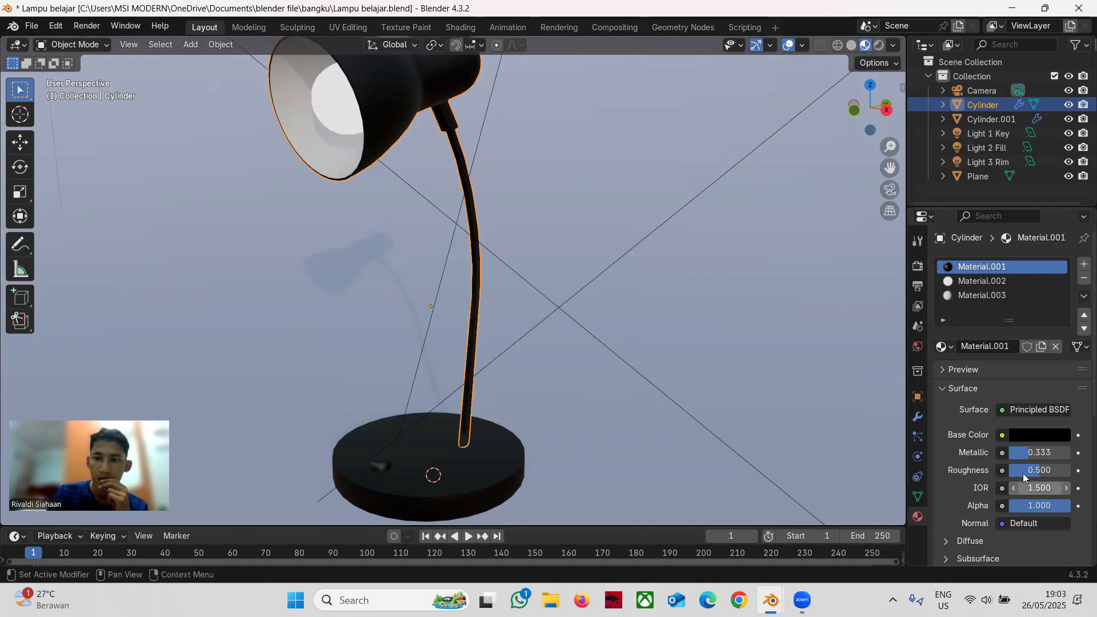
left_click(1037, 436)
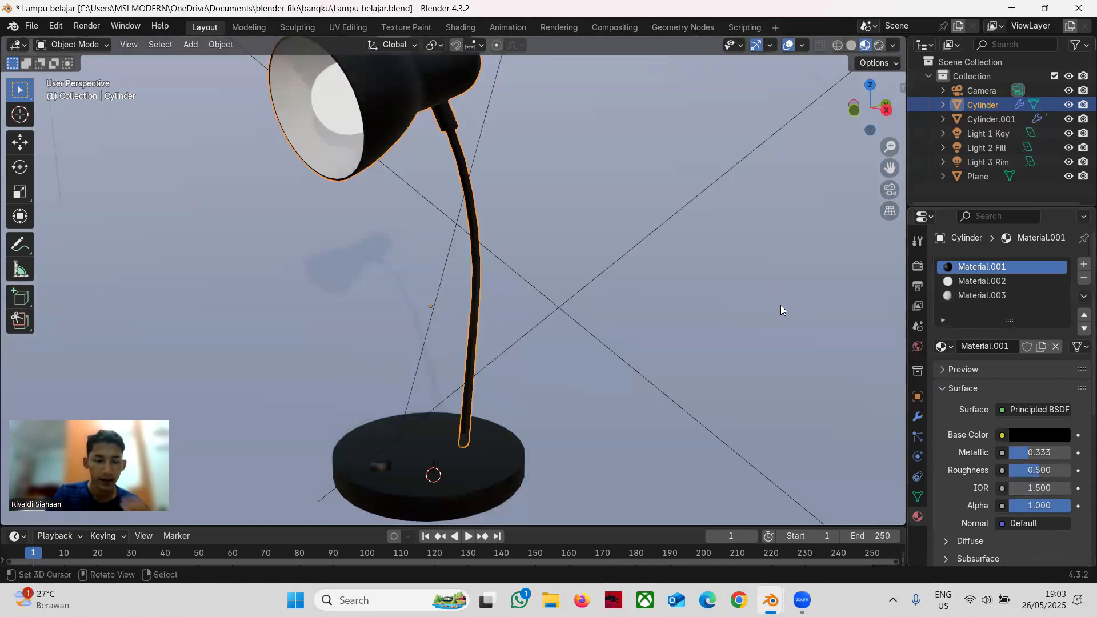
left_click(981, 281)
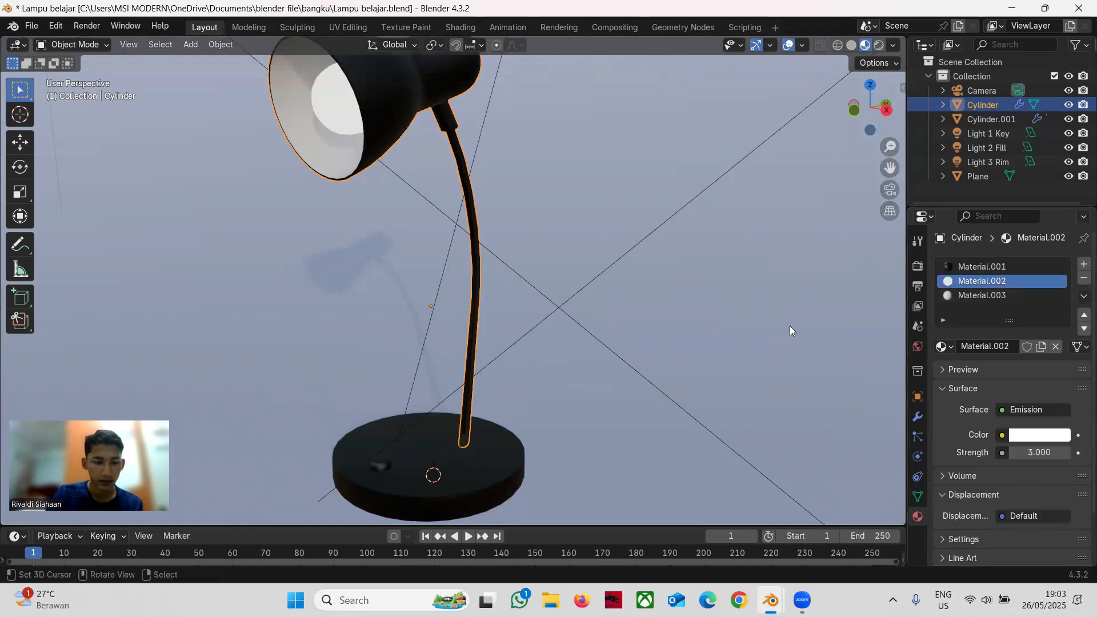
- In Edit Mode, pick individual faces inside the shade and on the bulb to check which material each uses, including Material.003's base color
key("Tab")
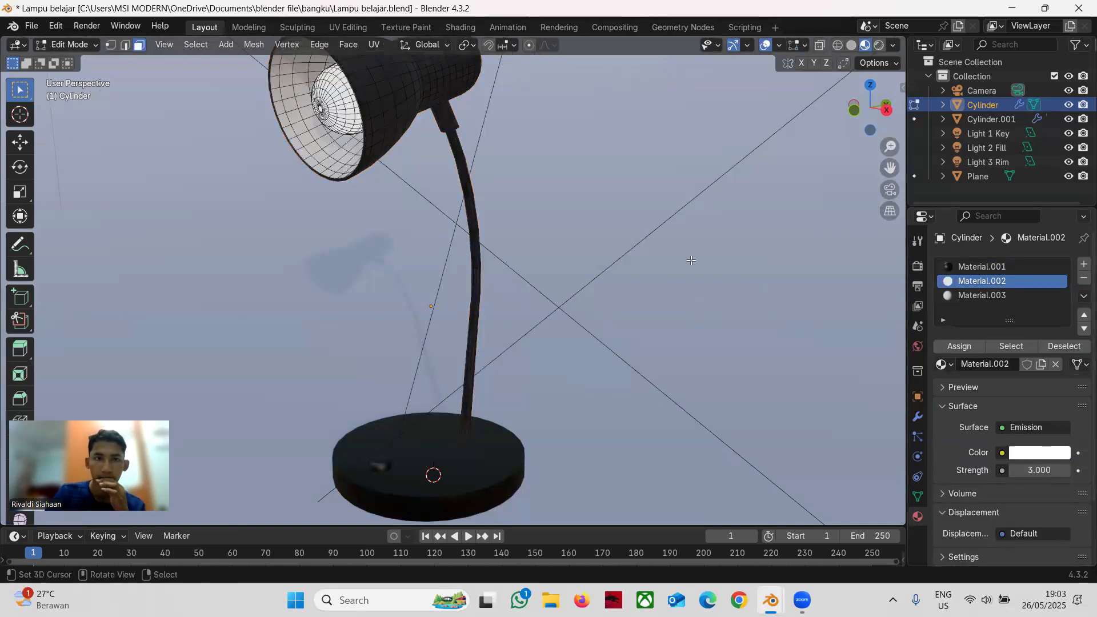
right_click(315, 68)
right_click(299, 78)
right_click(286, 82)
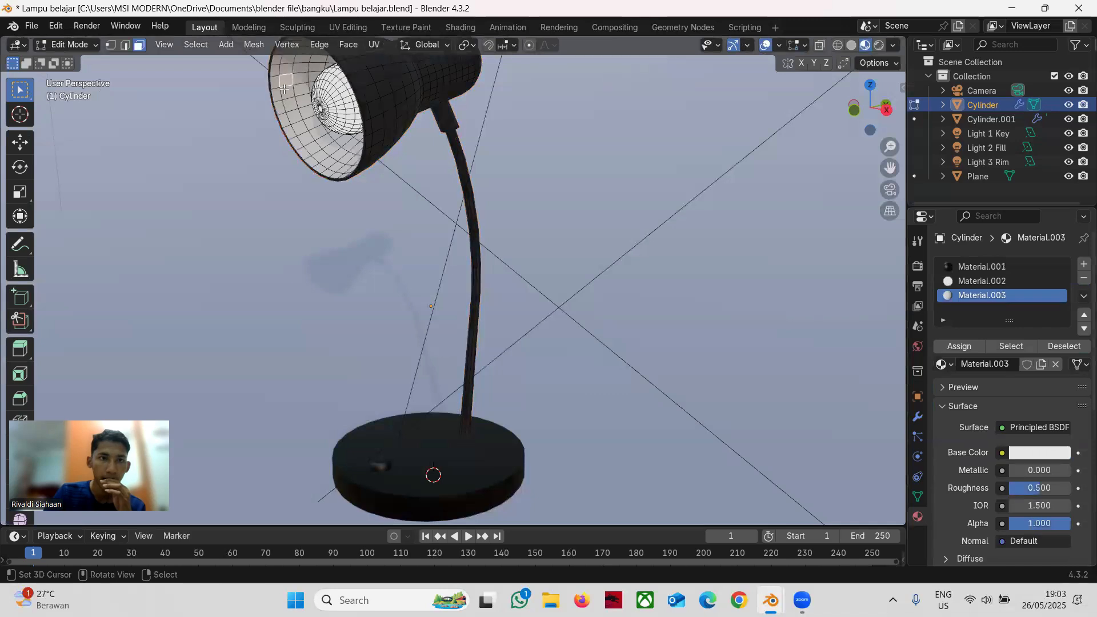
right_click(279, 94)
right_click(306, 110)
right_click(316, 69)
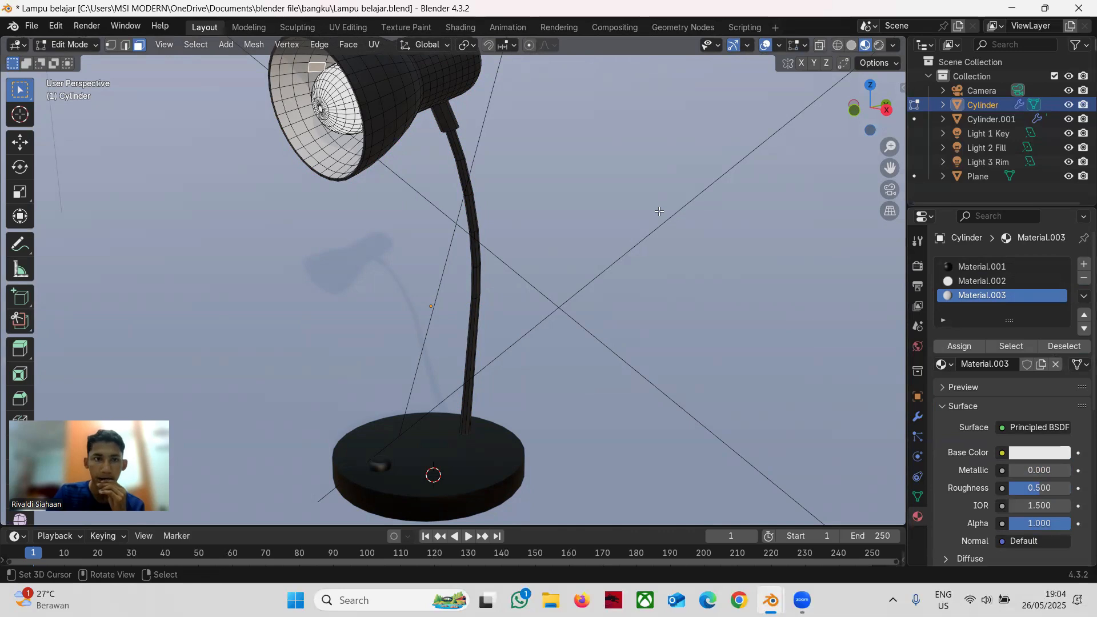
left_click(1031, 454)
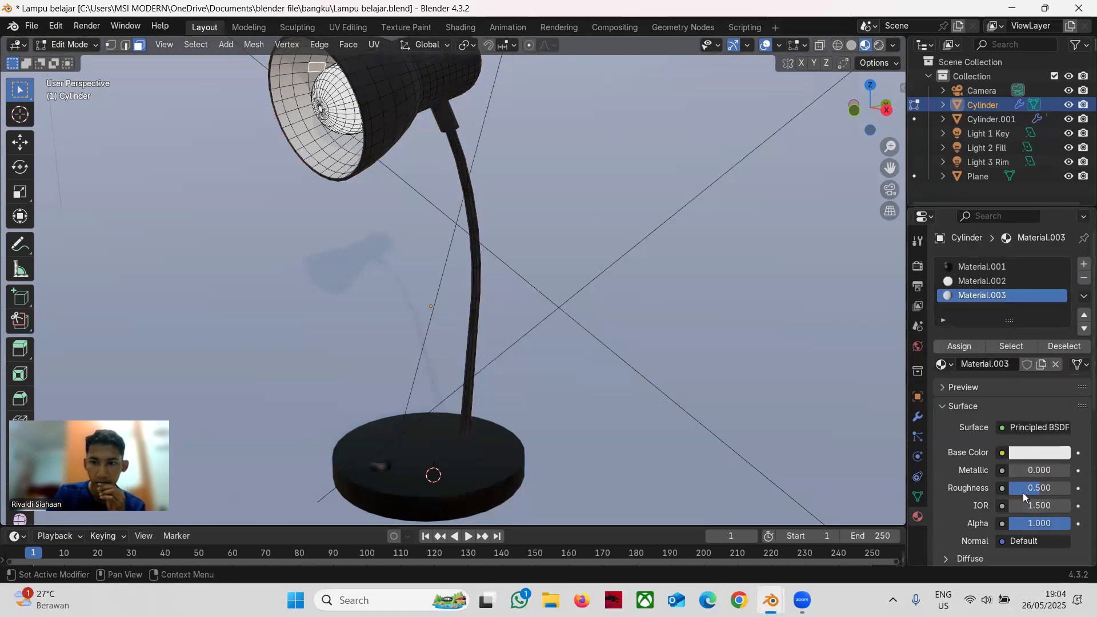
- Show Material.002 and inspect its emission color without changing it
left_click(970, 282)
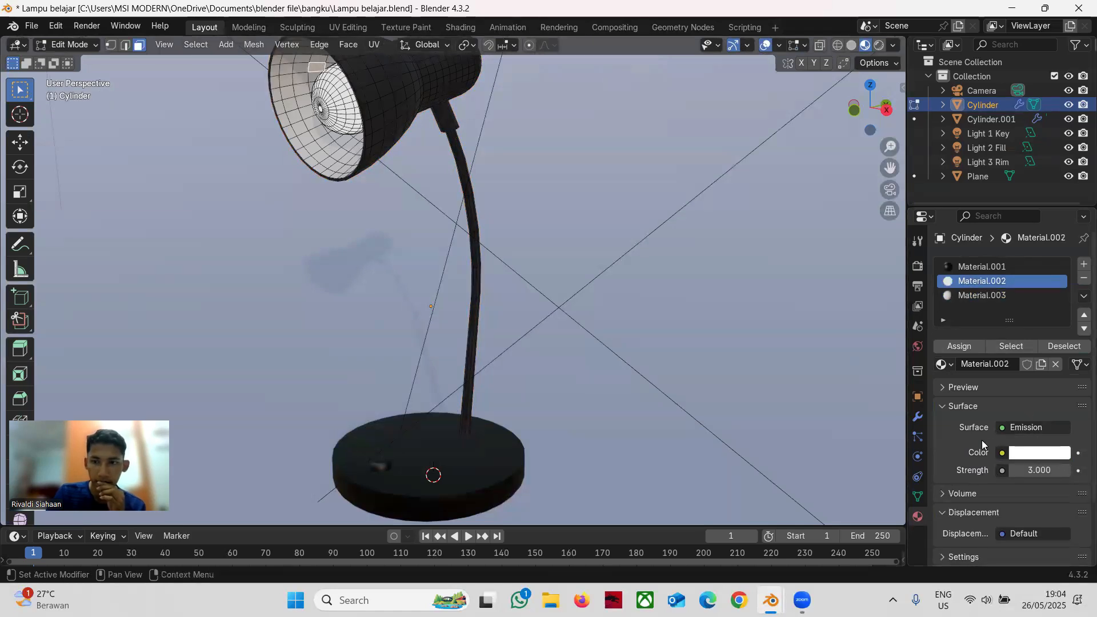
left_click(1048, 455)
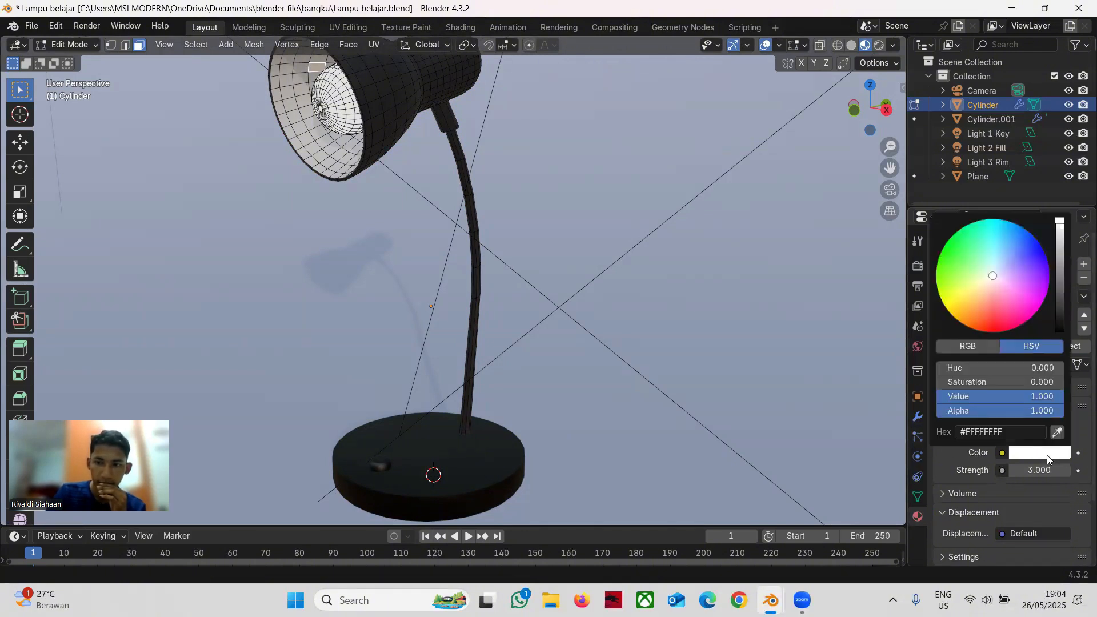
left_click(1046, 456)
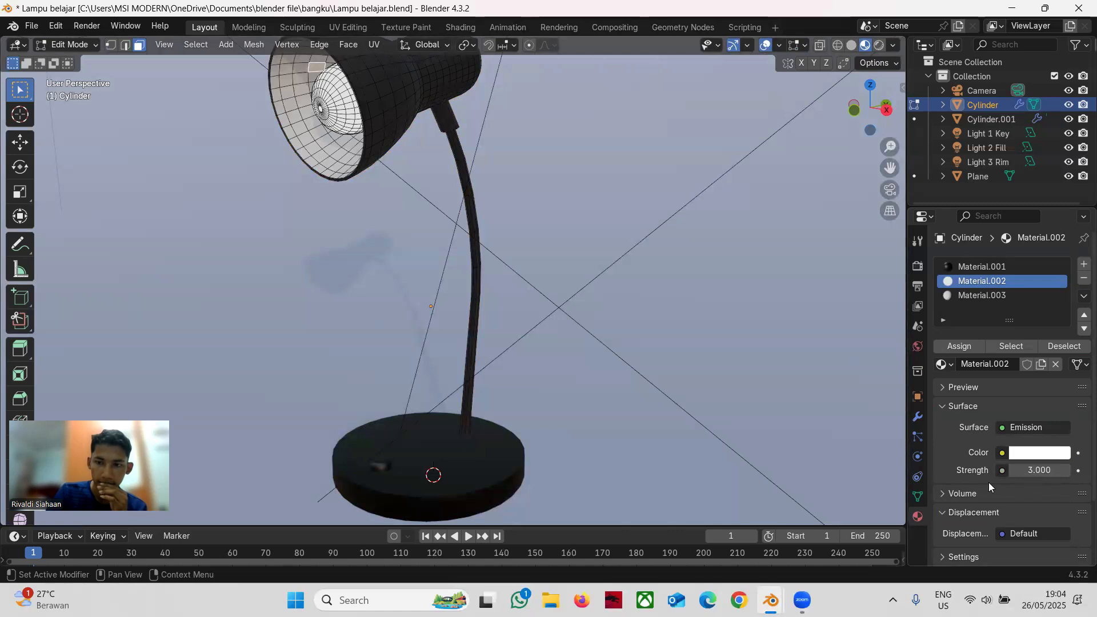
- Return to Object Mode, select the lamp's round base and review its modifier with the properties area widened
scroll(577, 382, "down", 6)
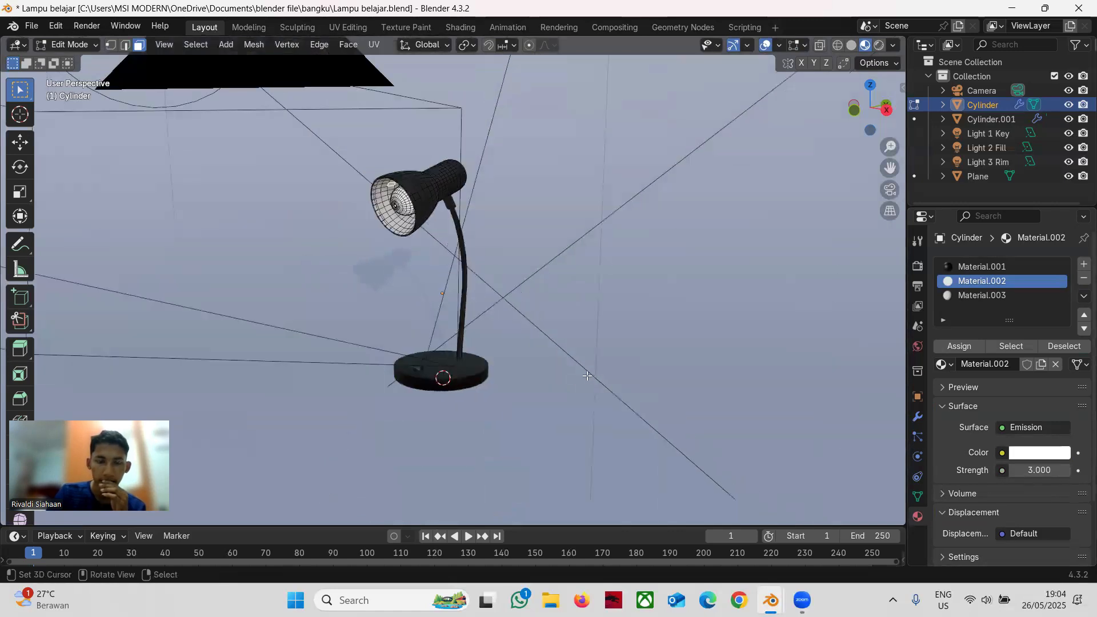
scroll(474, 389, "up", 2)
key("Tab")
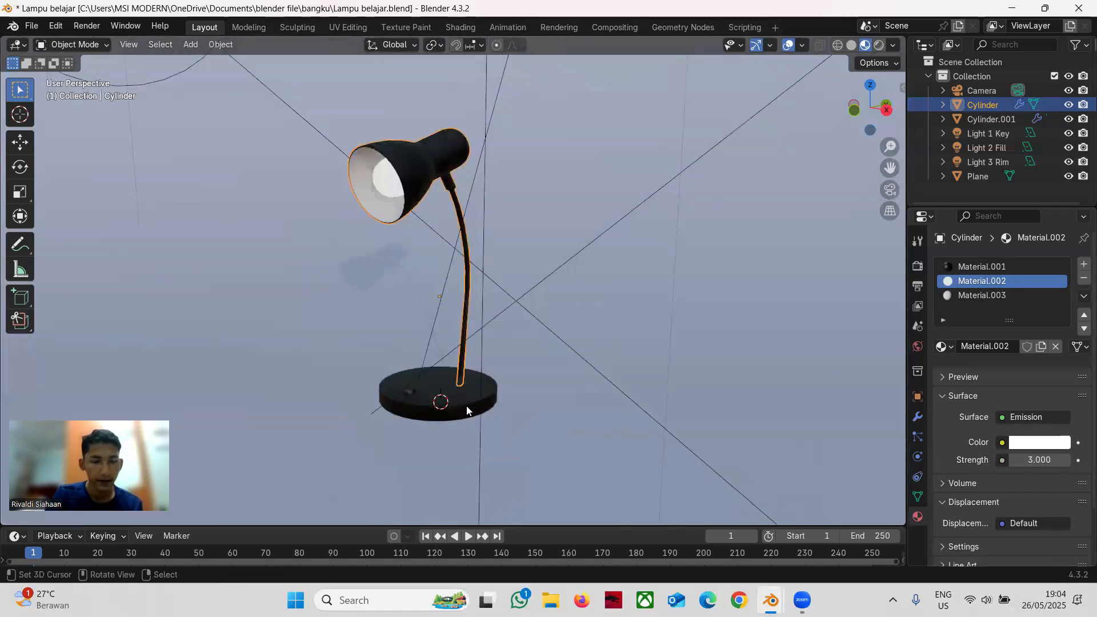
left_click(461, 402)
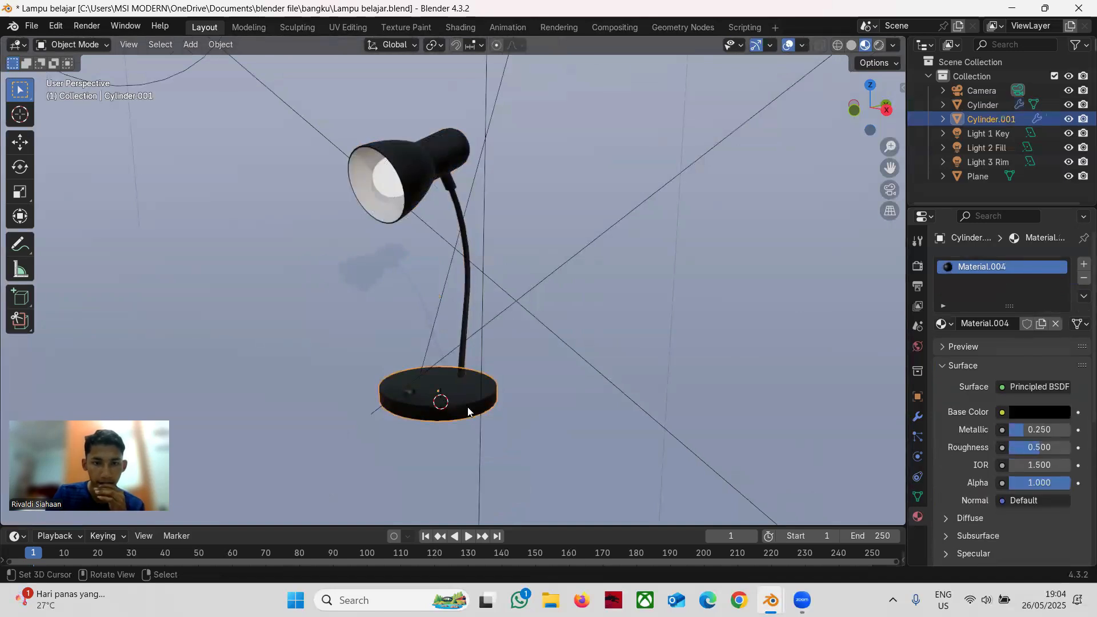
scroll(468, 409, "down", 3)
scroll(474, 408, "up", 4)
scroll(491, 411, "up", 2)
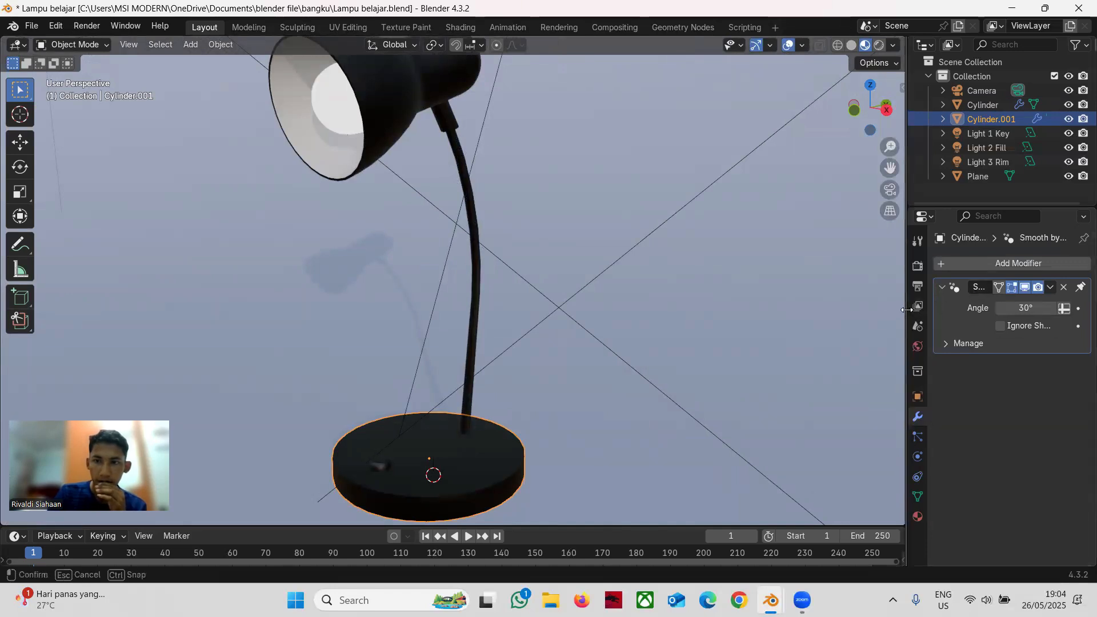
left_click_drag(906, 319, 869, 318)
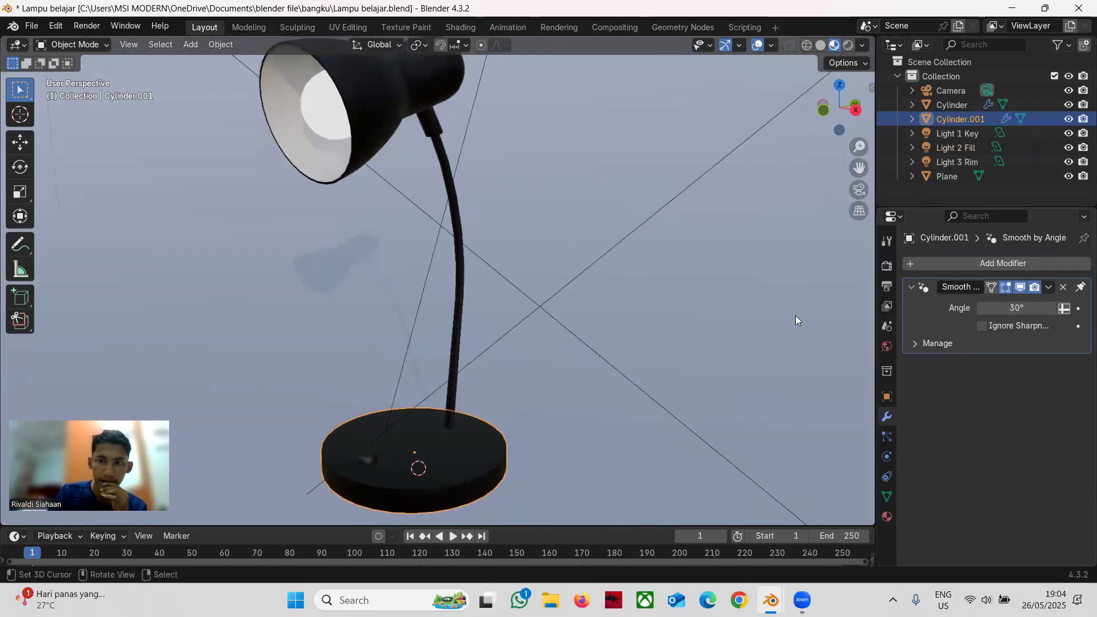
- Review the round base's material and base color, inspect its mesh in Edit Mode, and return to Object Mode
left_click(887, 516)
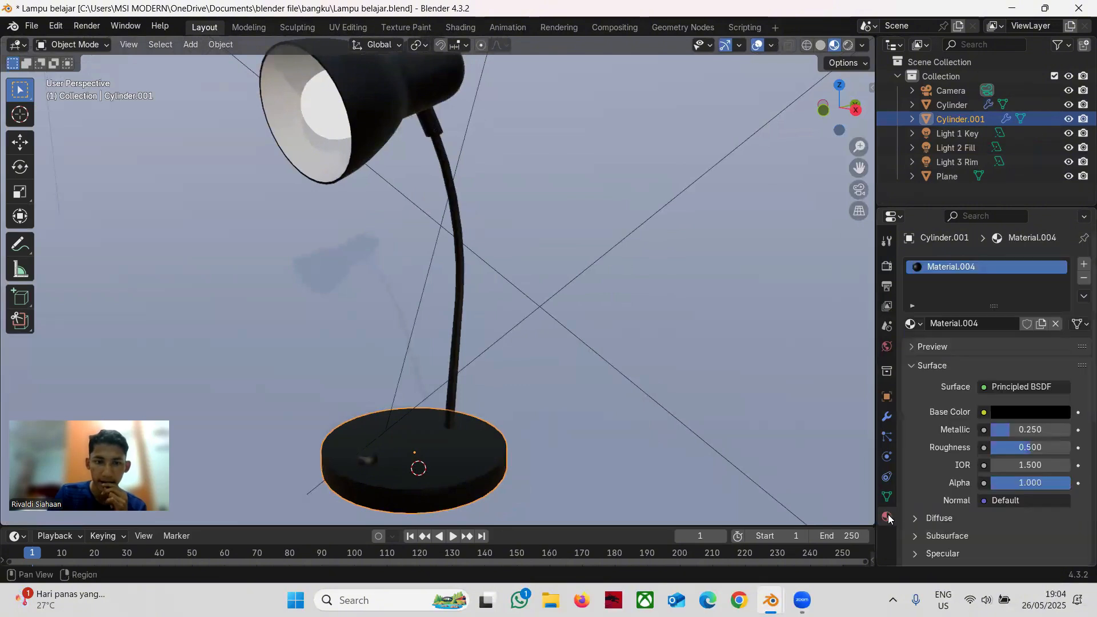
left_click(1028, 411)
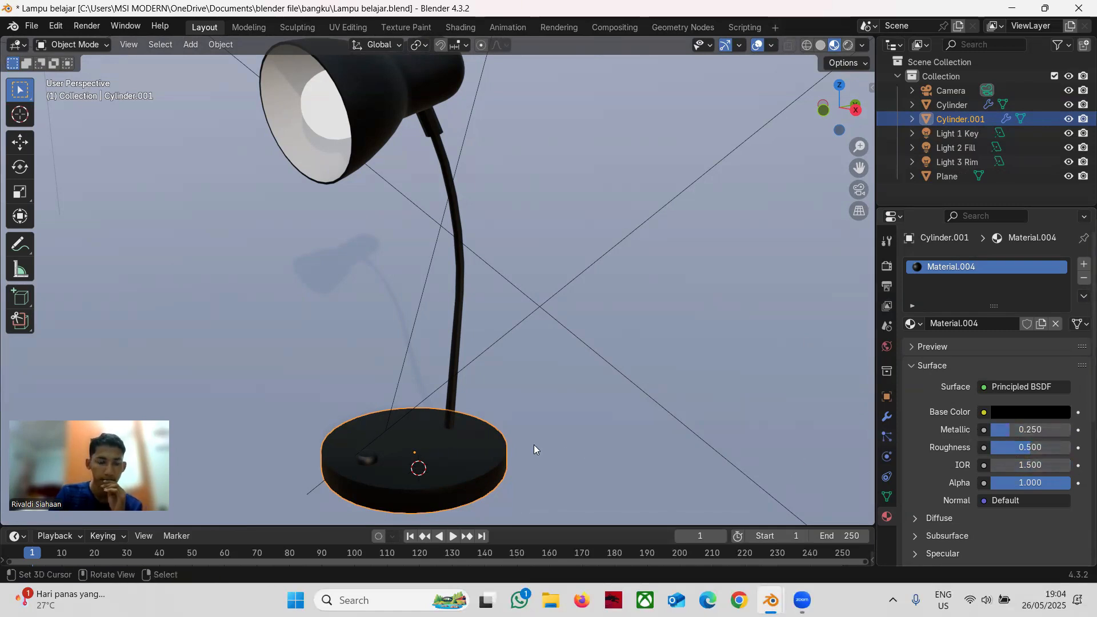
key("Tab")
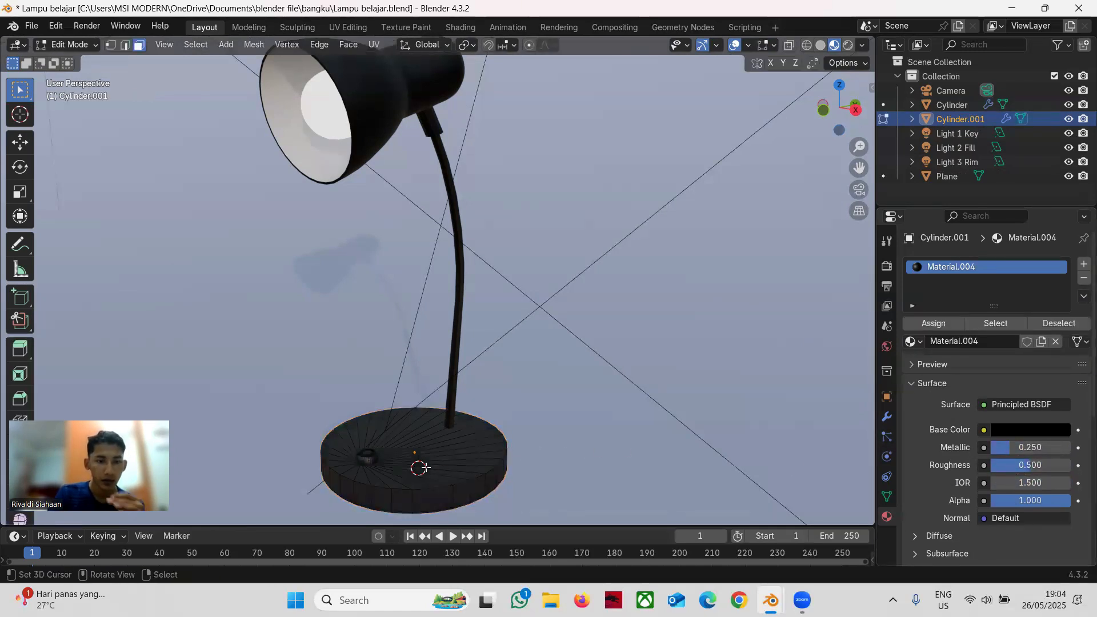
scroll(411, 474, "down", 3)
scroll(410, 474, "up", 4)
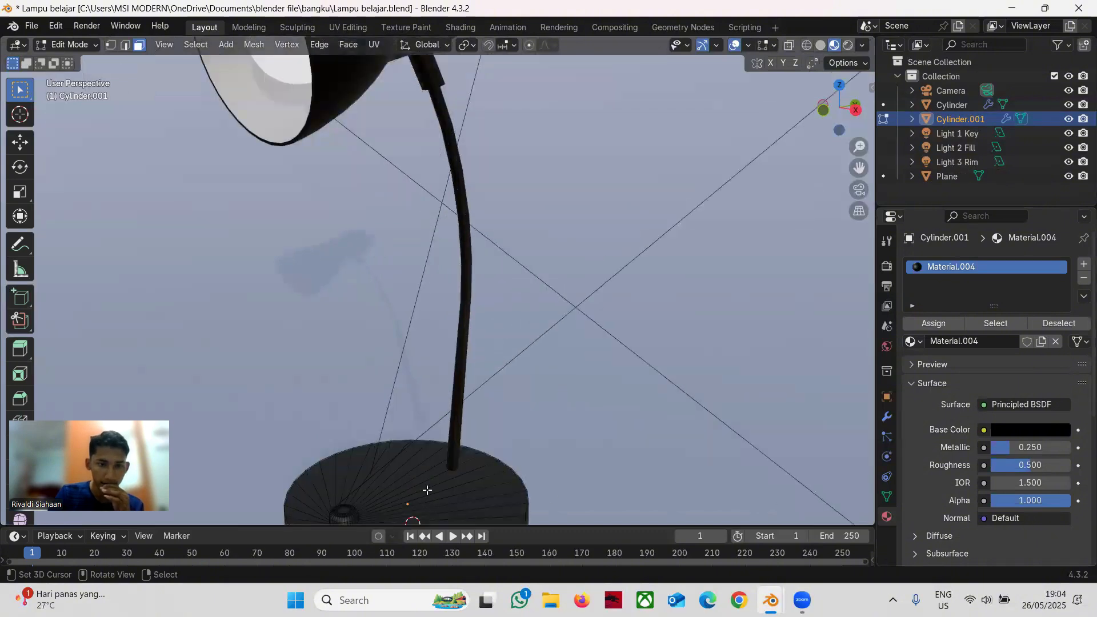
scroll(426, 490, "down", 3)
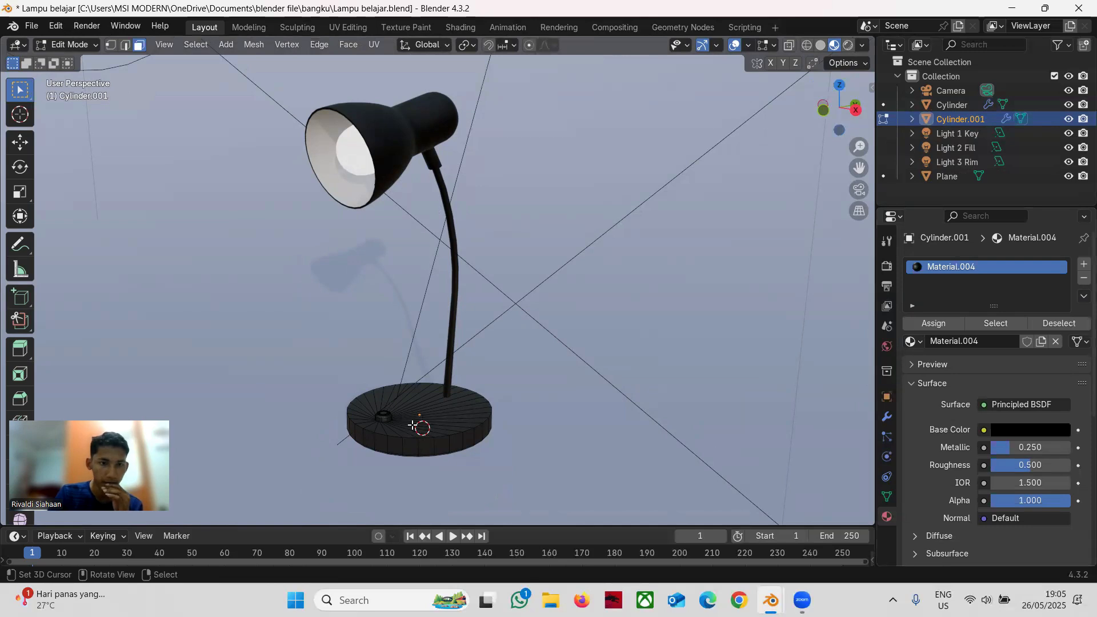
key("Tab")
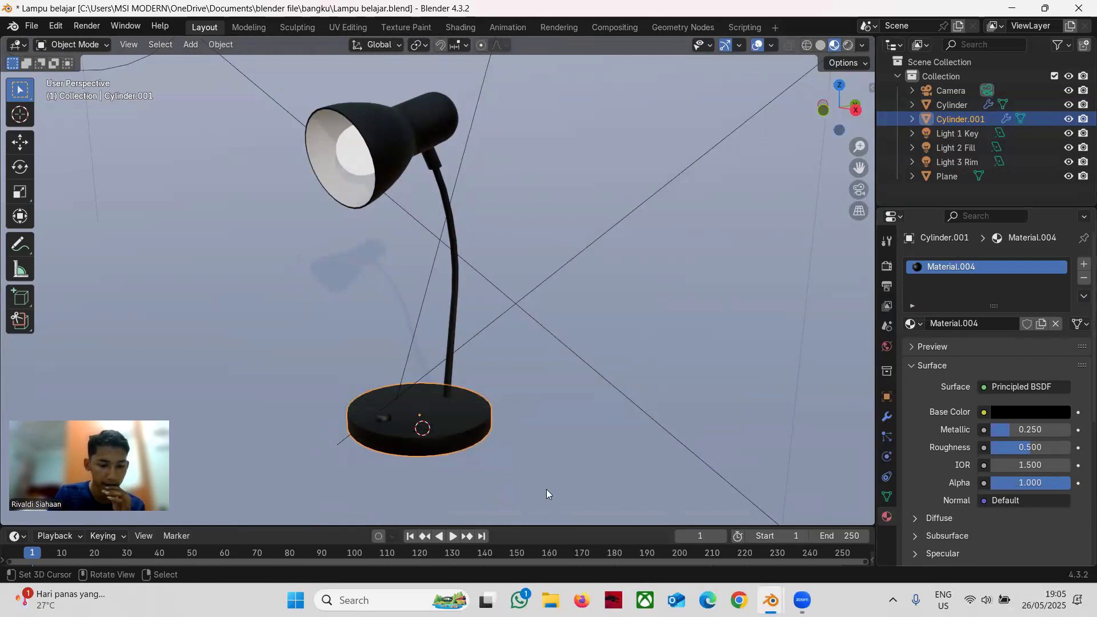
- View the lamp in Rendered shading through the camera and select the backdrop plane to review its material
key("z")
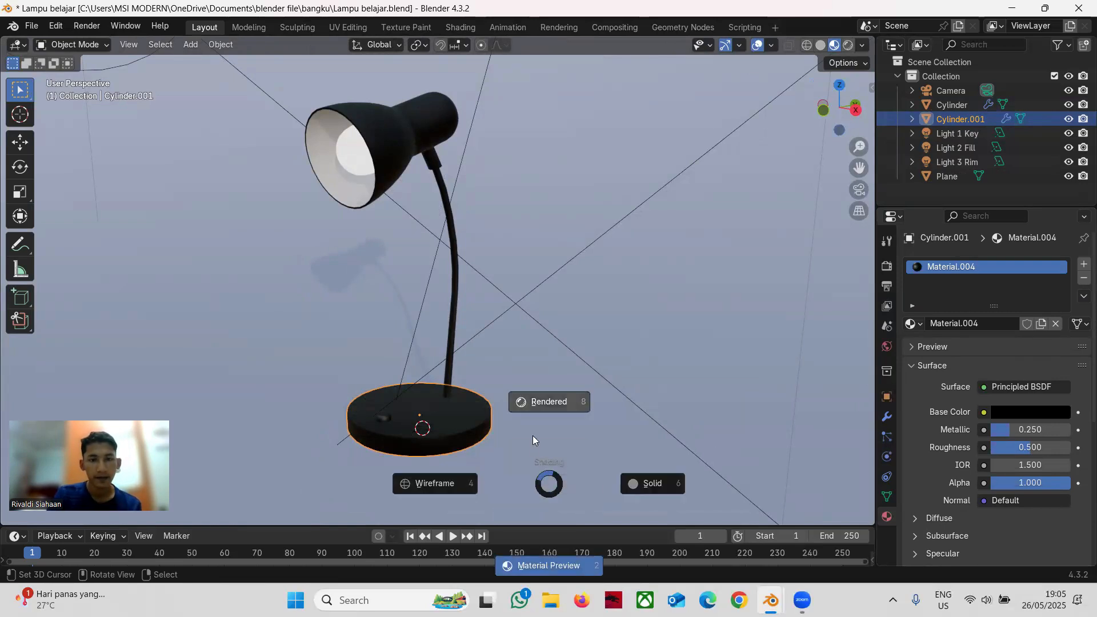
left_click(548, 402)
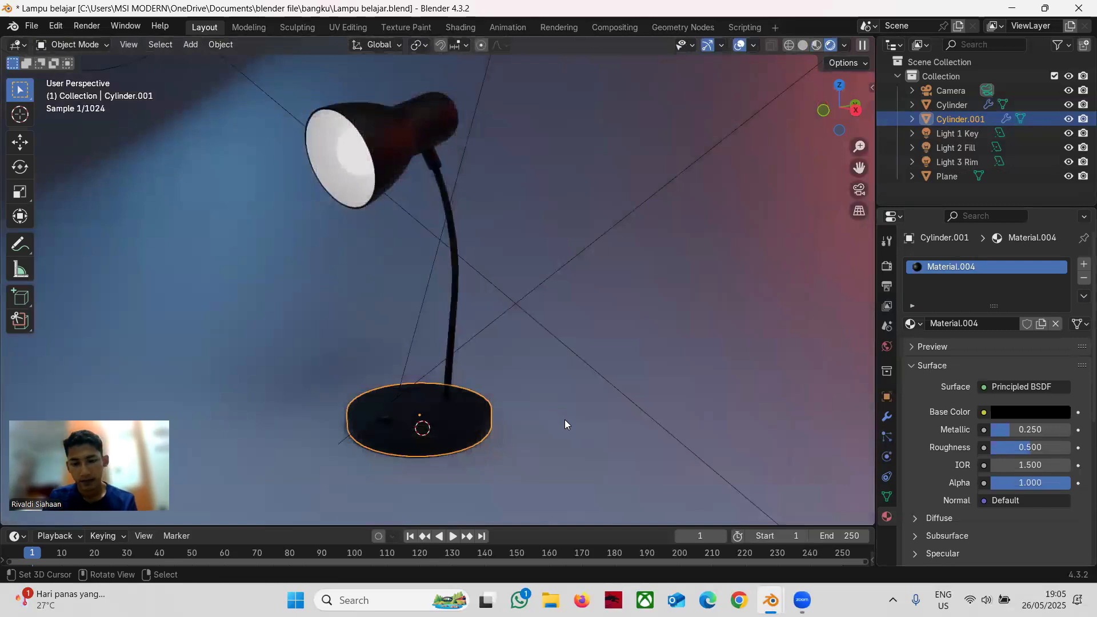
key("KP_0")
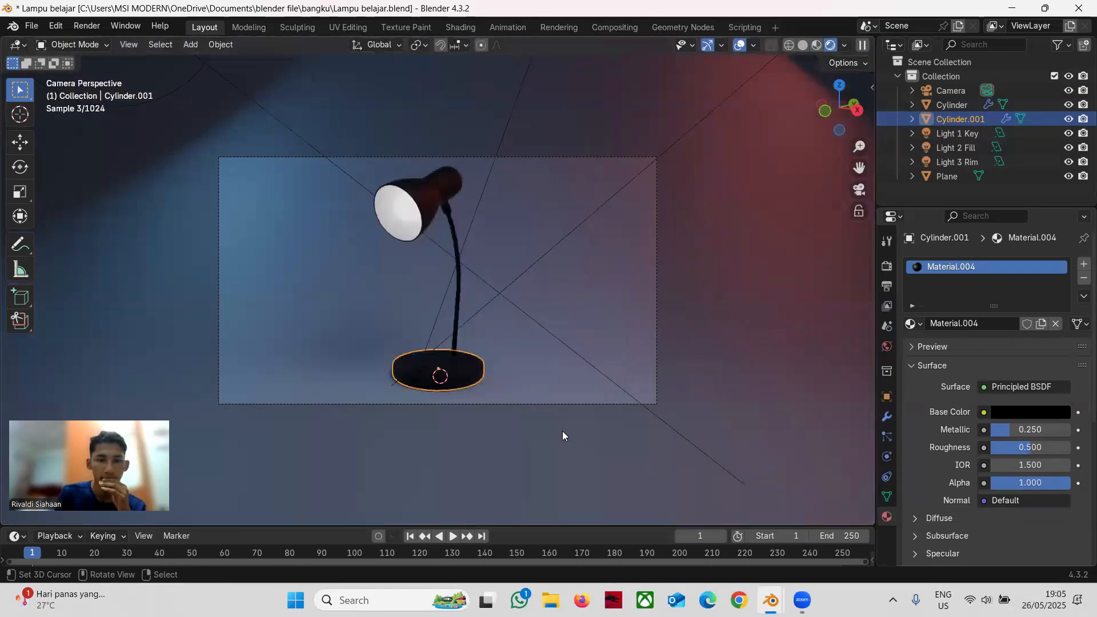
left_click(361, 251)
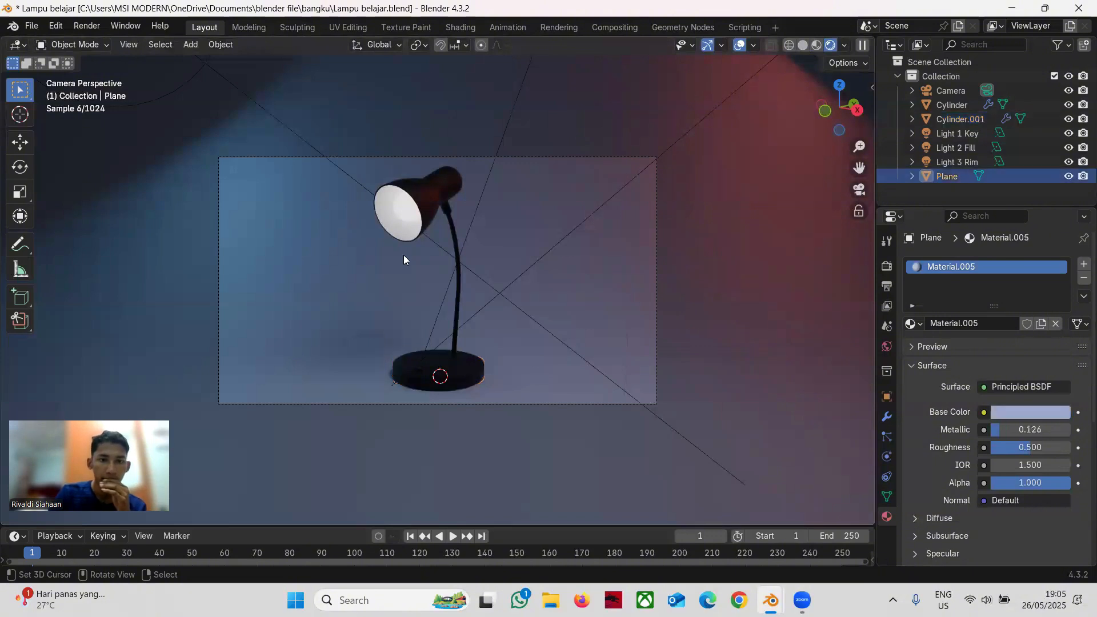